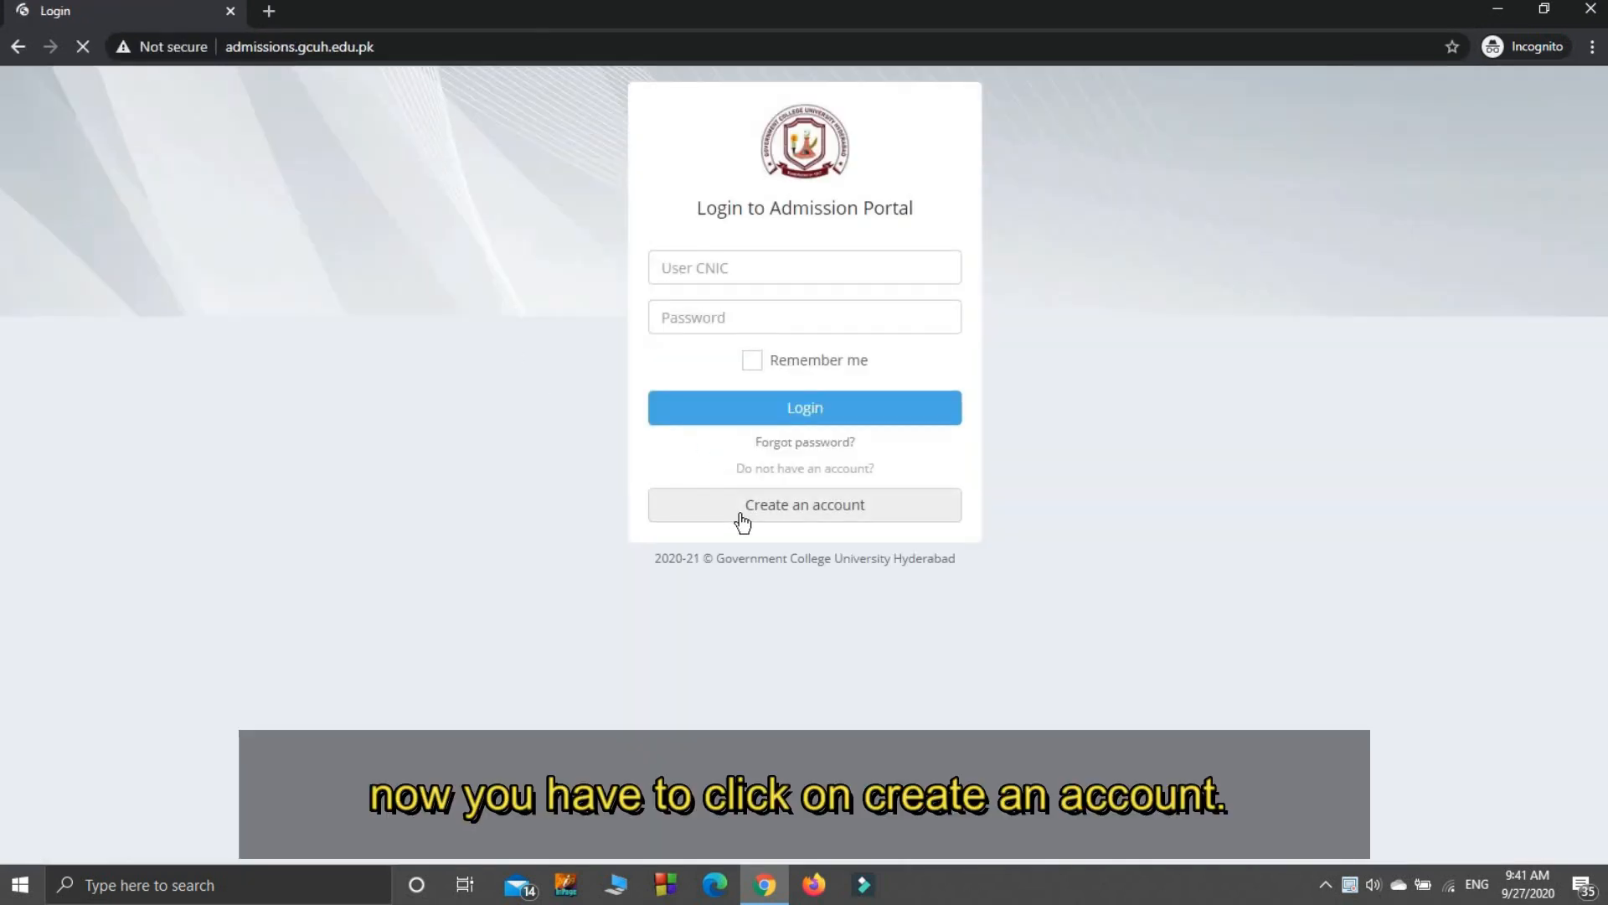
Step: Open the new applicant registration form and enter the applicant's full name, father's name and CNIC
{"action": "left_click", "coordinate": [742, 520]}
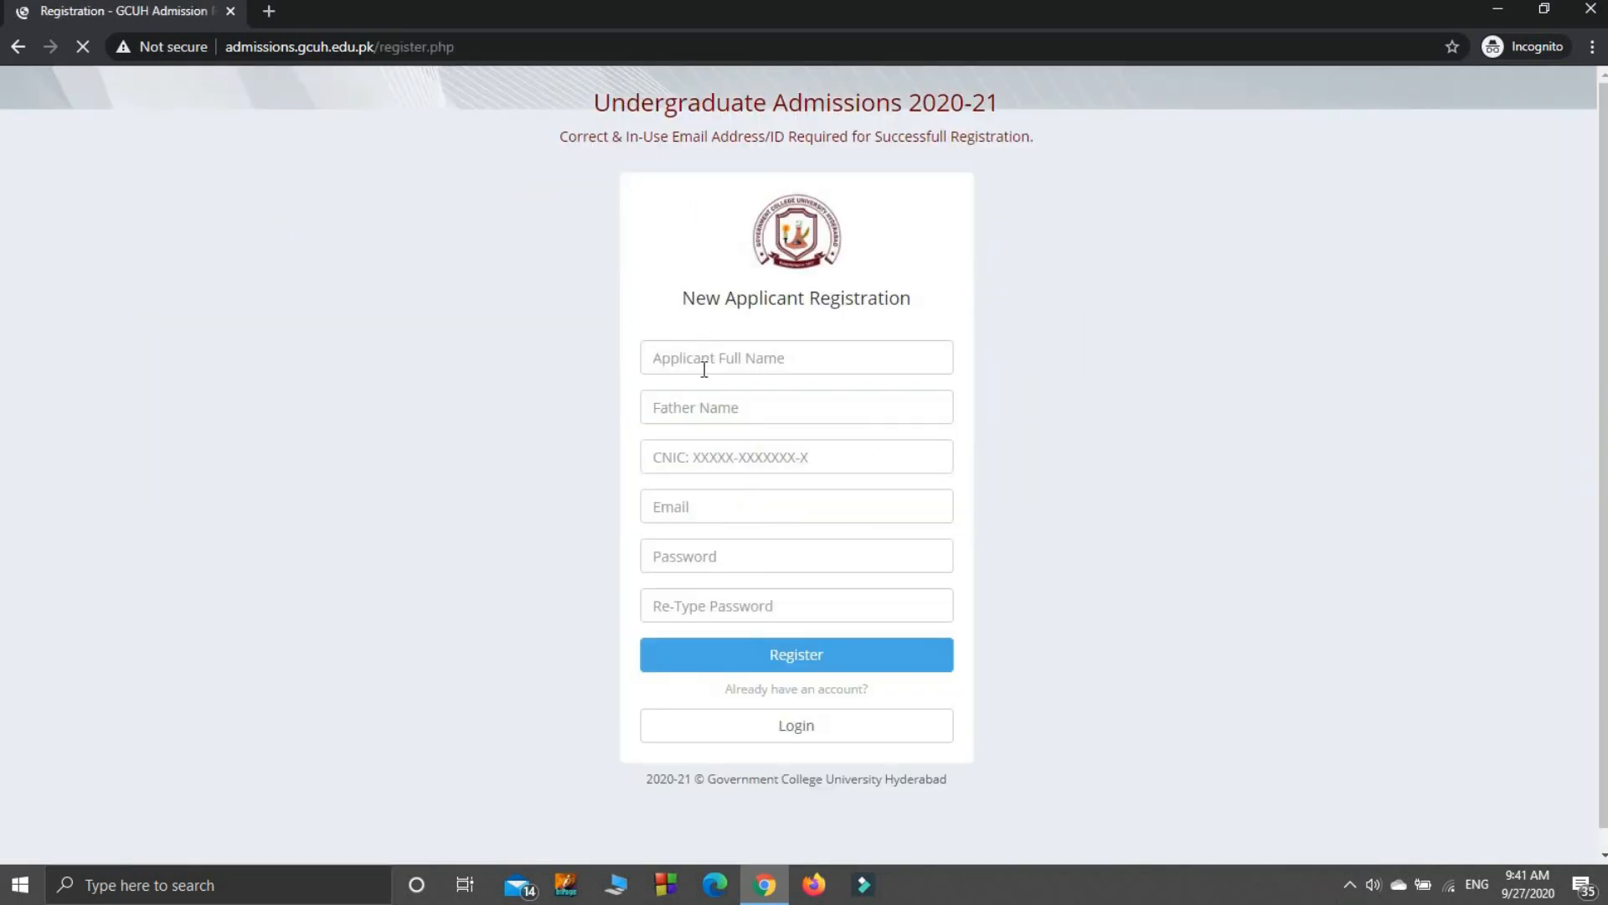
{"action": "left_click", "coordinate": [704, 360]}
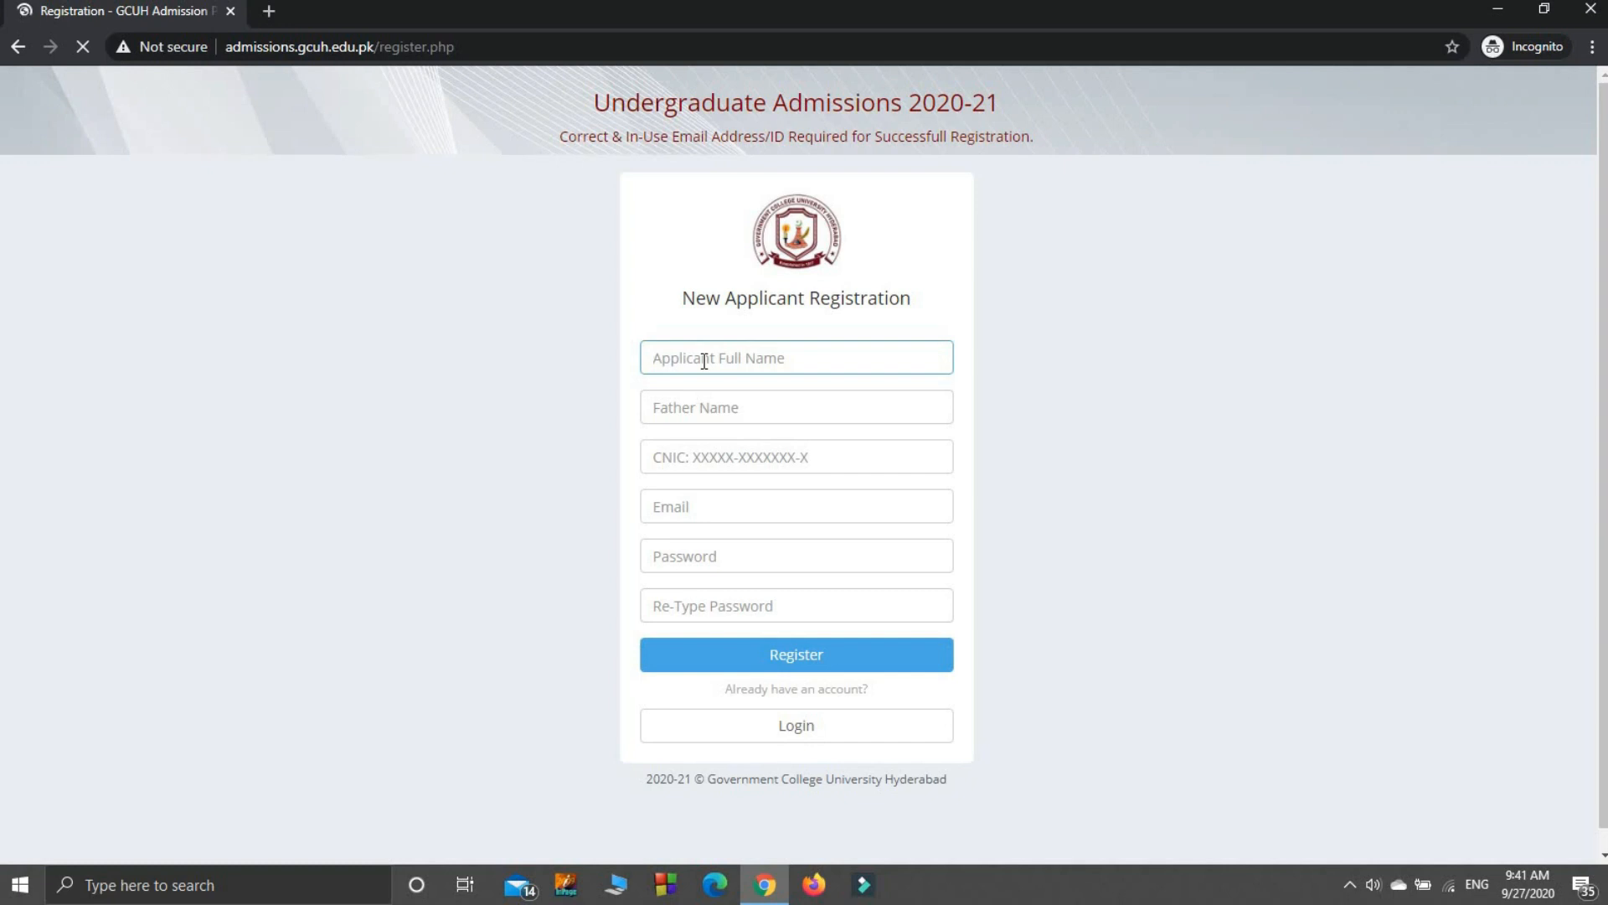
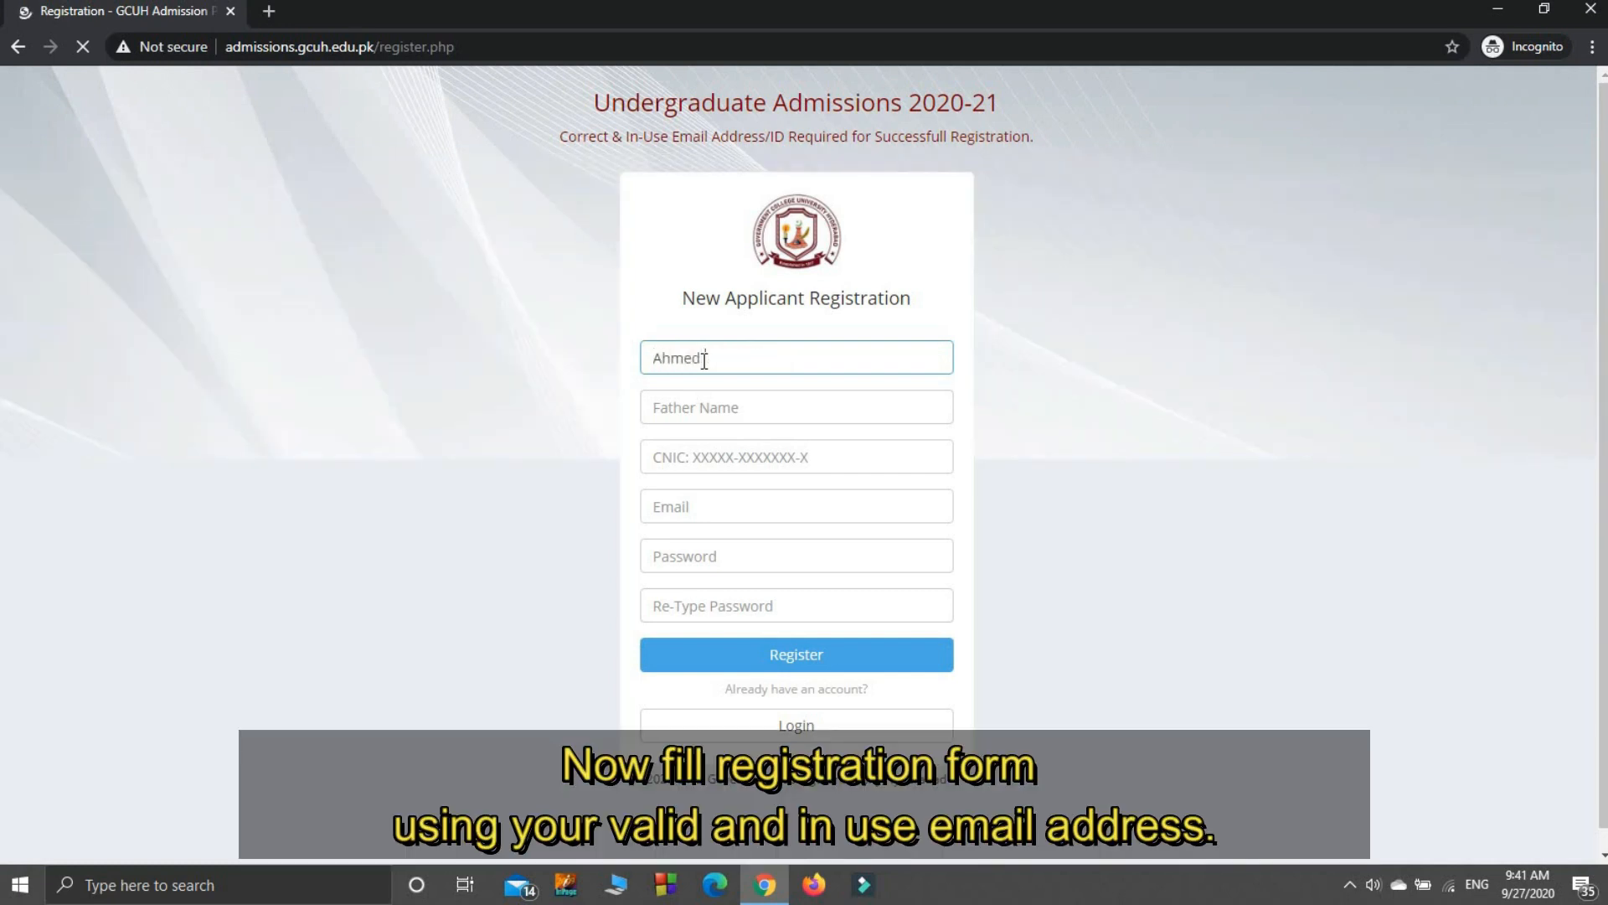
{"action": "key", "text": "Tab"}
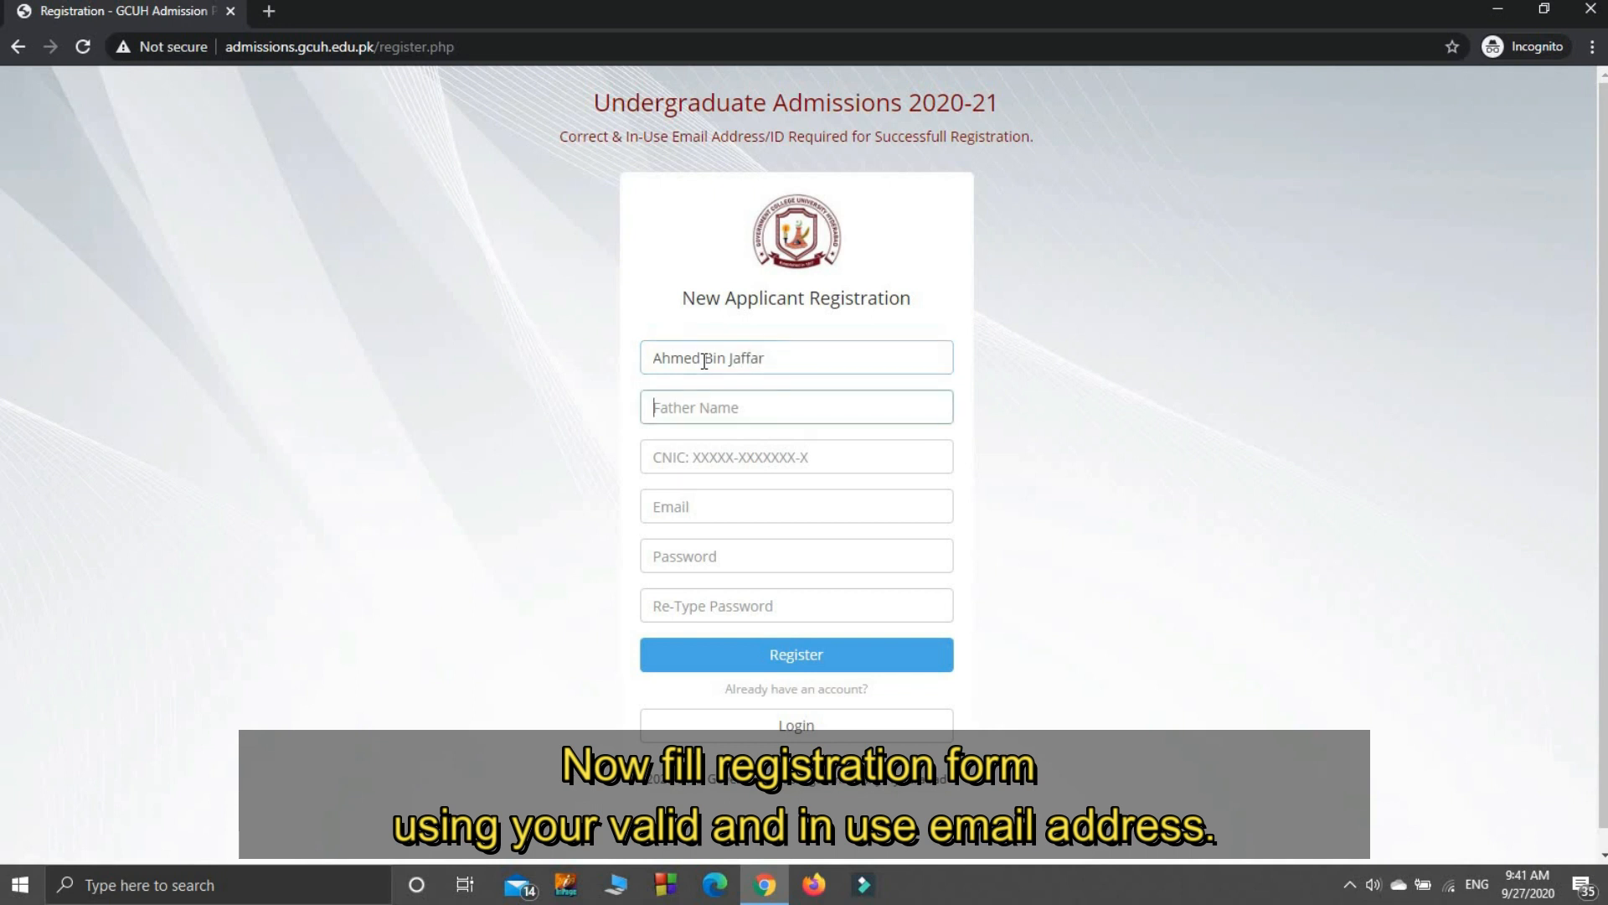
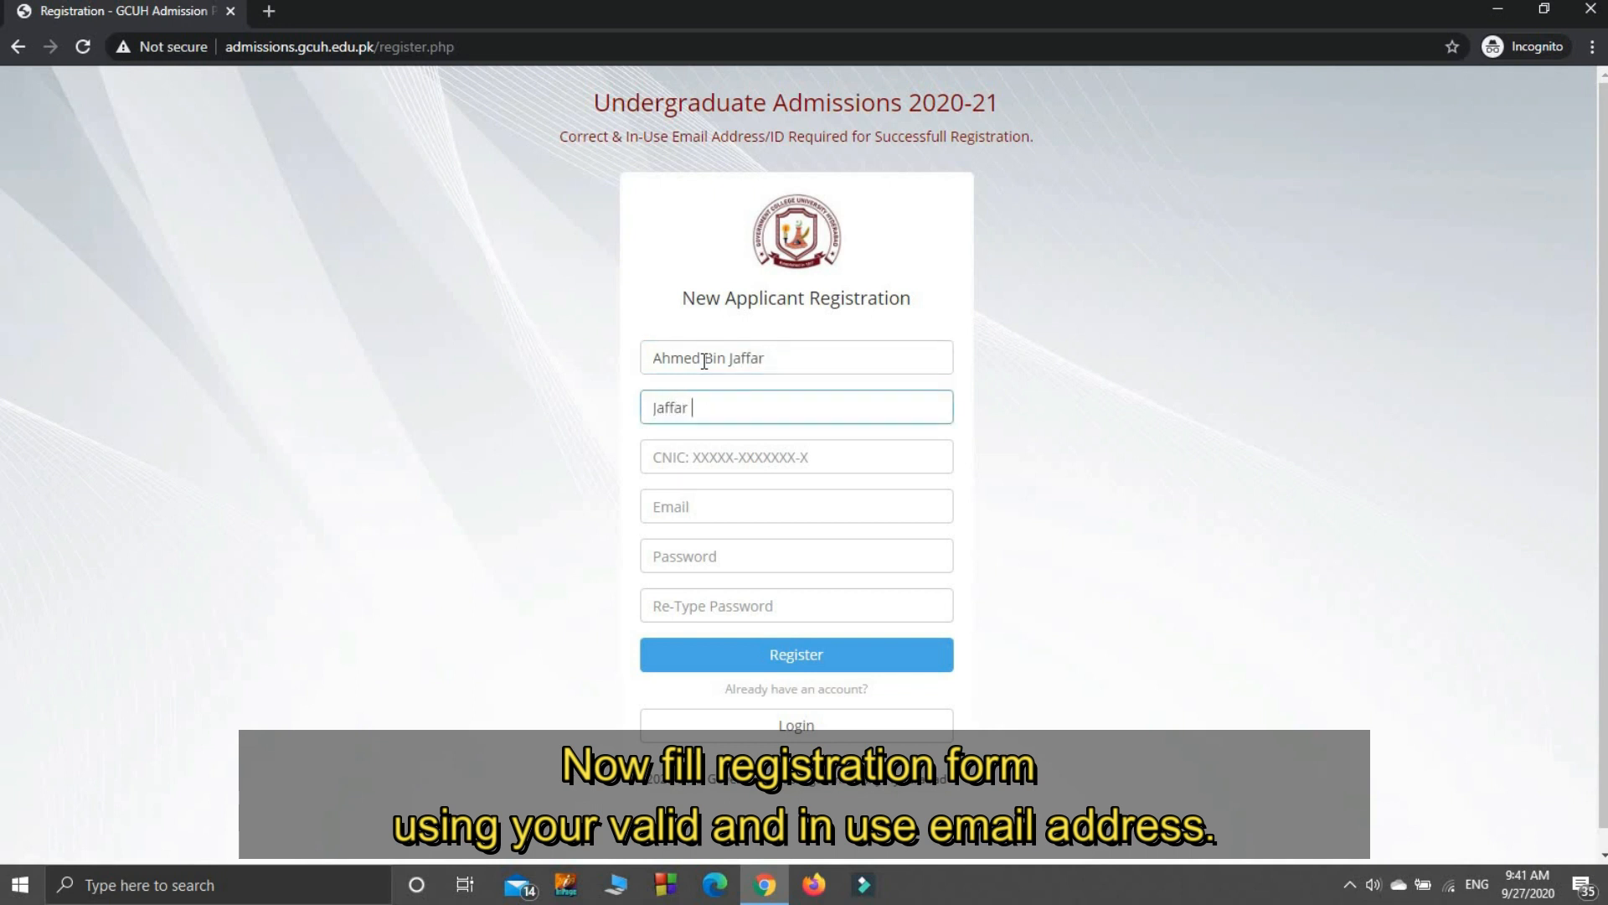
{"action": "key", "text": "Tab"}
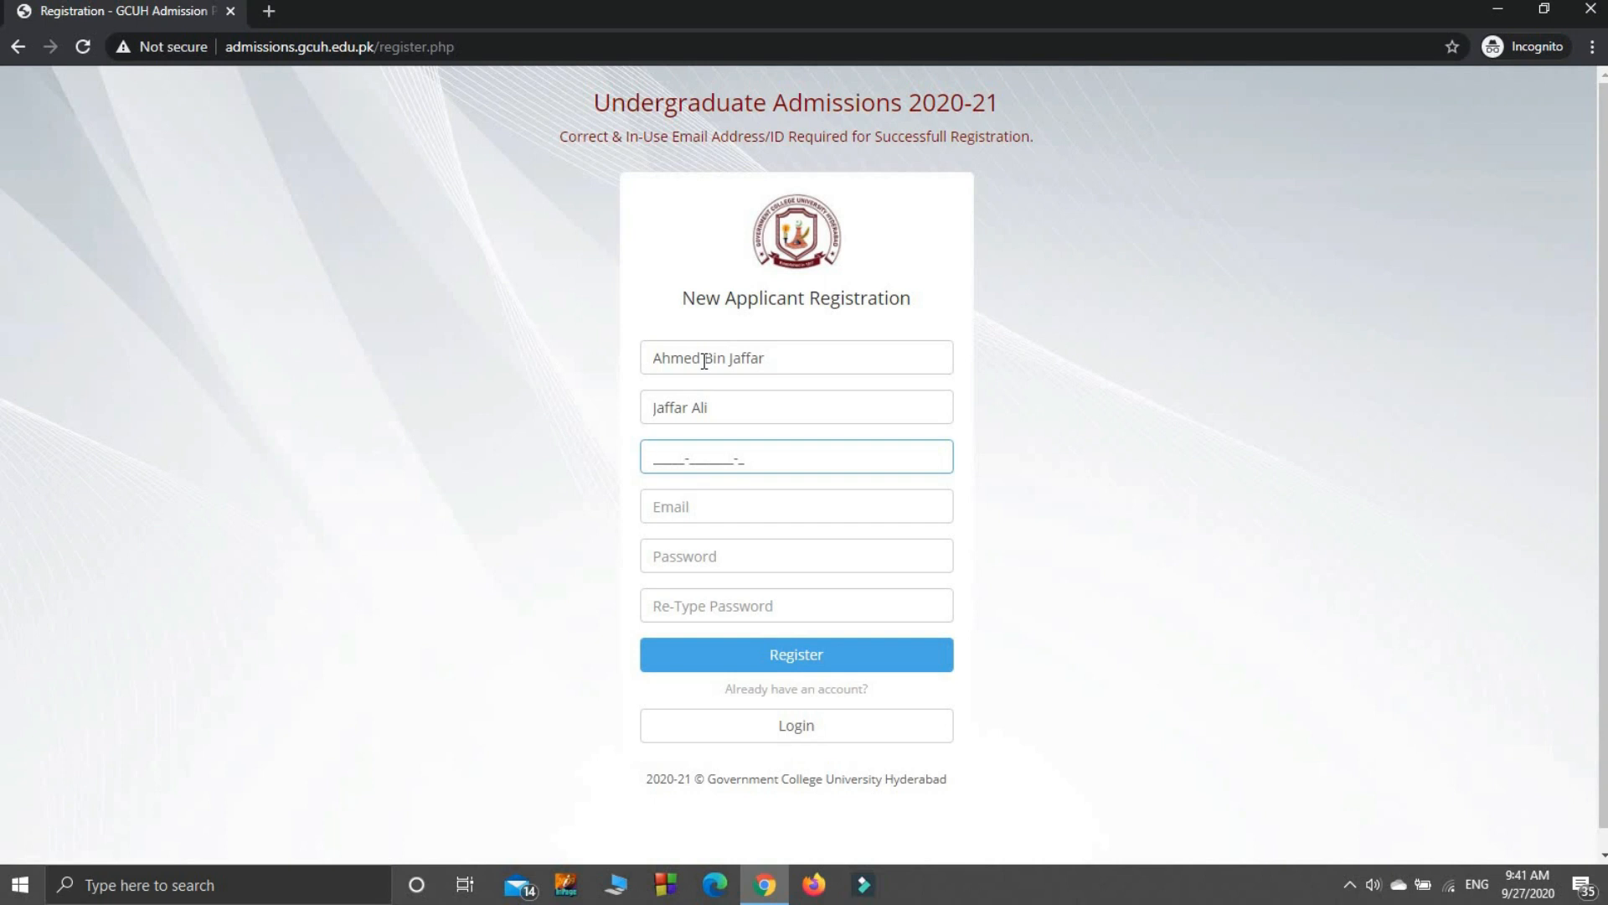
Step: Enter the applicant's e-mail and the account password twice, then submit the registration
{"action": "key", "text": "Tab"}
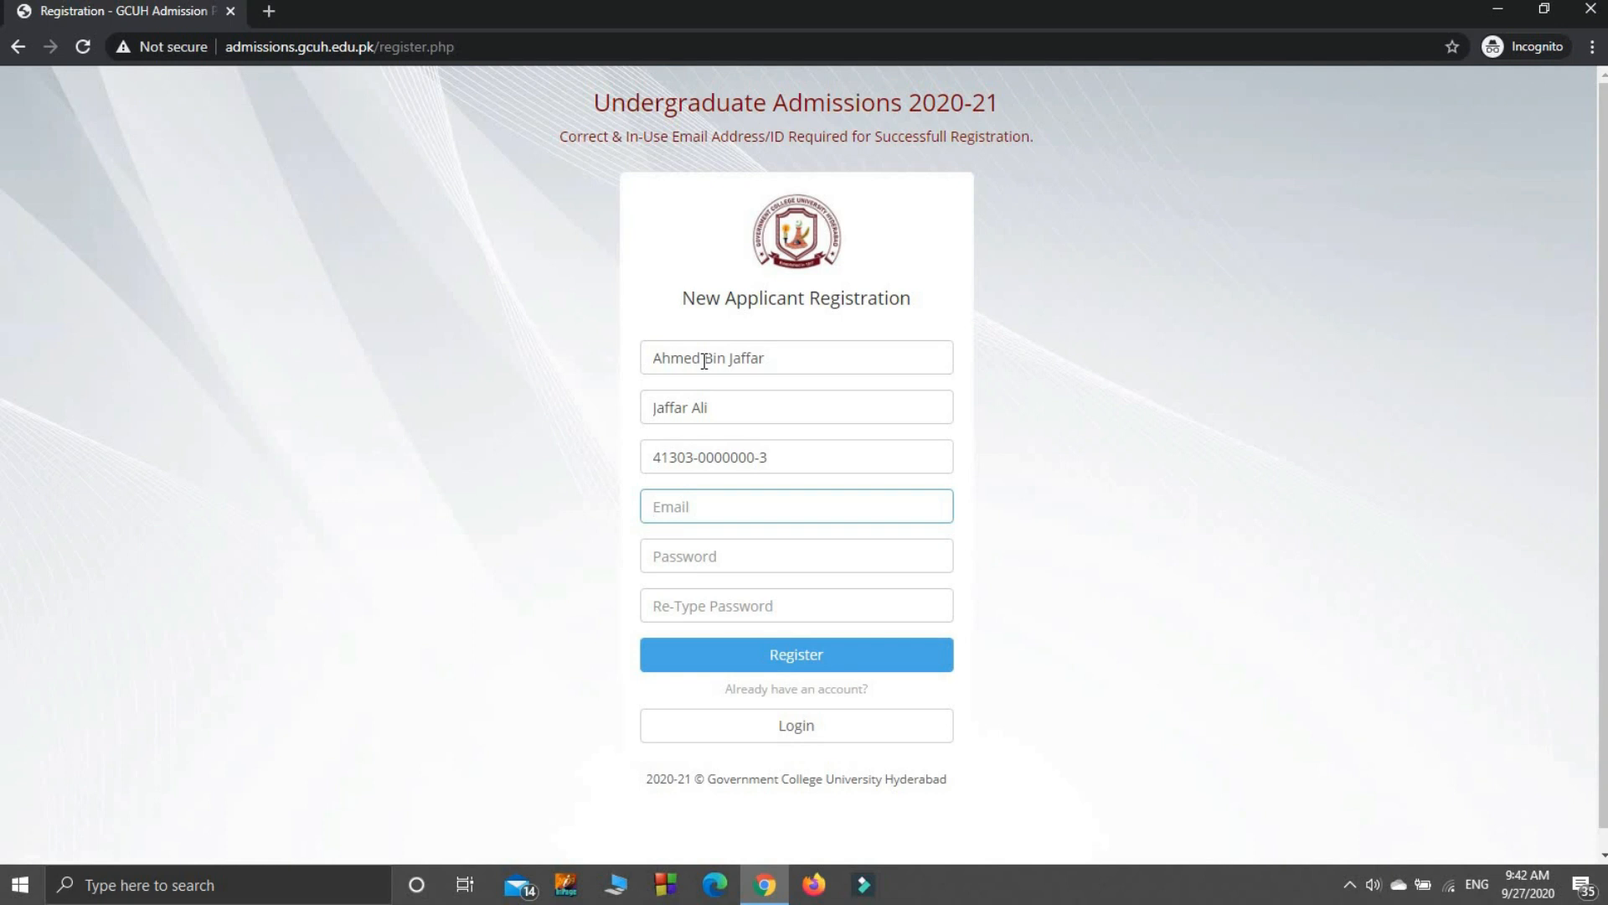
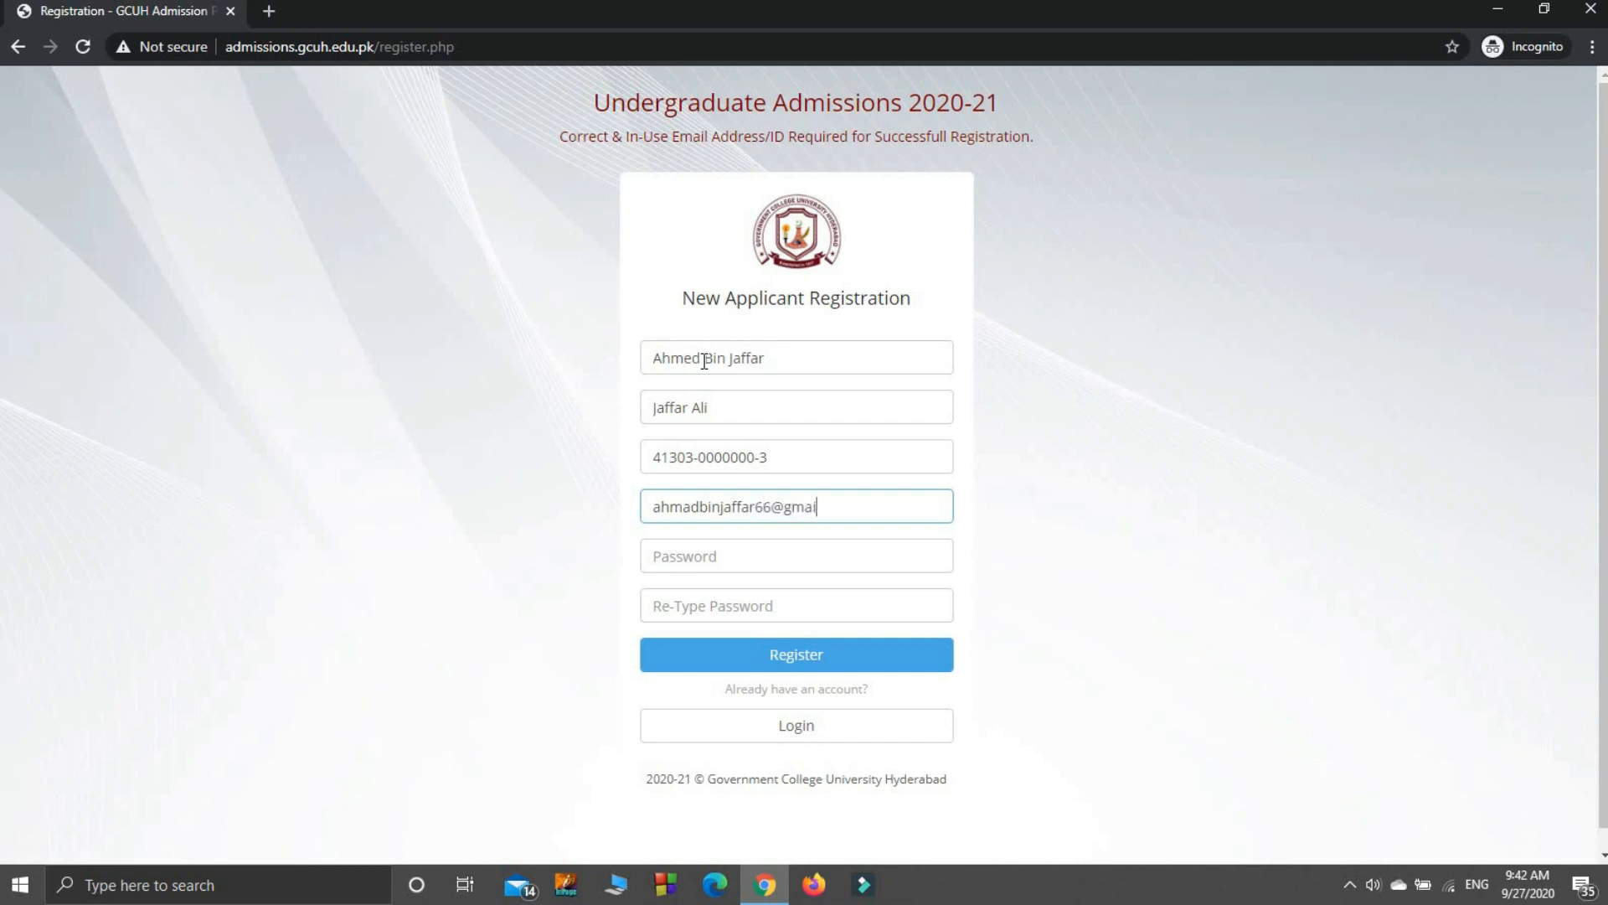
{"action": "left_click", "coordinate": [732, 562]}
{"action": "type", "text": "12345"}
{"action": "key", "text": "Tab"}
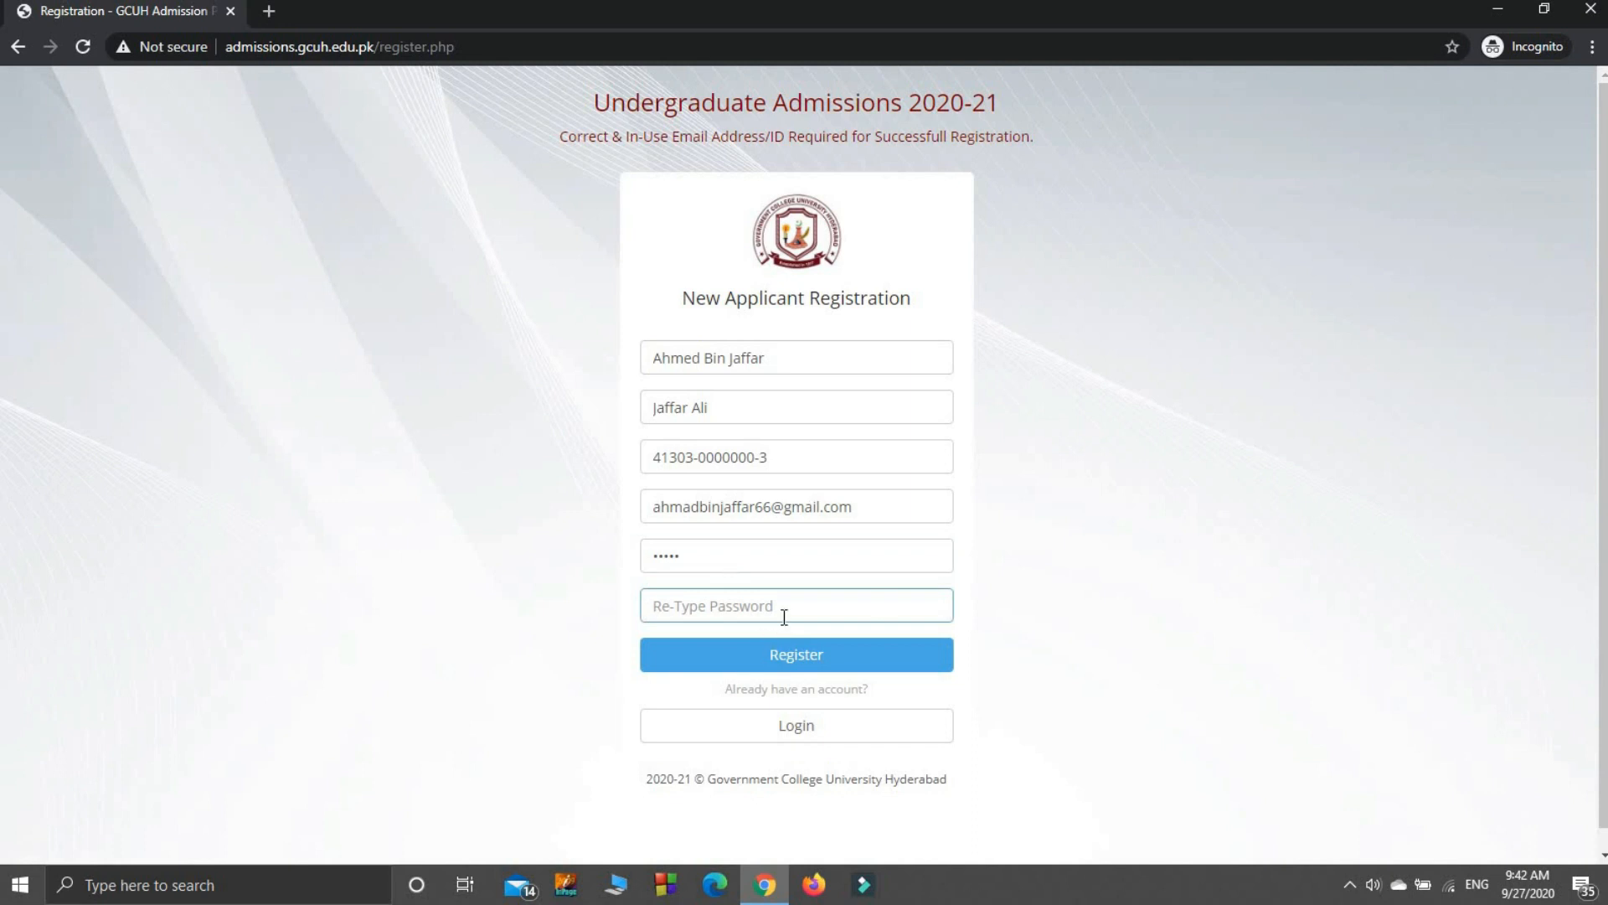
{"action": "type", "text": "12345"}
{"action": "left_click", "coordinate": [842, 652]}
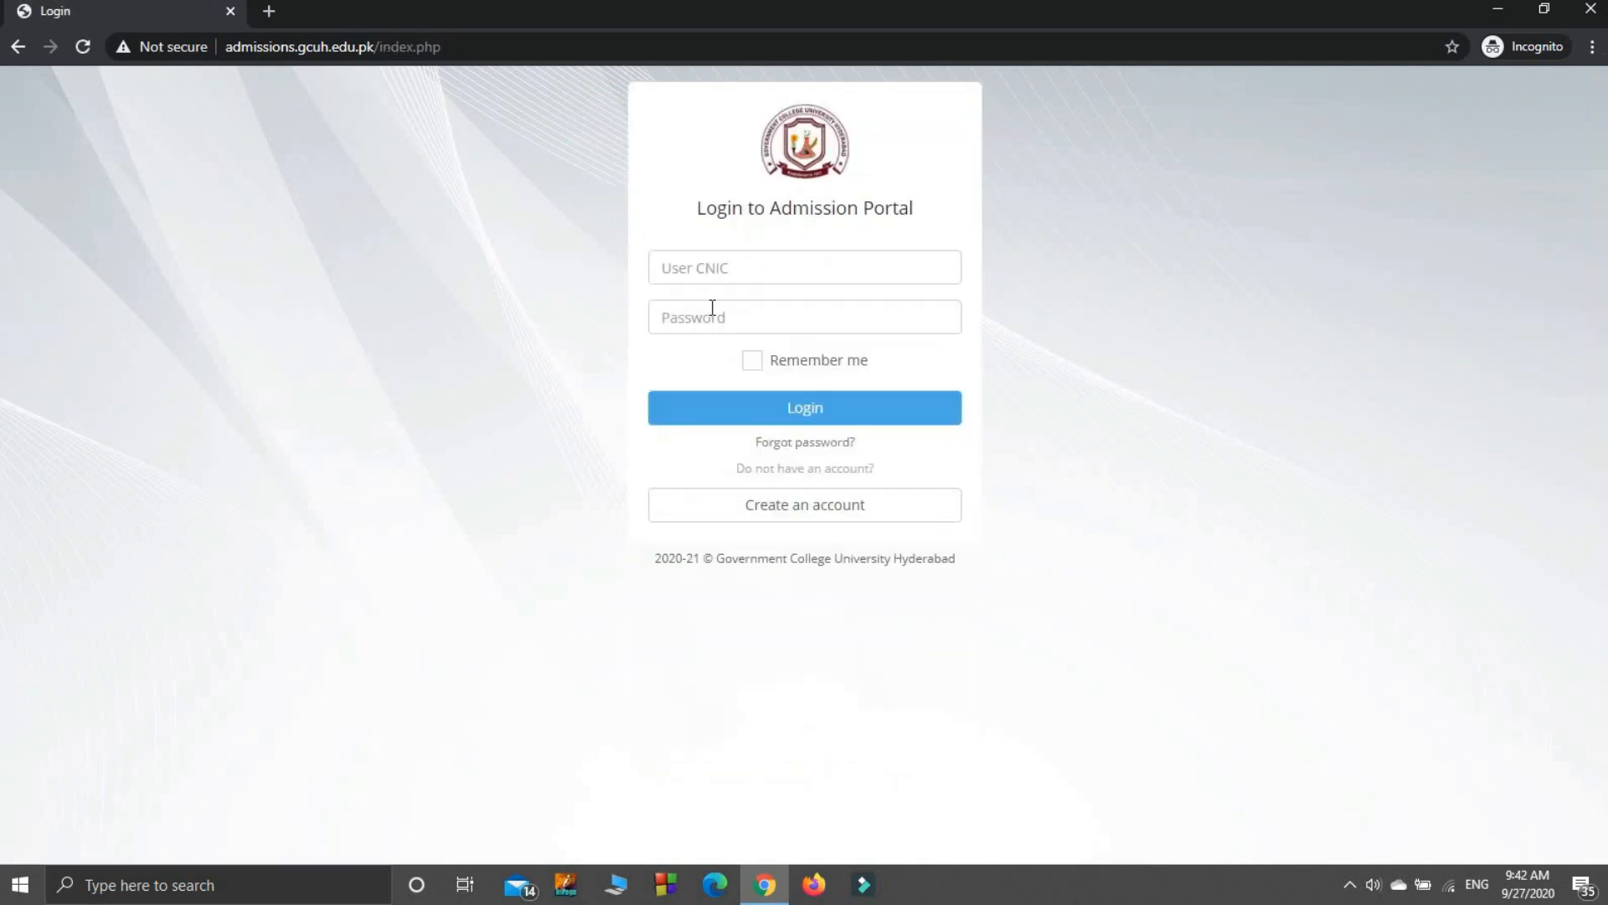
Step: Log in with the registered CNIC and account password to reach the Student's Dashboard
{"action": "left_click", "coordinate": [726, 273]}
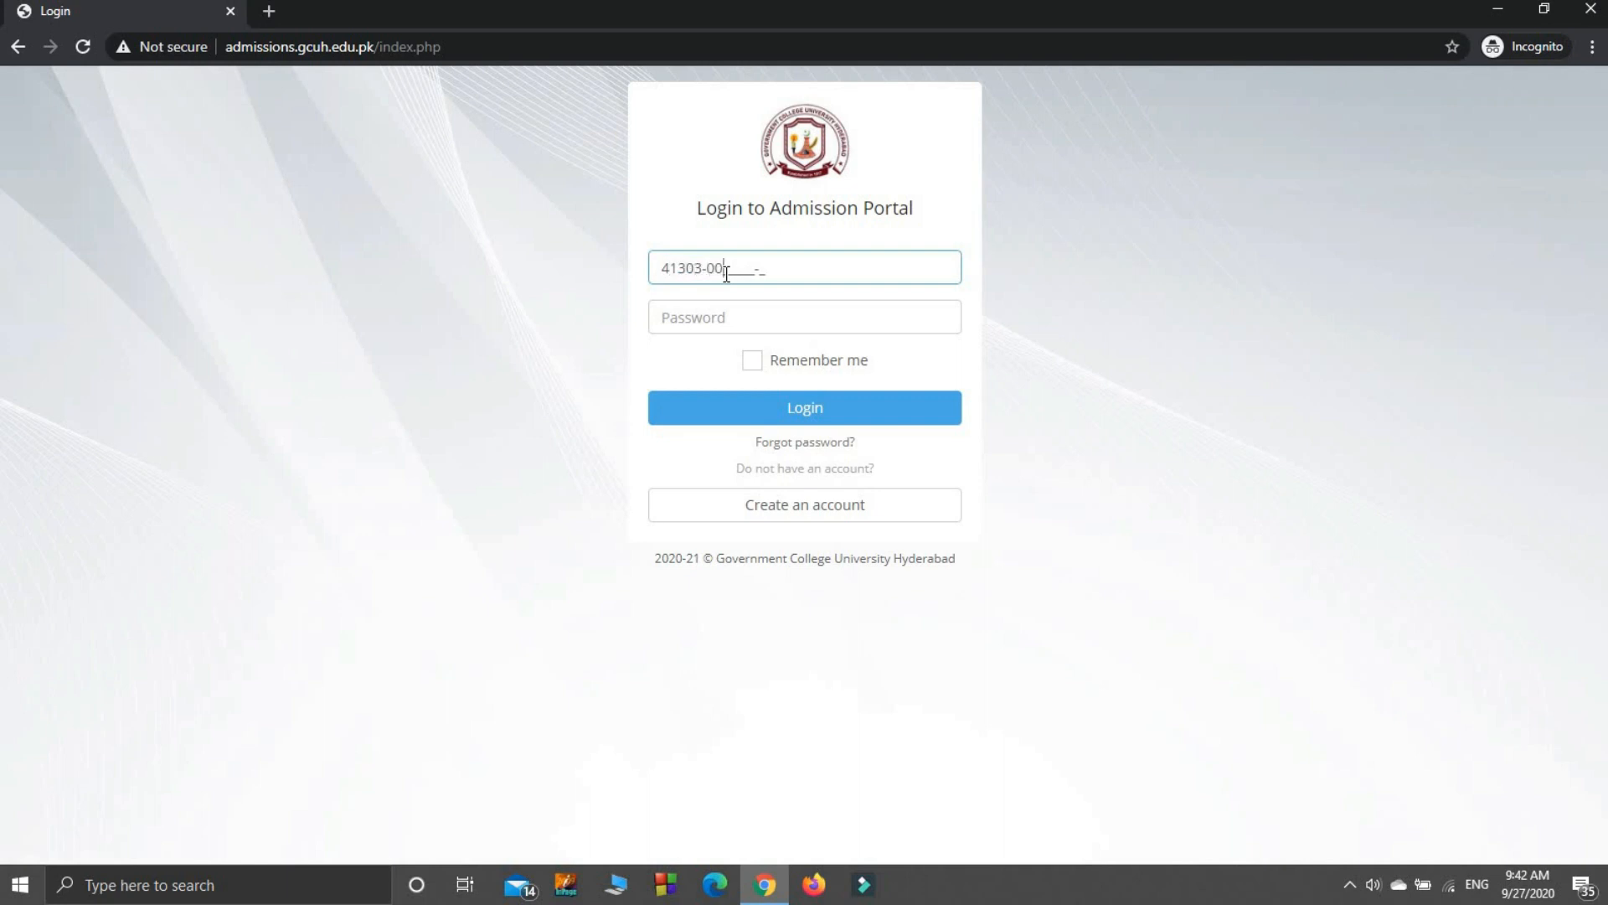
{"action": "key", "text": "Tab"}
{"action": "type", "text": "12345"}
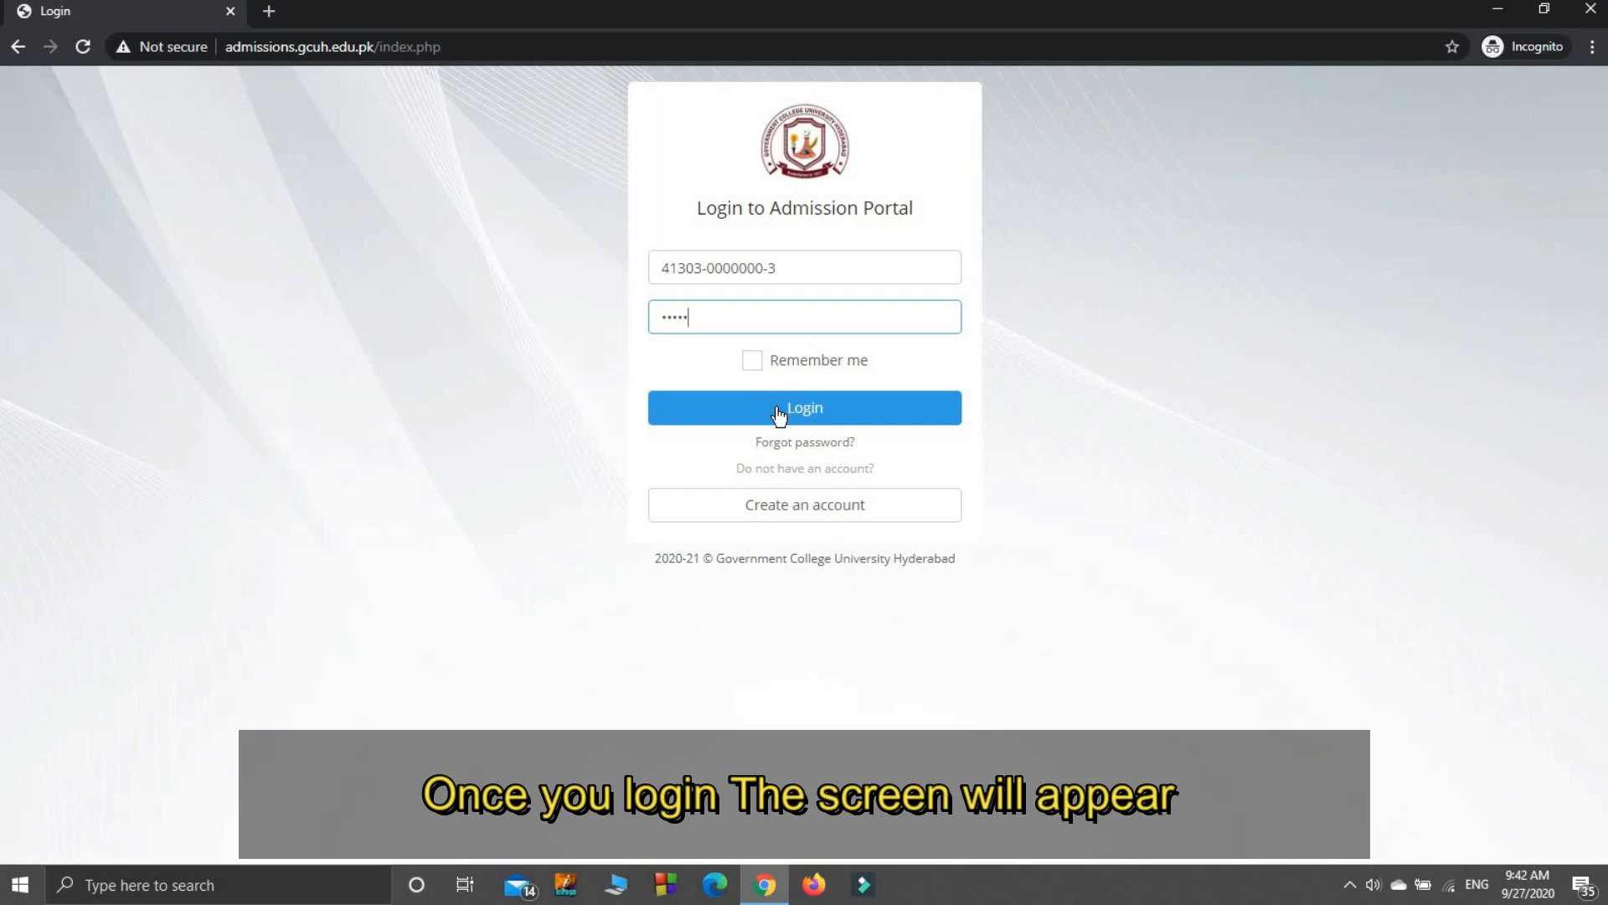
{"action": "left_click", "coordinate": [778, 414]}
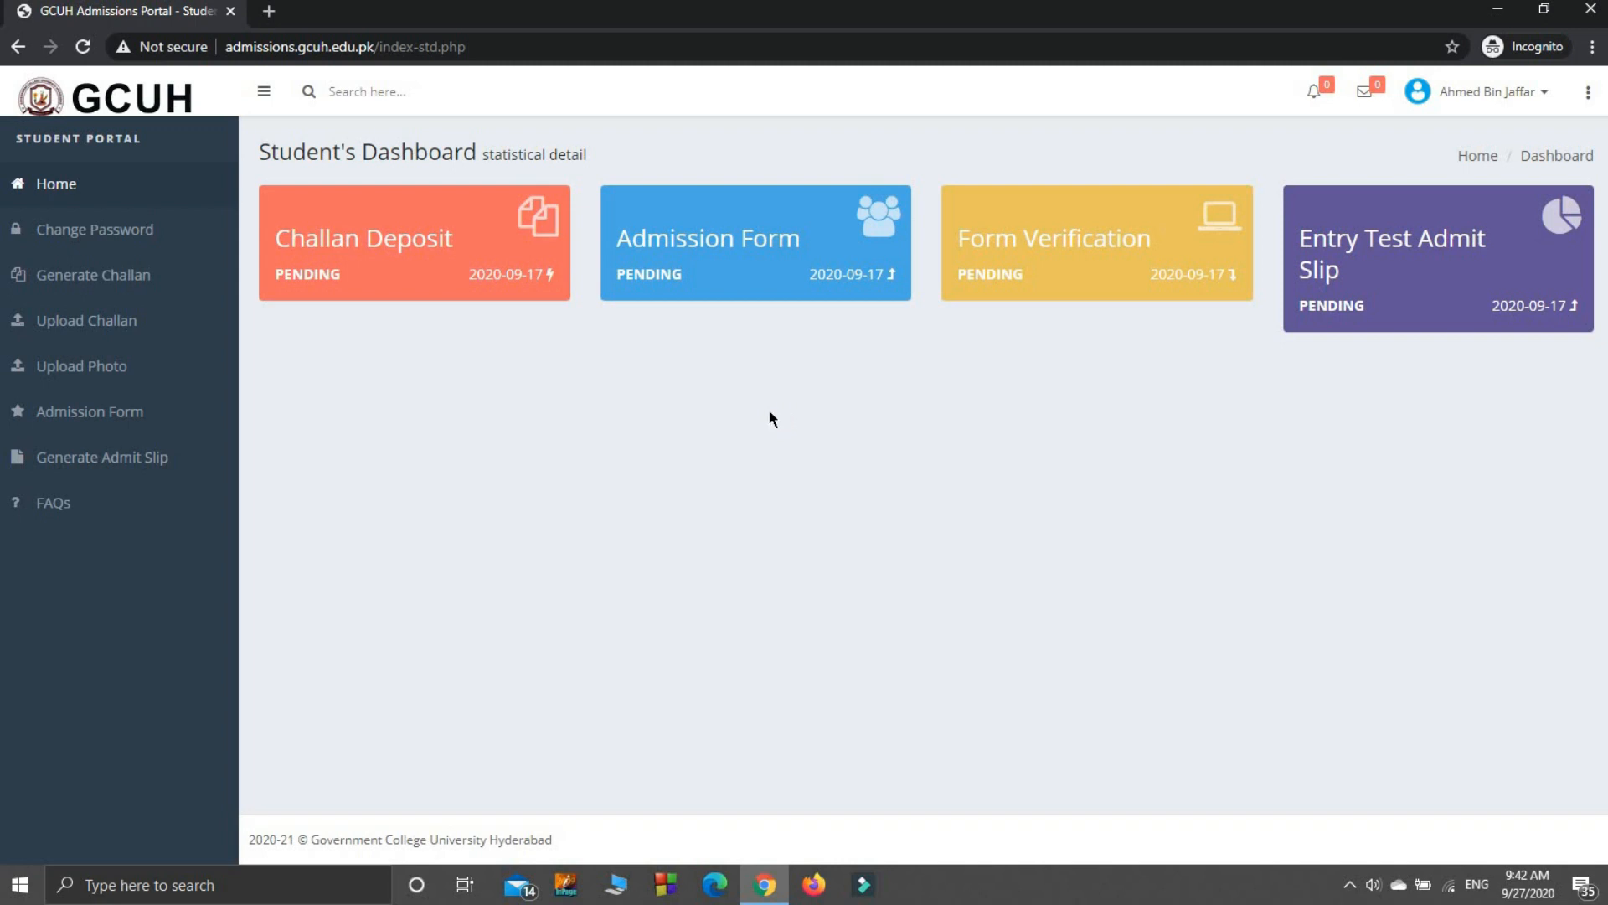
Step: Generate the Rs. 1,000 HBL bank challan, print it, and go back to the dashboard
{"action": "left_click", "coordinate": [117, 275]}
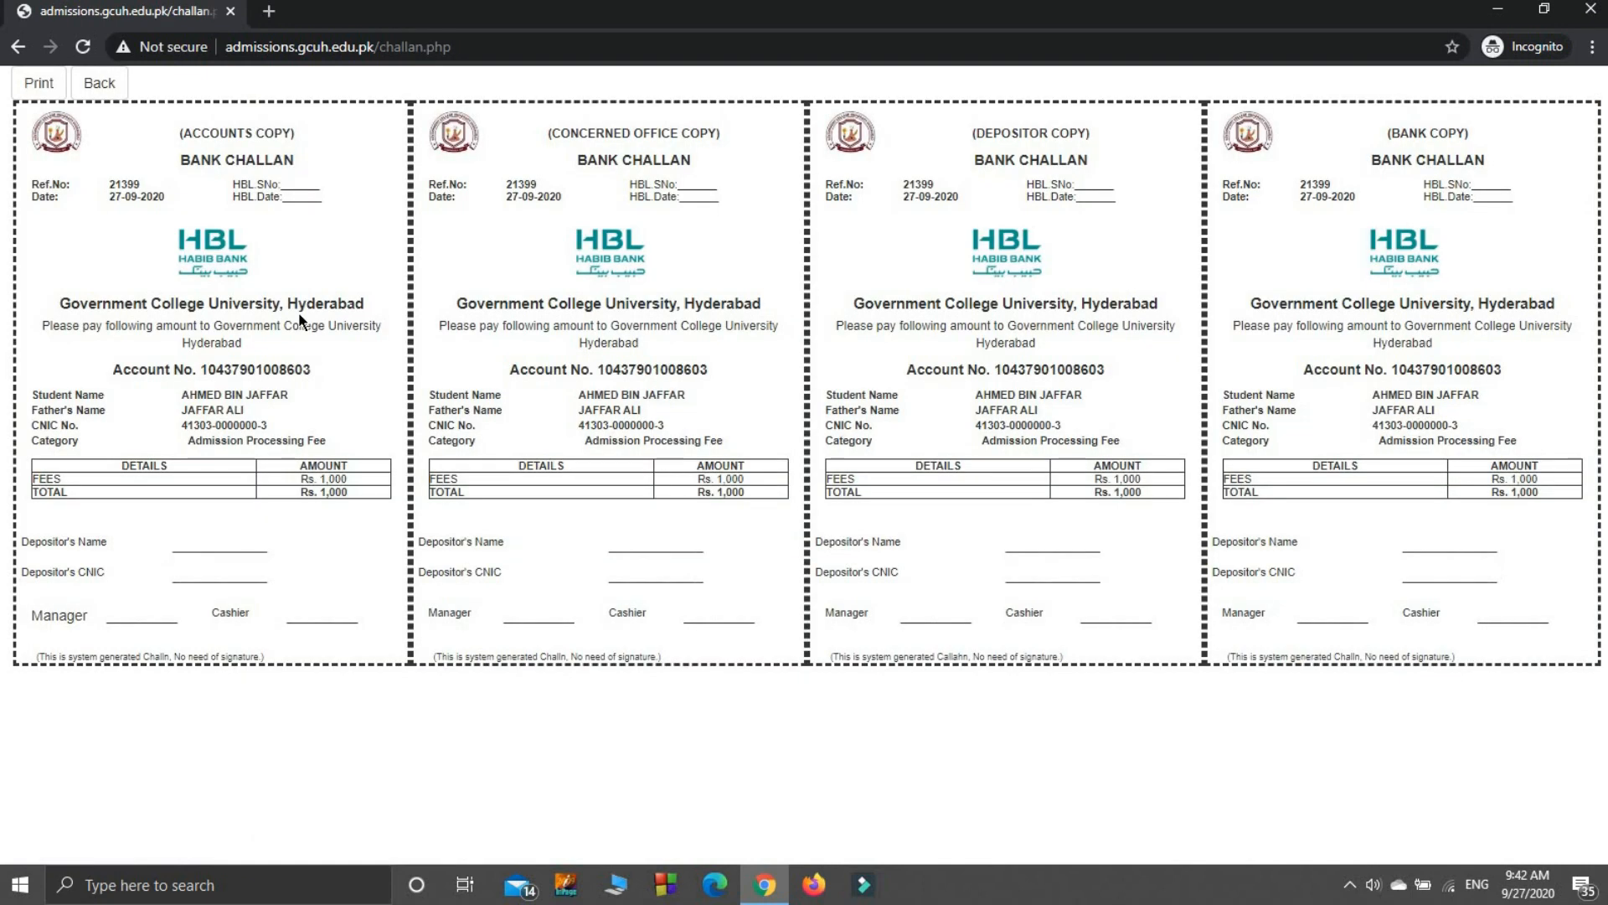
{"action": "left_click", "coordinate": [39, 84]}
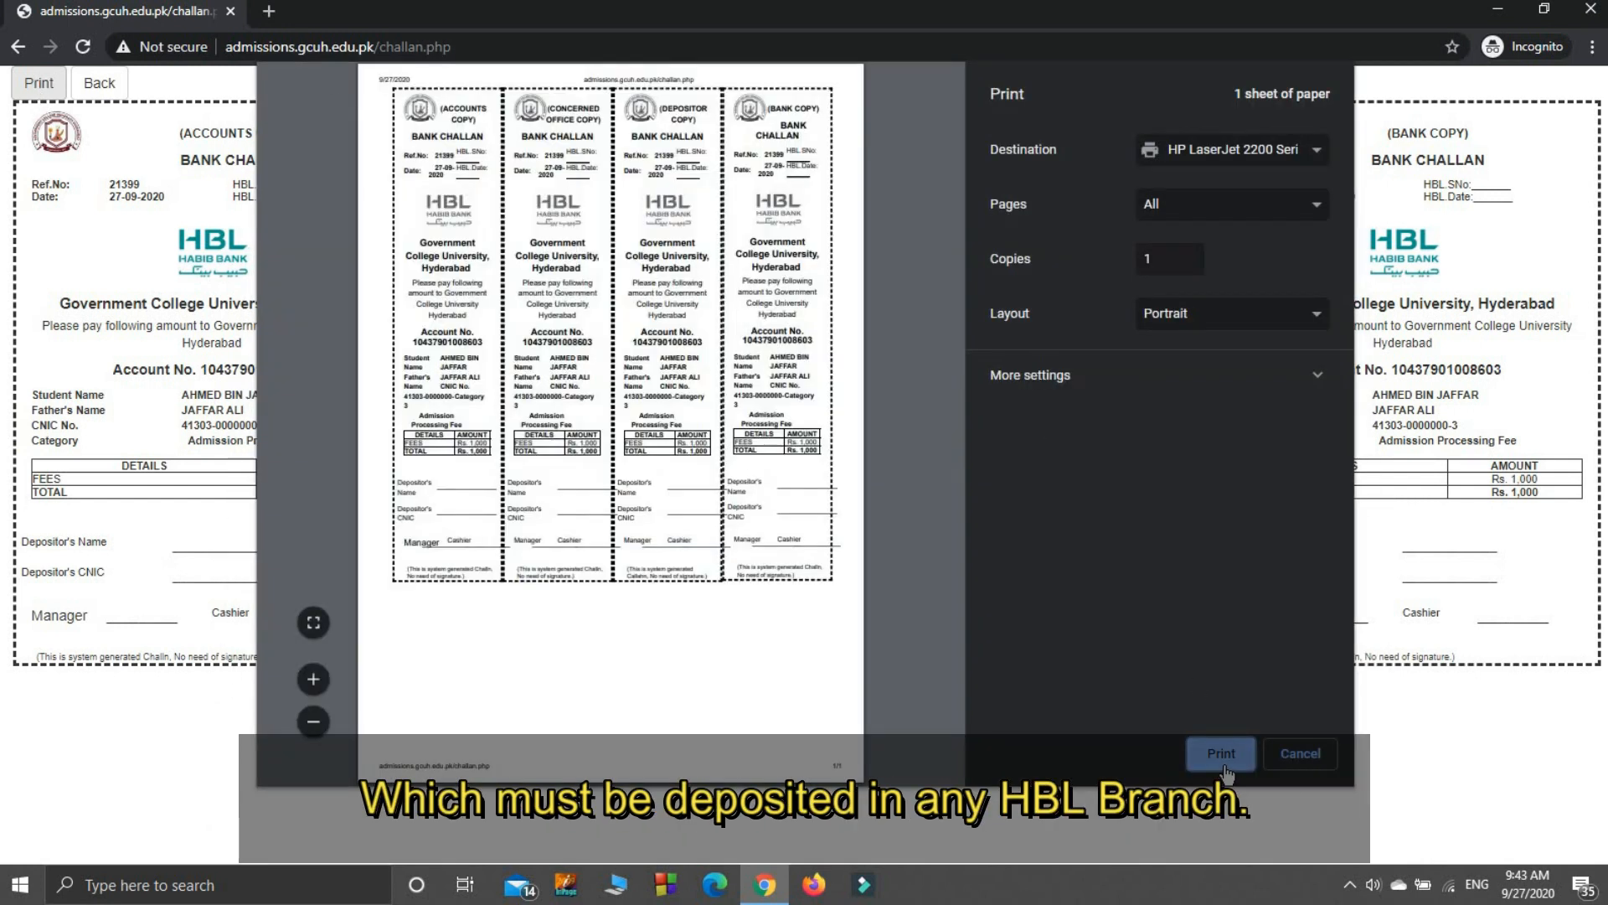
{"action": "left_click", "coordinate": [1223, 753]}
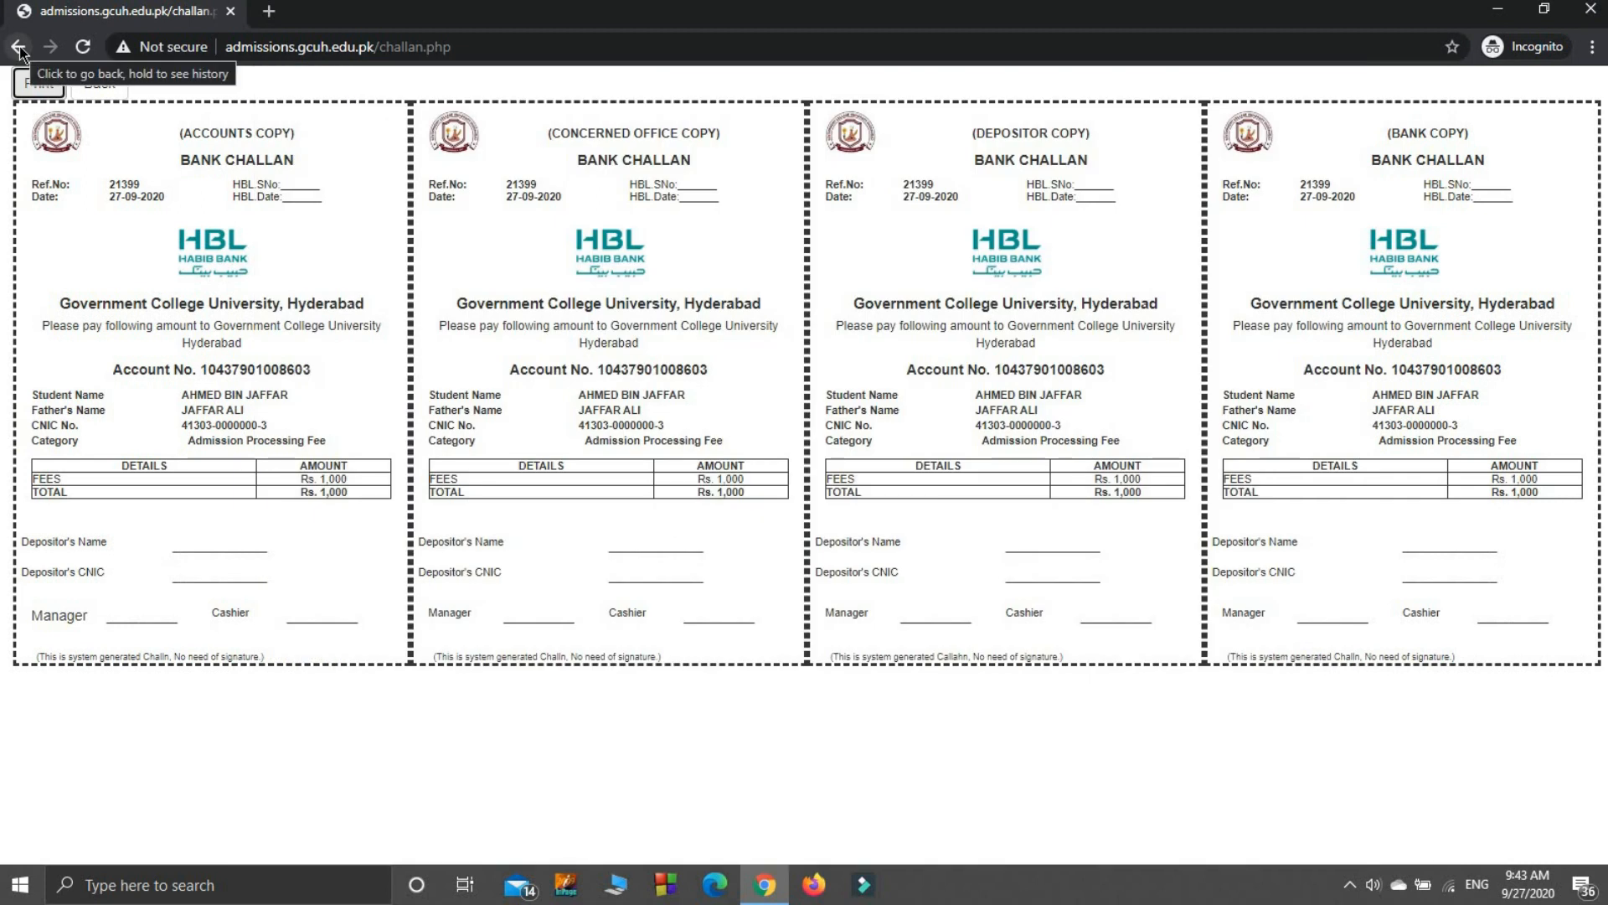
{"action": "left_click", "coordinate": [99, 90]}
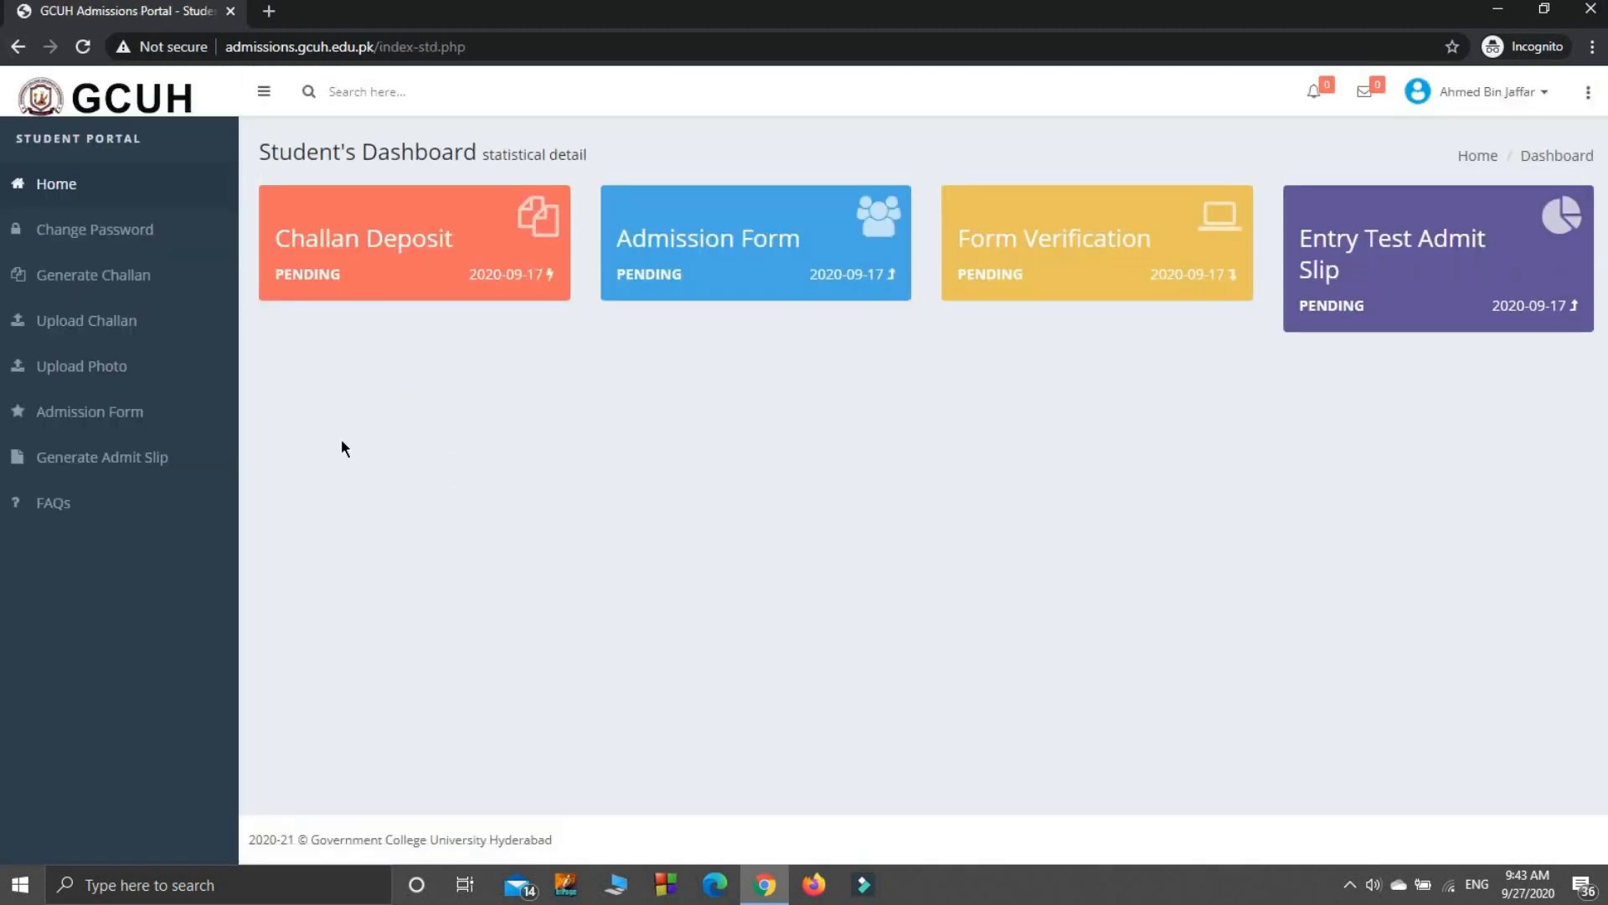
Step: In the Upload Challan form, enter branch HBL Market Branch and deposit date 10/01/2020
{"action": "left_click", "coordinate": [92, 323]}
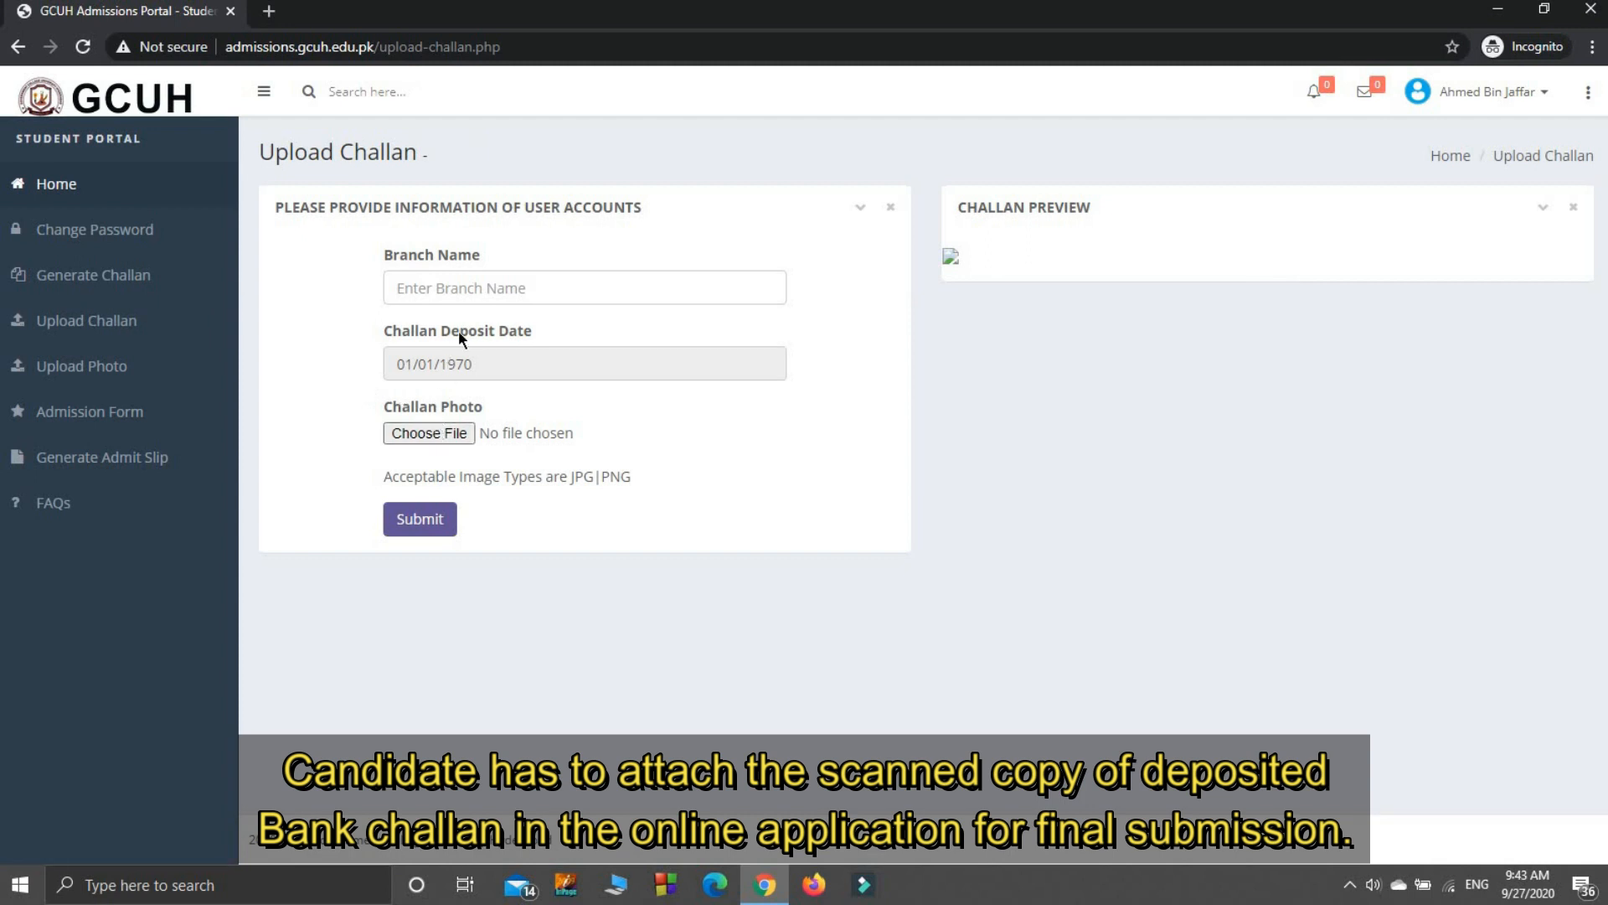
{"action": "left_click", "coordinate": [463, 290]}
{"action": "type", "text": "H"}
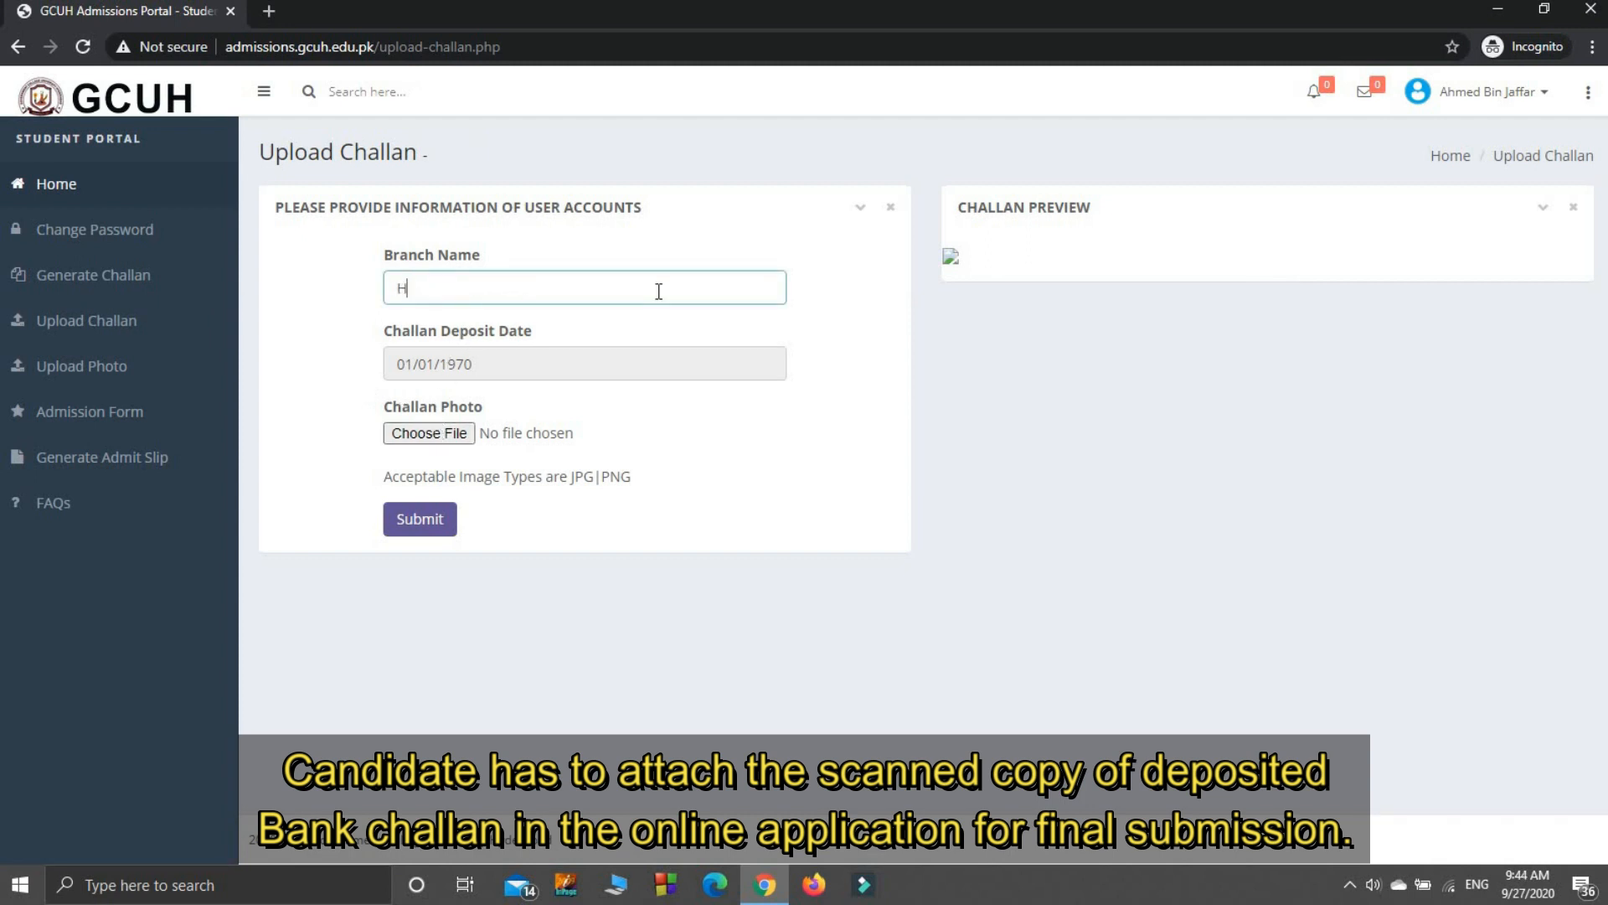
{"action": "type", "text": "BL Market Branch"}
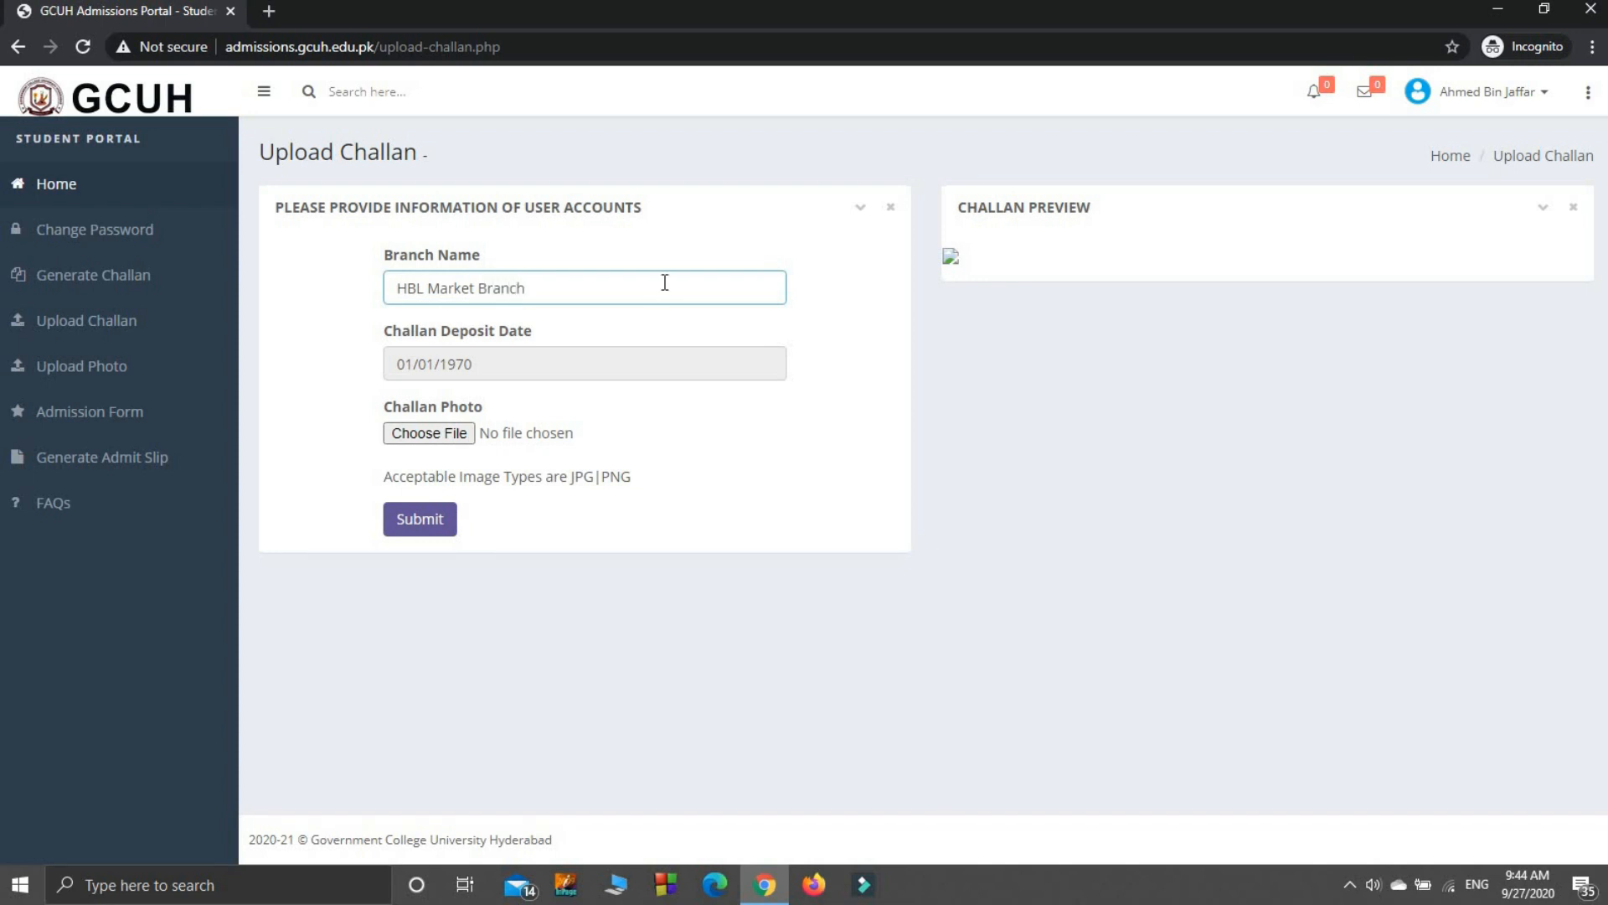
{"action": "left_click", "coordinate": [575, 359]}
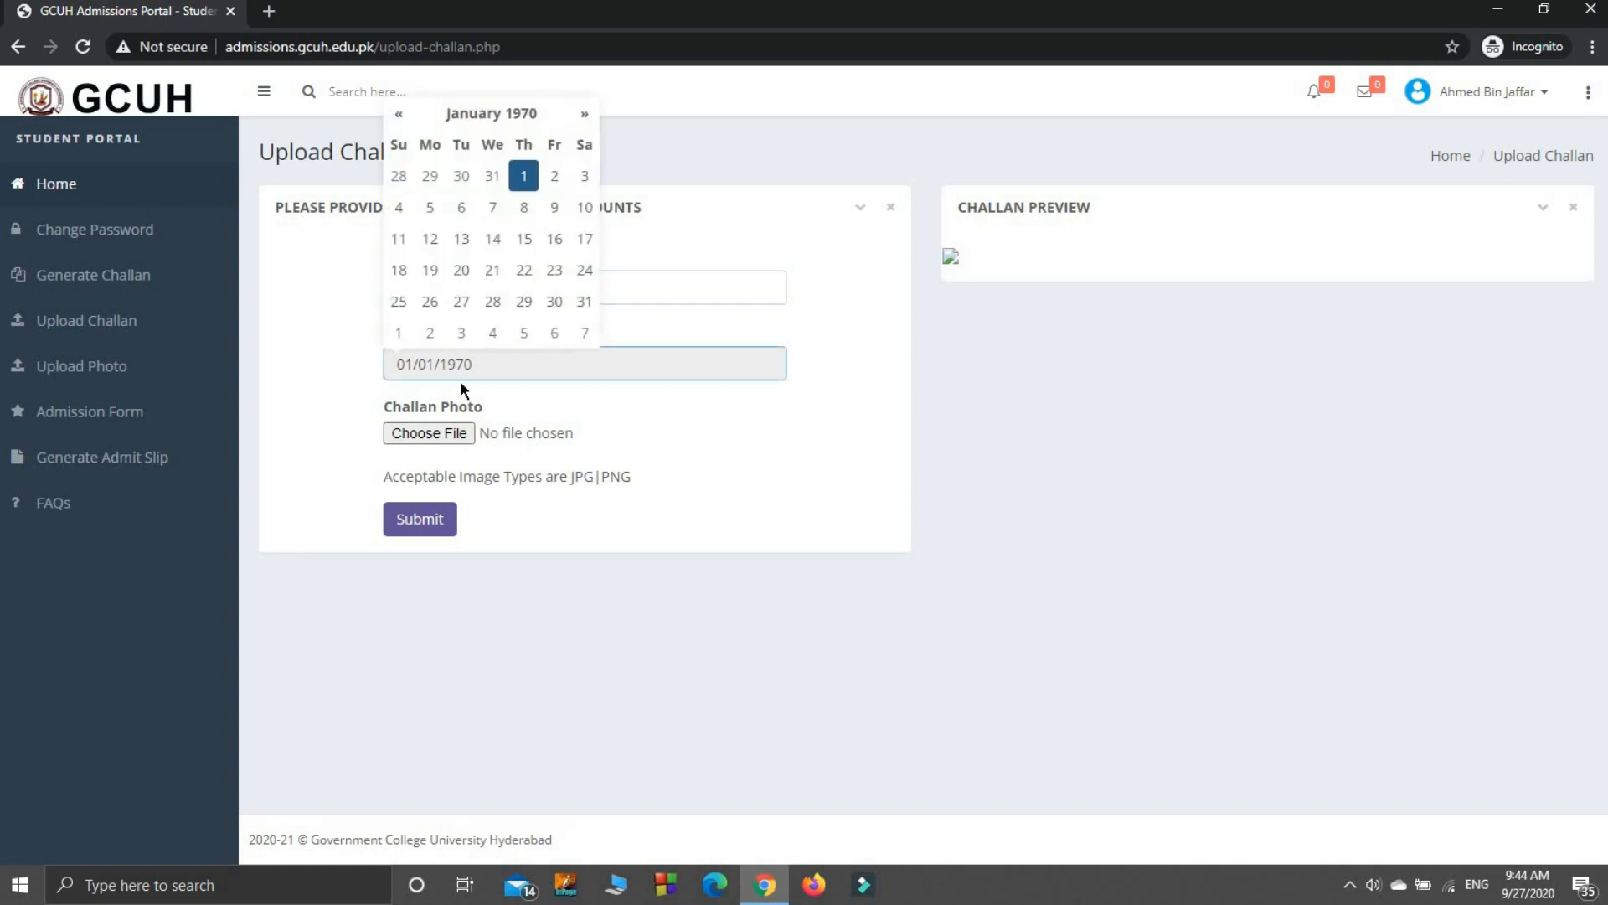
{"action": "left_click", "coordinate": [486, 112]}
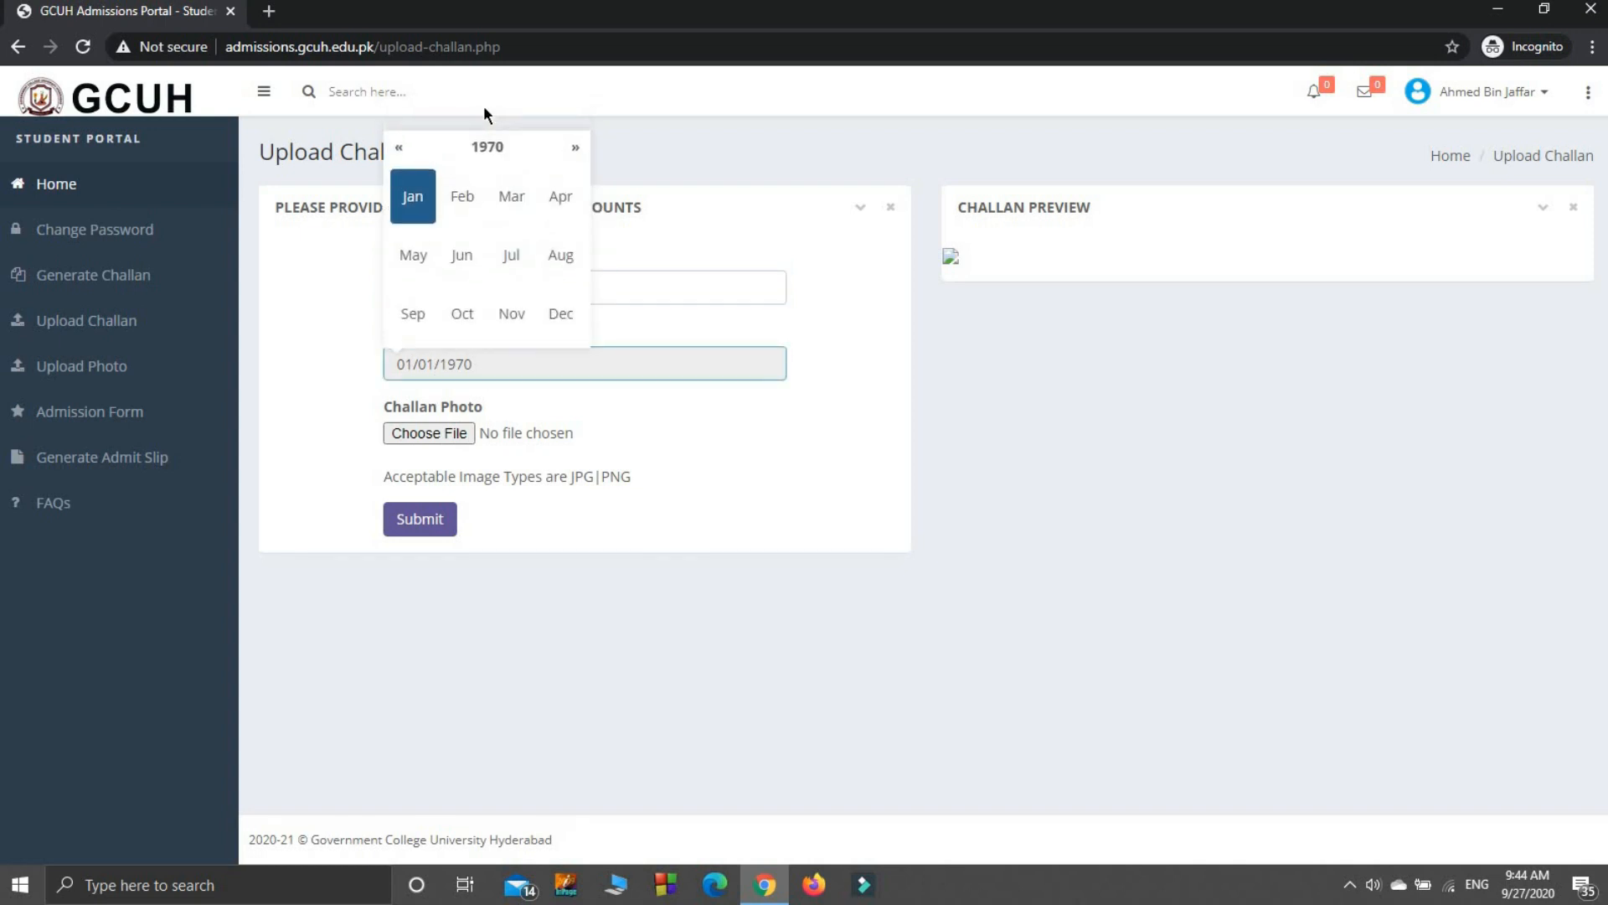
{"action": "left_click", "coordinate": [474, 155]}
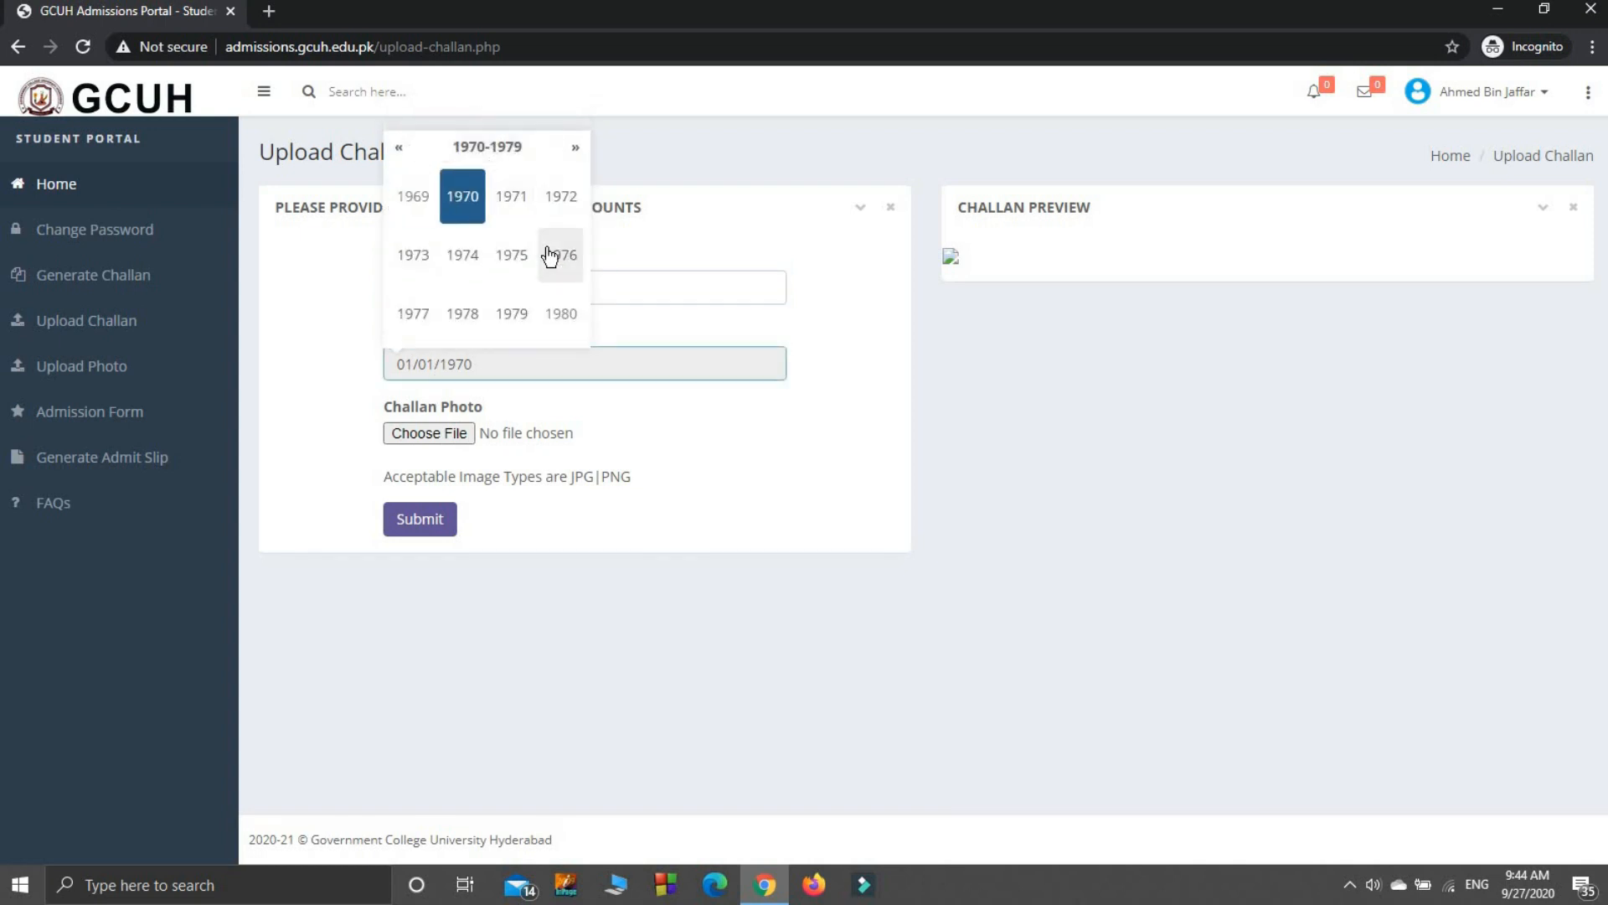
{"action": "key", "text": "Down"}
{"action": "key", "text": "Down"}
{"action": "key", "text": "Down"}
{"action": "key", "text": "Down"}
{"action": "key", "text": "Down"}
{"action": "key", "text": "Down"}
{"action": "key", "text": "Down"}
{"action": "key", "text": "Down"}
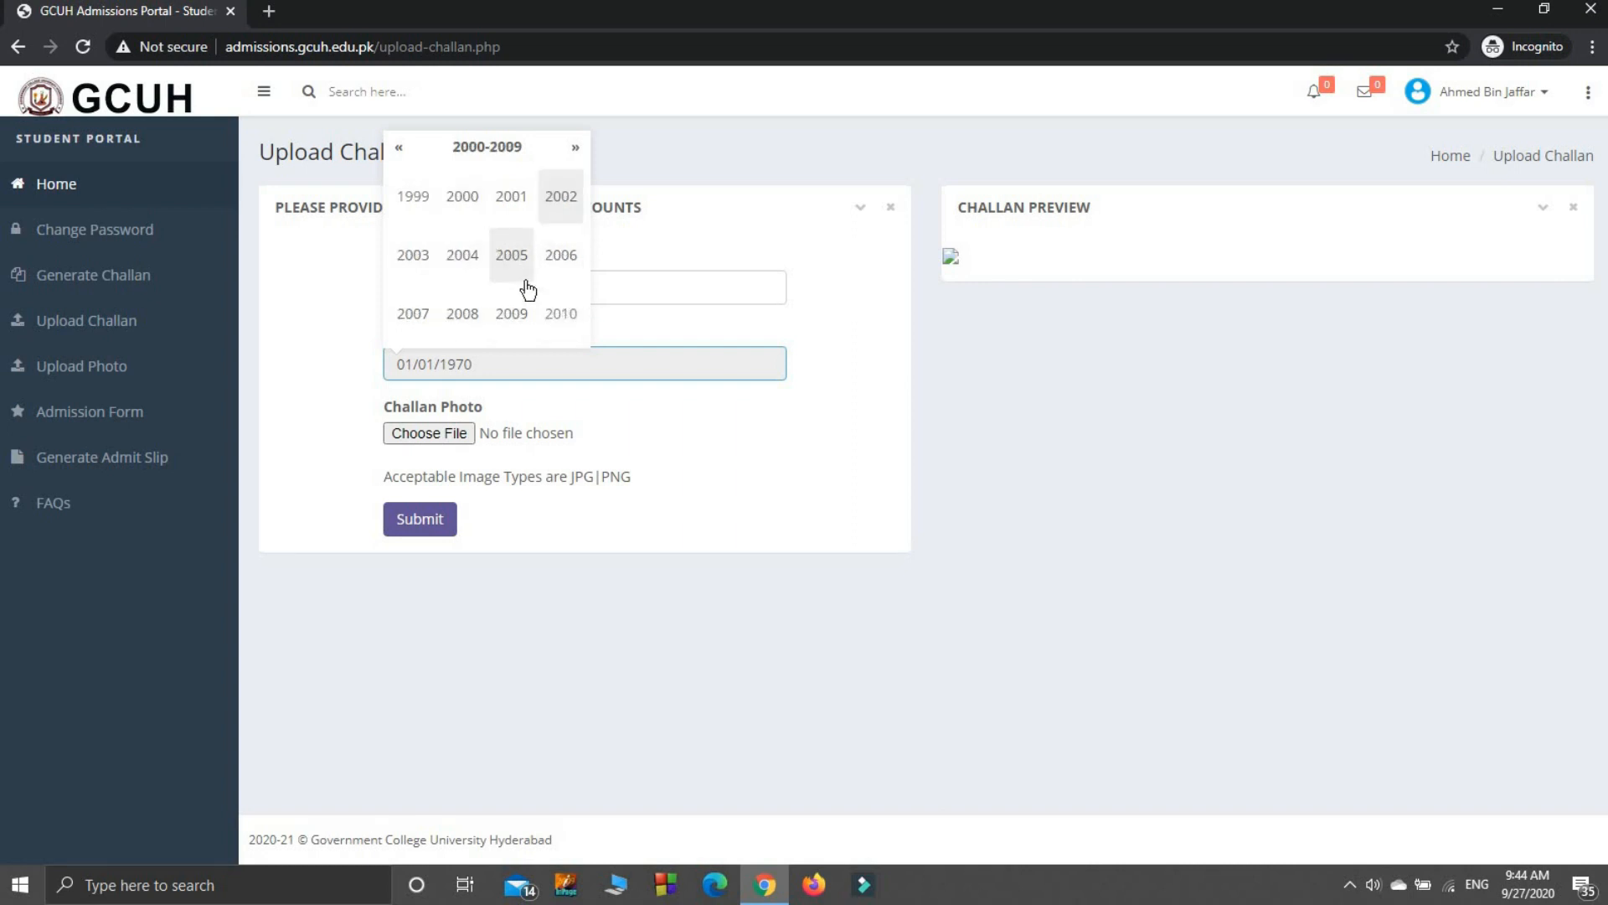
{"action": "key", "text": "Down"}
{"action": "key", "text": "Down"}
{"action": "key", "text": "Down"}
{"action": "key", "text": "Down"}
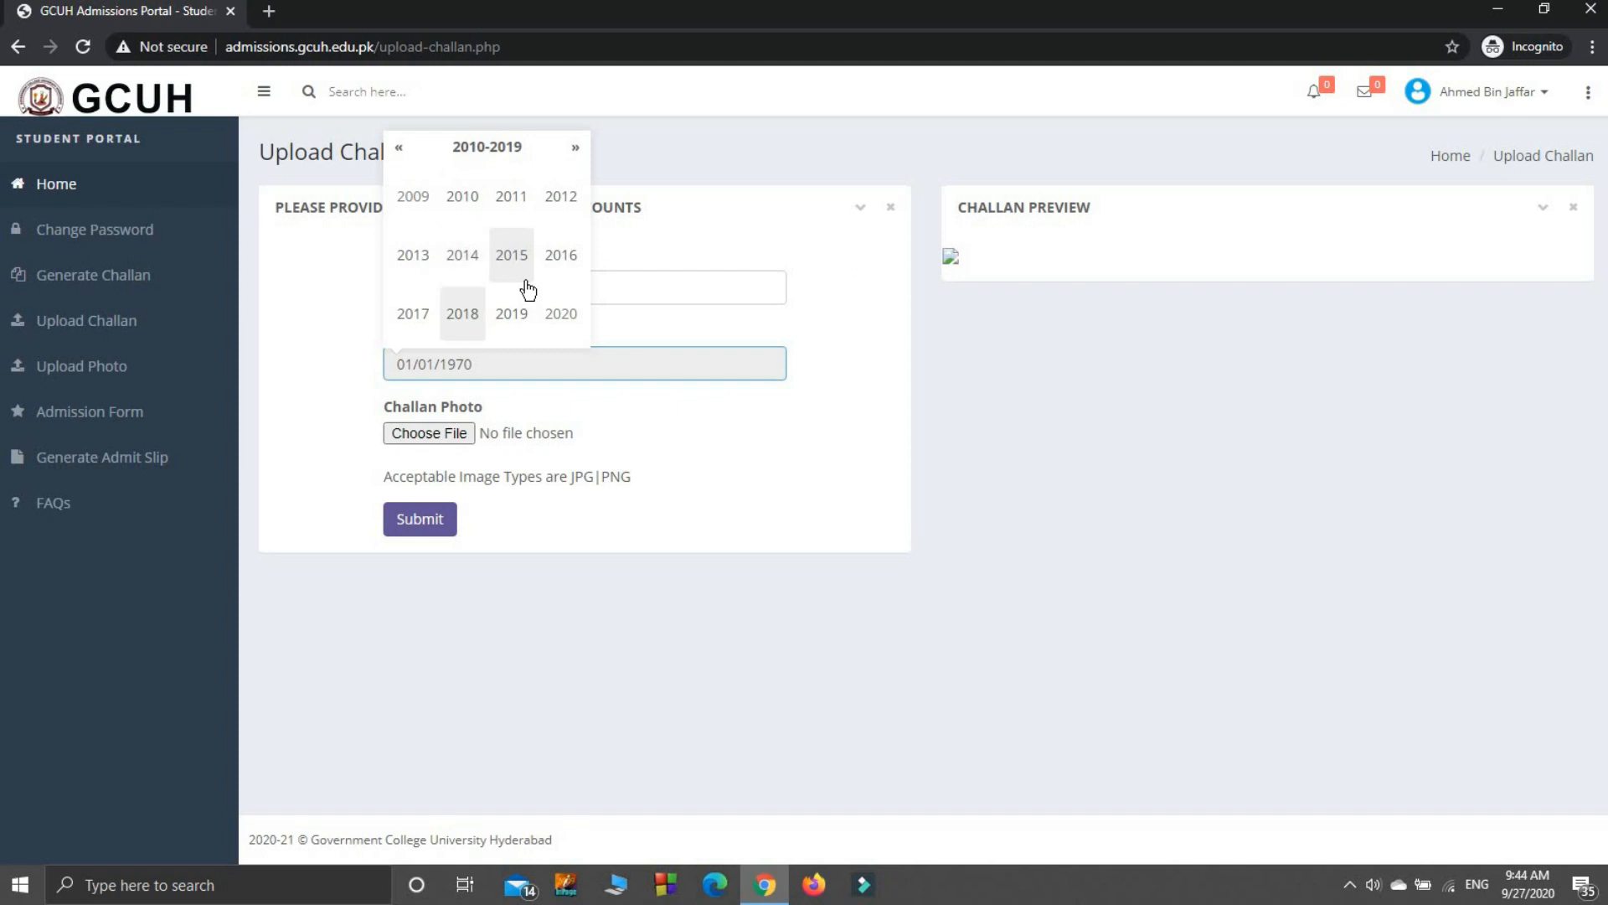
{"action": "key", "text": "Right"}
{"action": "key", "text": "Right"}
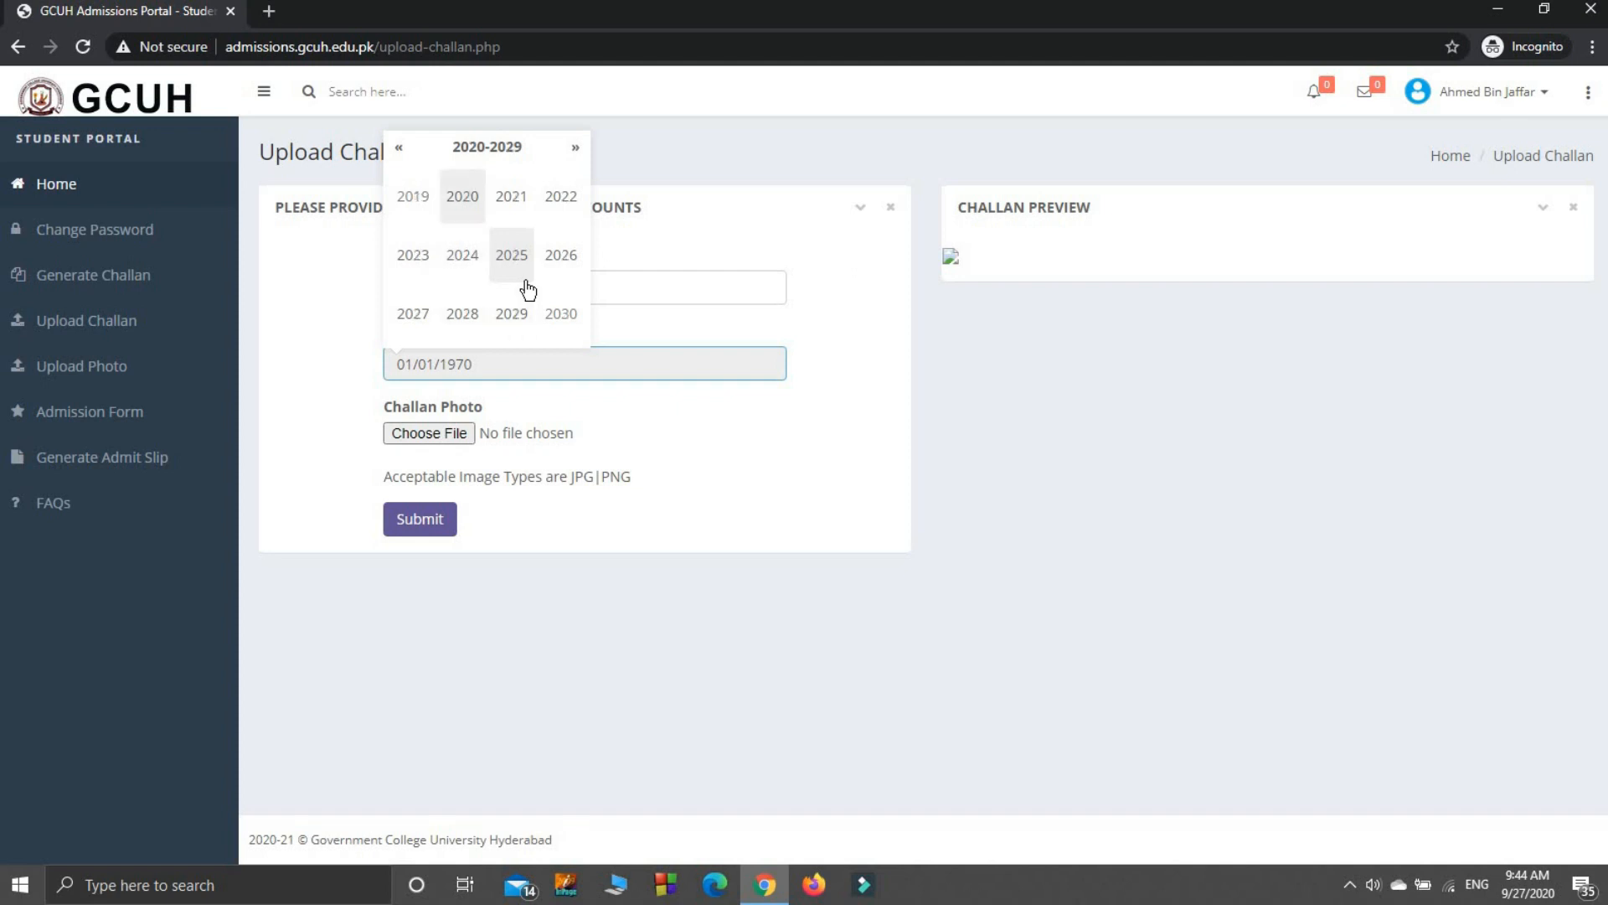
{"action": "left_click", "coordinate": [478, 220]}
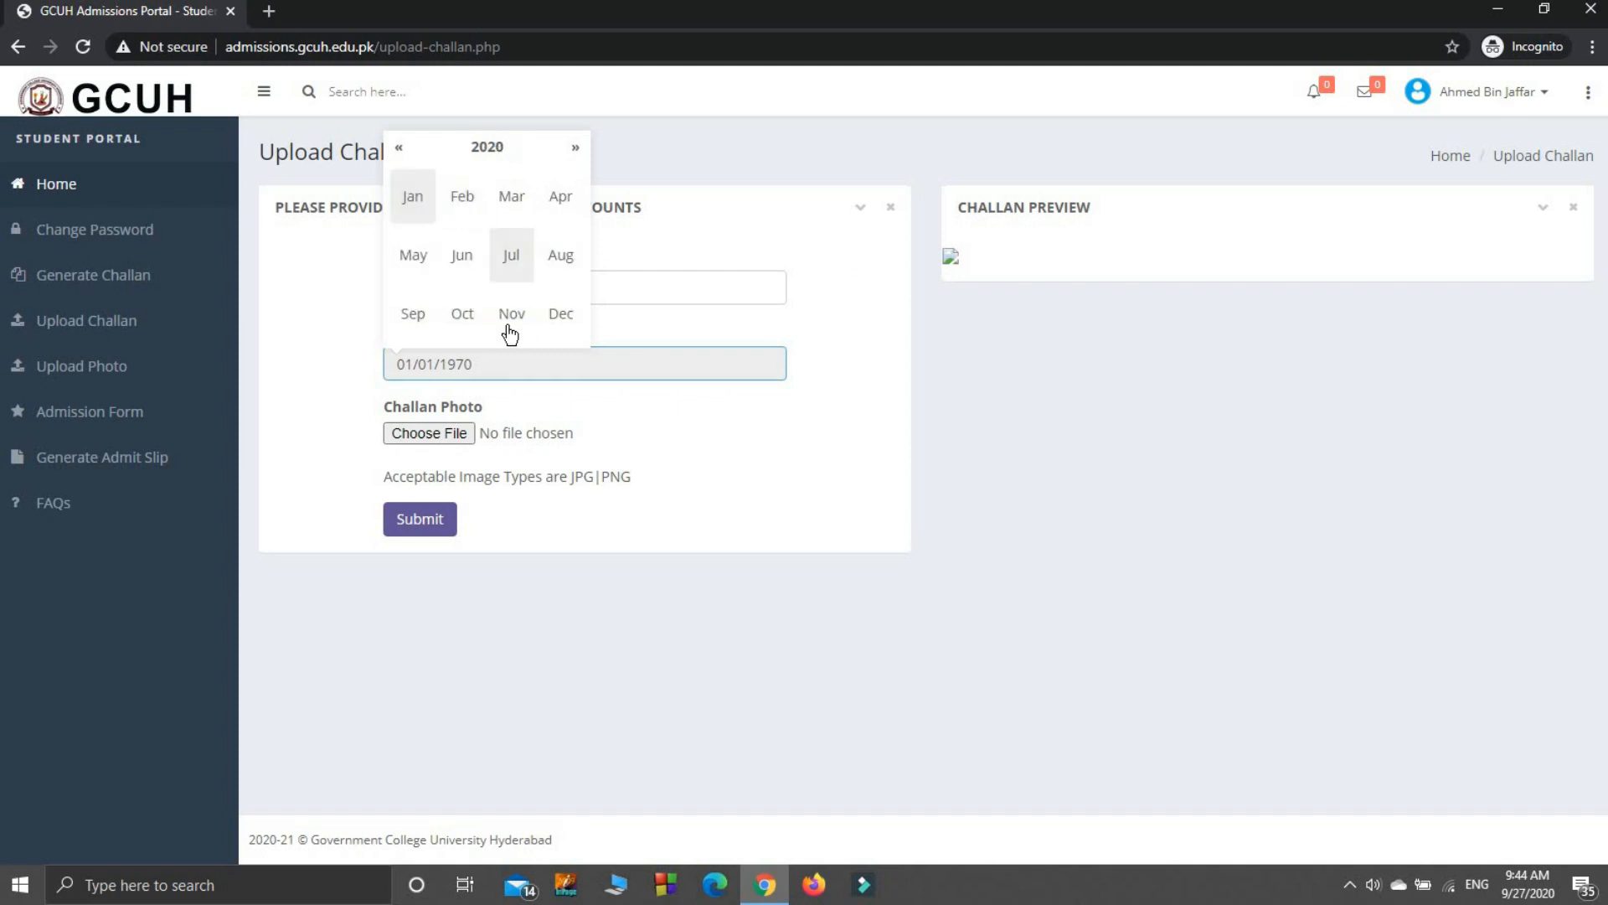
{"action": "left_click", "coordinate": [463, 316]}
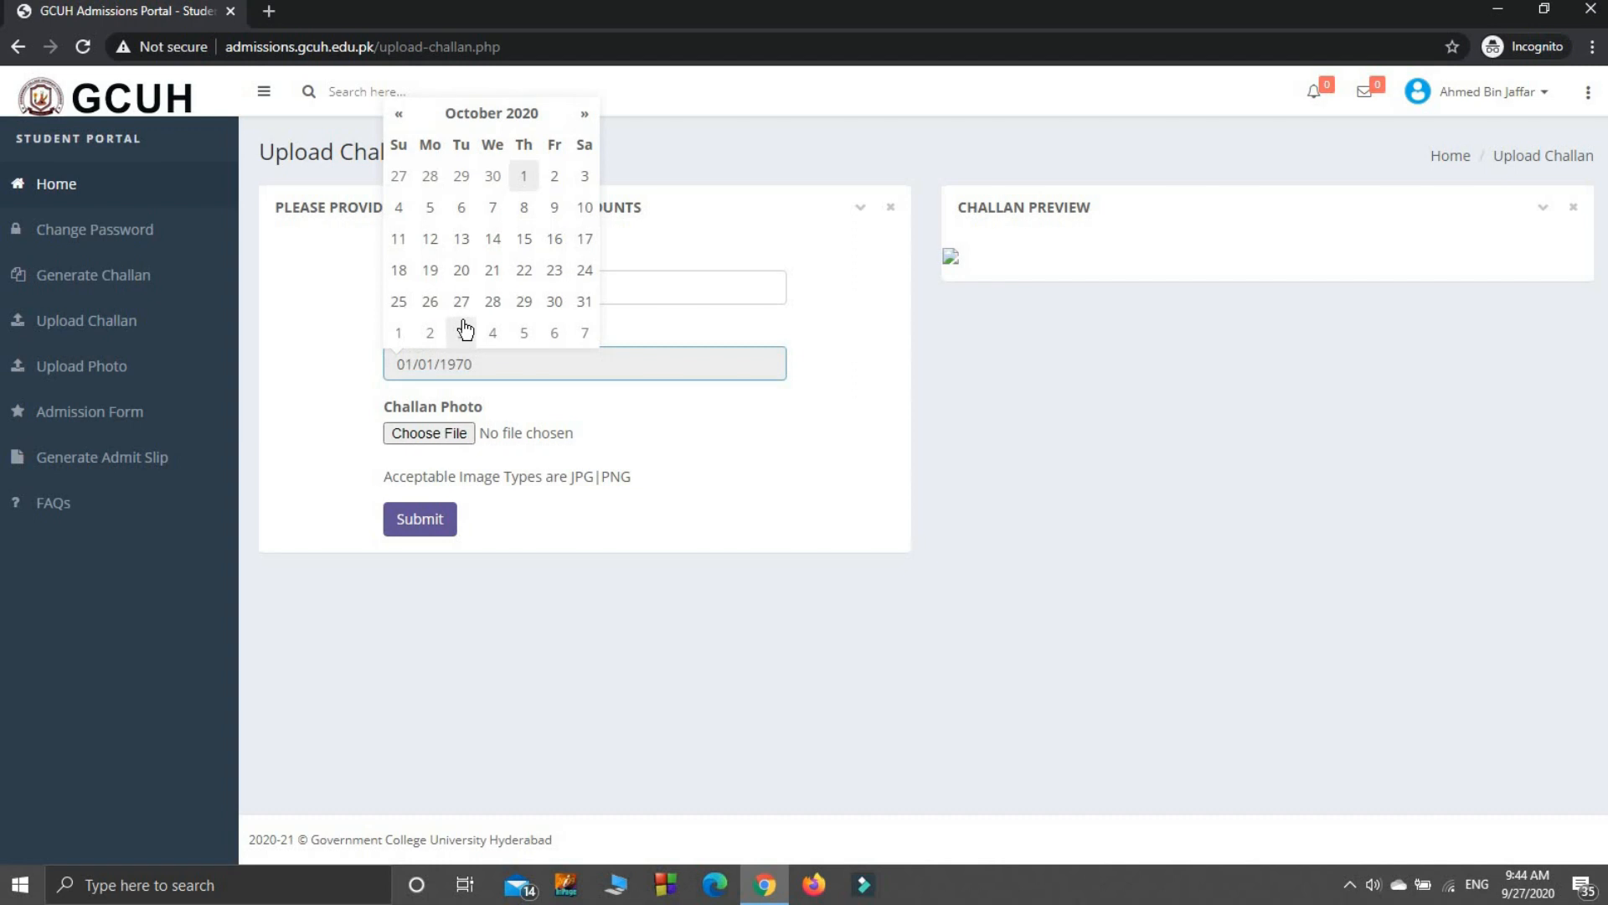
{"action": "left_click", "coordinate": [525, 178]}
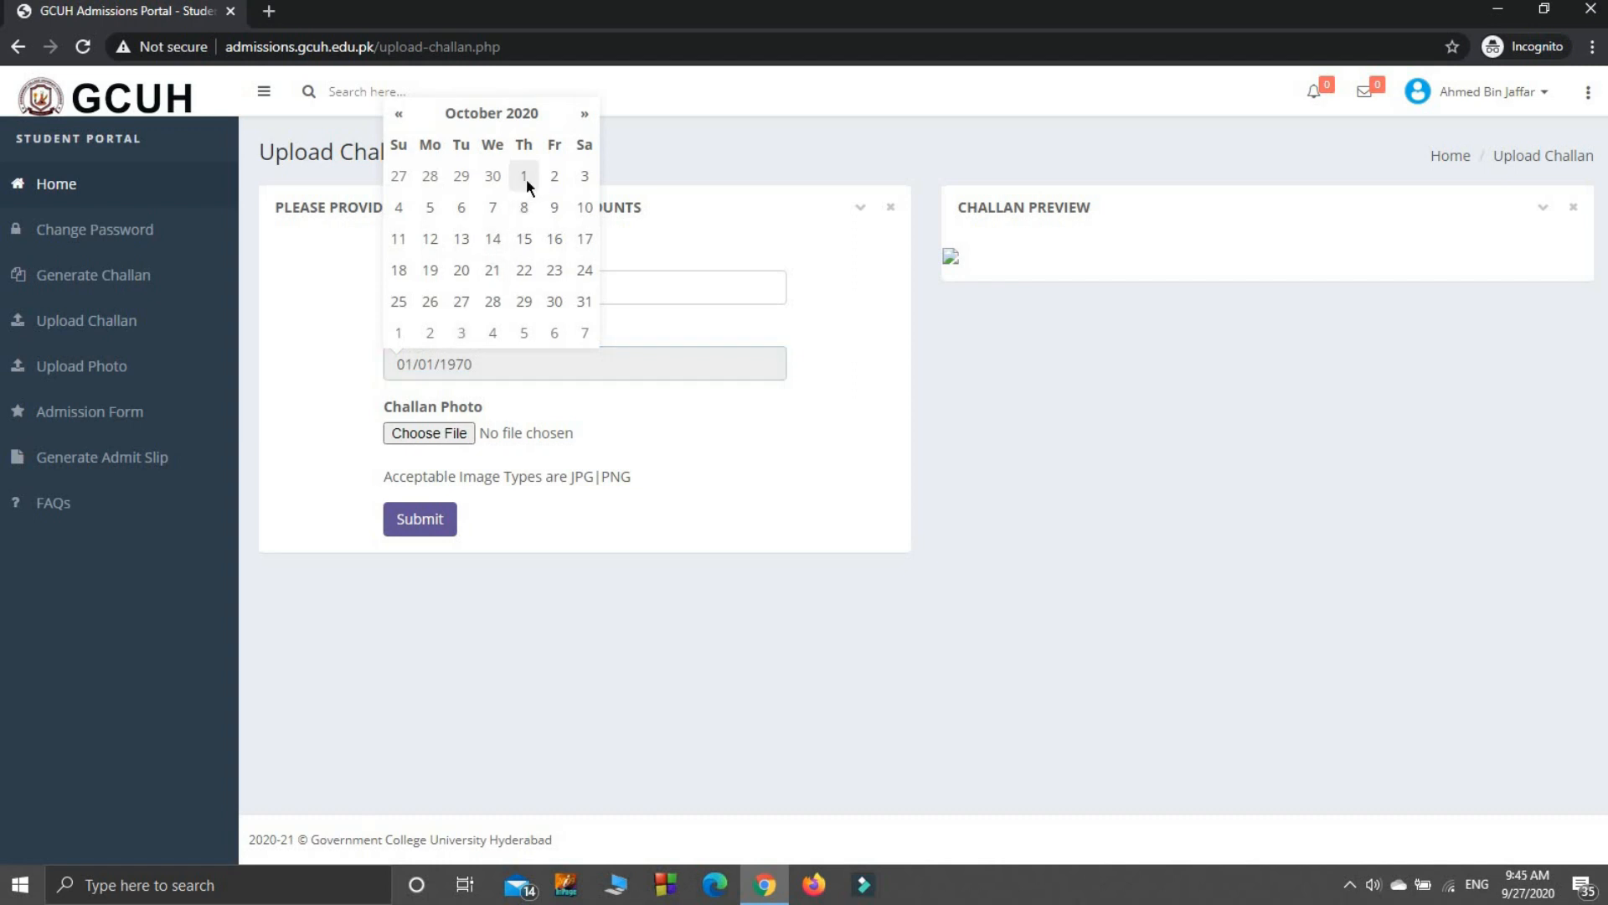
Step: Attach Capture.PNG from the Desktop as the challan photo and submit the form
{"action": "left_click", "coordinate": [421, 437]}
{"action": "double_click", "coordinate": [370, 137]}
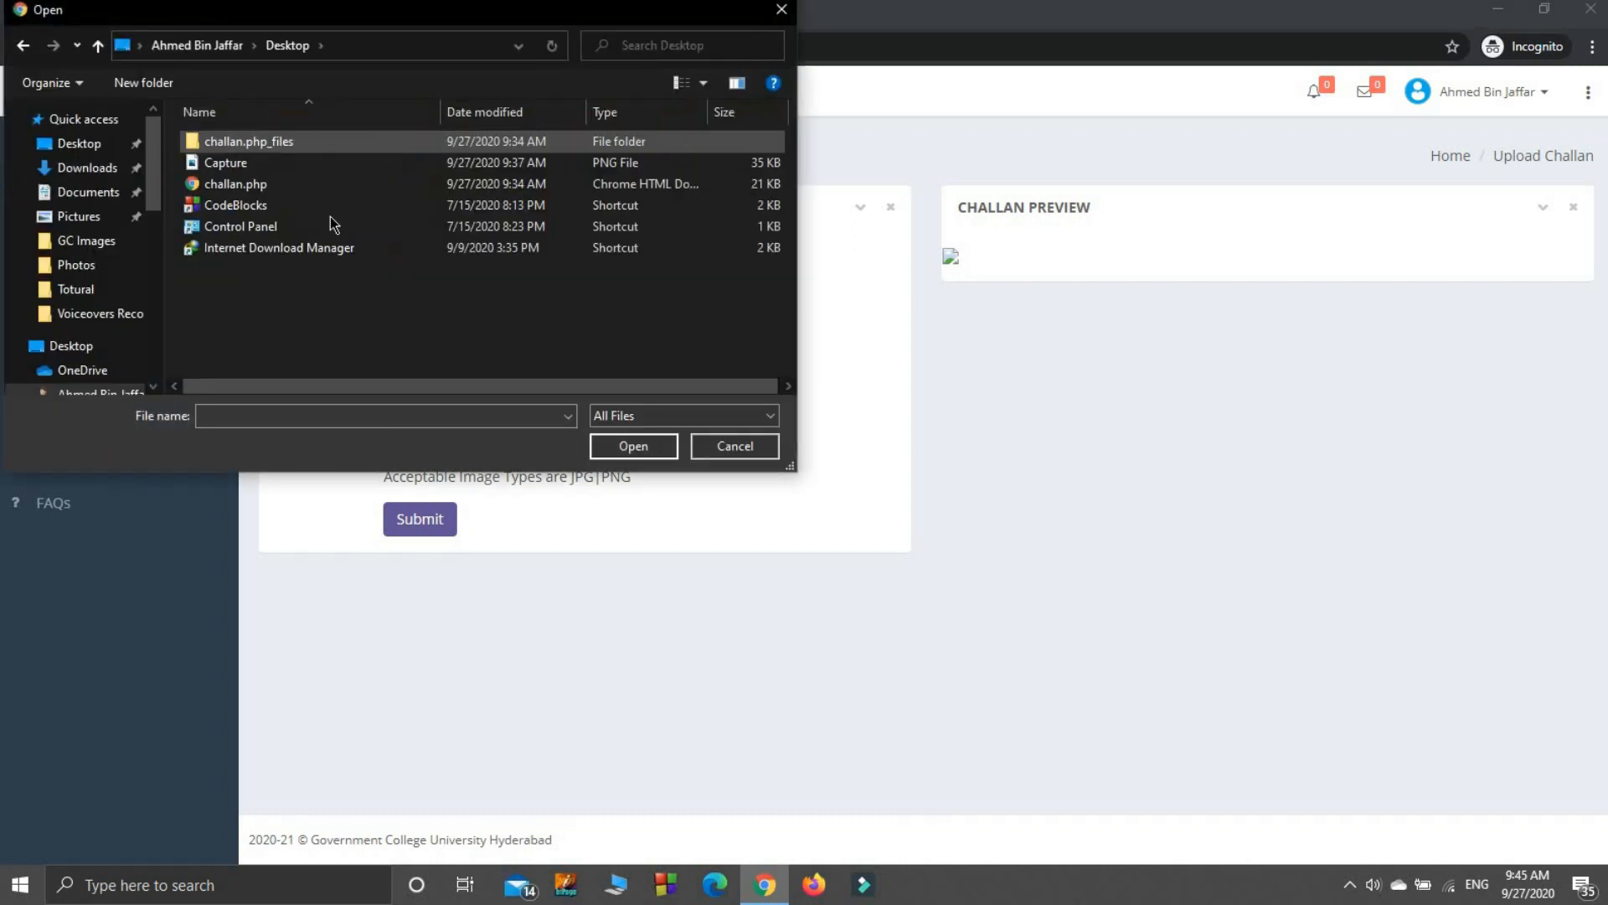
{"action": "double_click", "coordinate": [278, 163]}
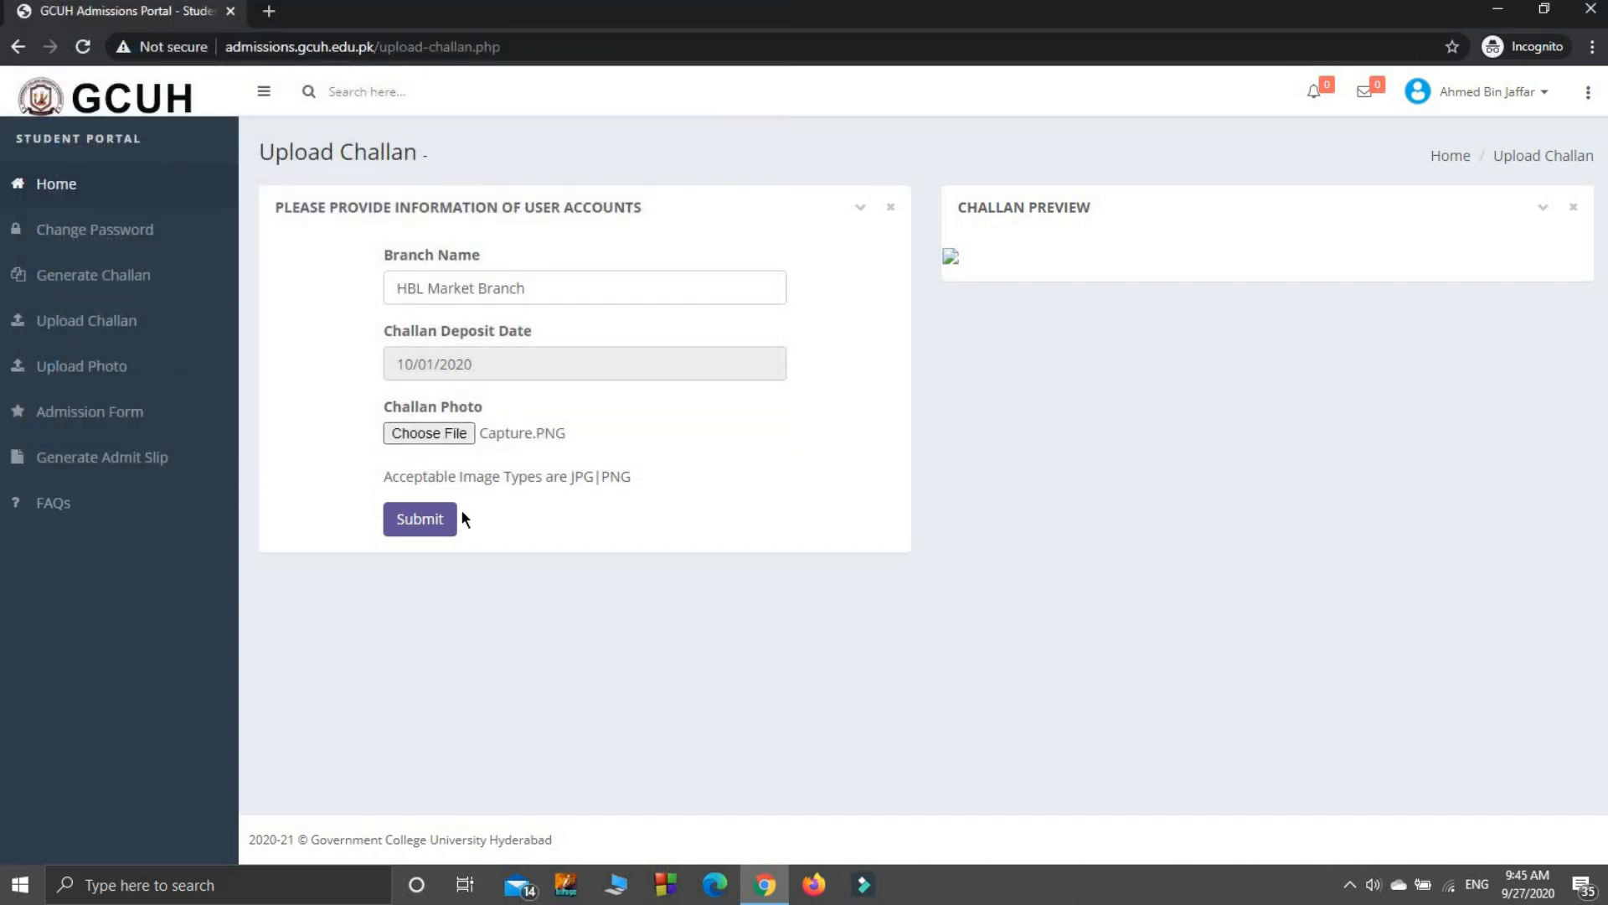
{"action": "left_click", "coordinate": [429, 526]}
Step: Submit the challan upload, then upload the WhatsApp image JPEG as the candidate's photo
{"action": "left_click", "coordinate": [429, 526]}
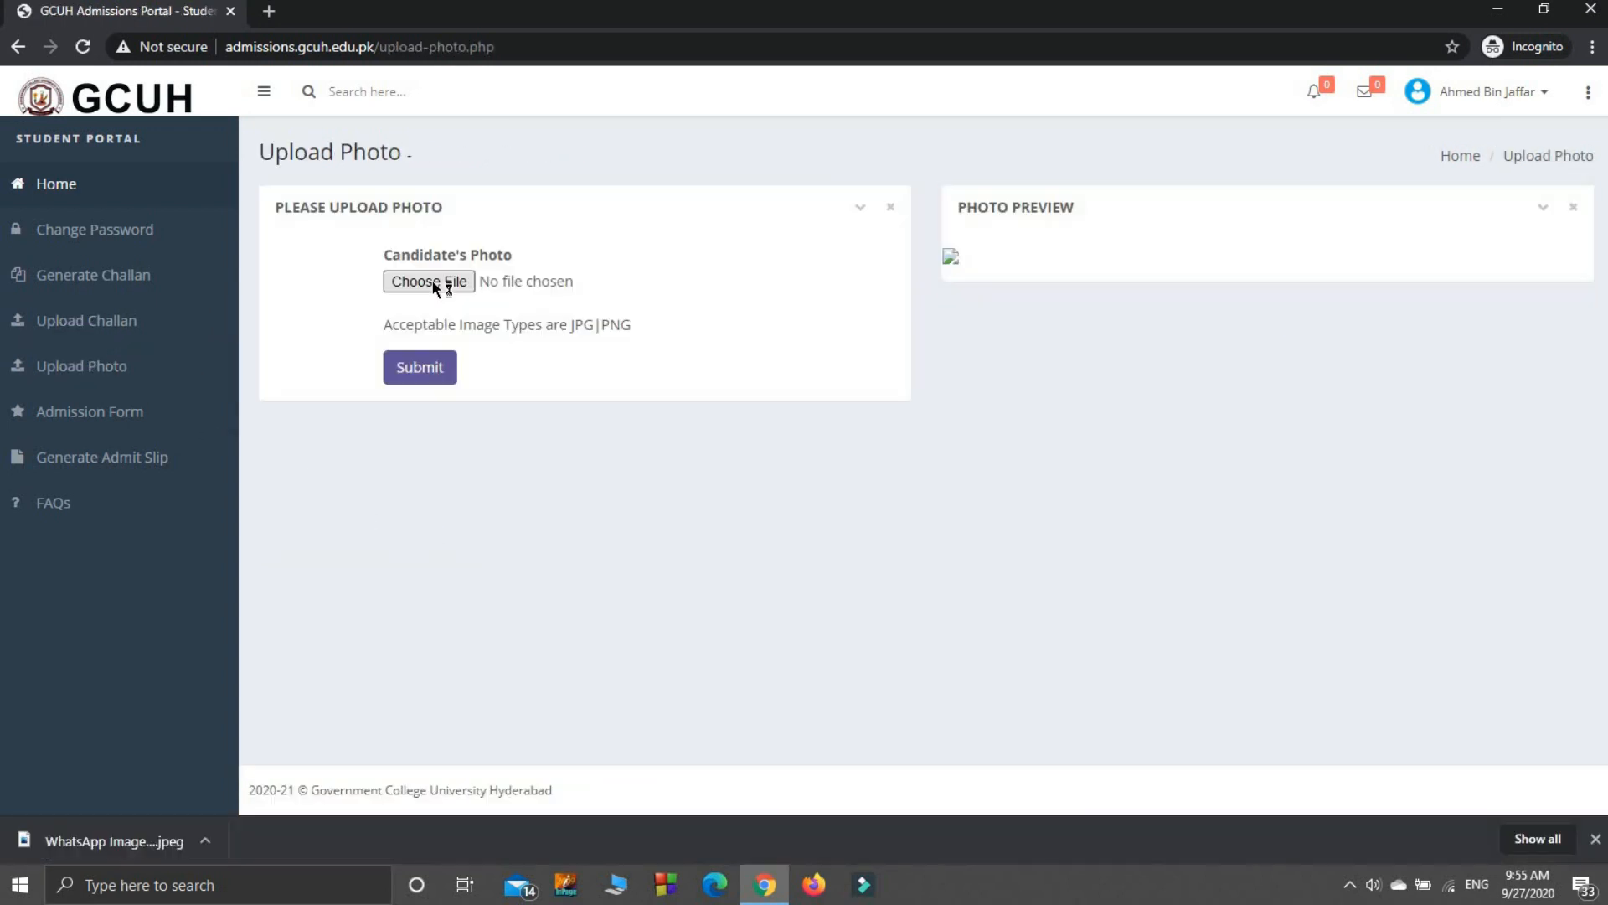
{"action": "left_click", "coordinate": [432, 283]}
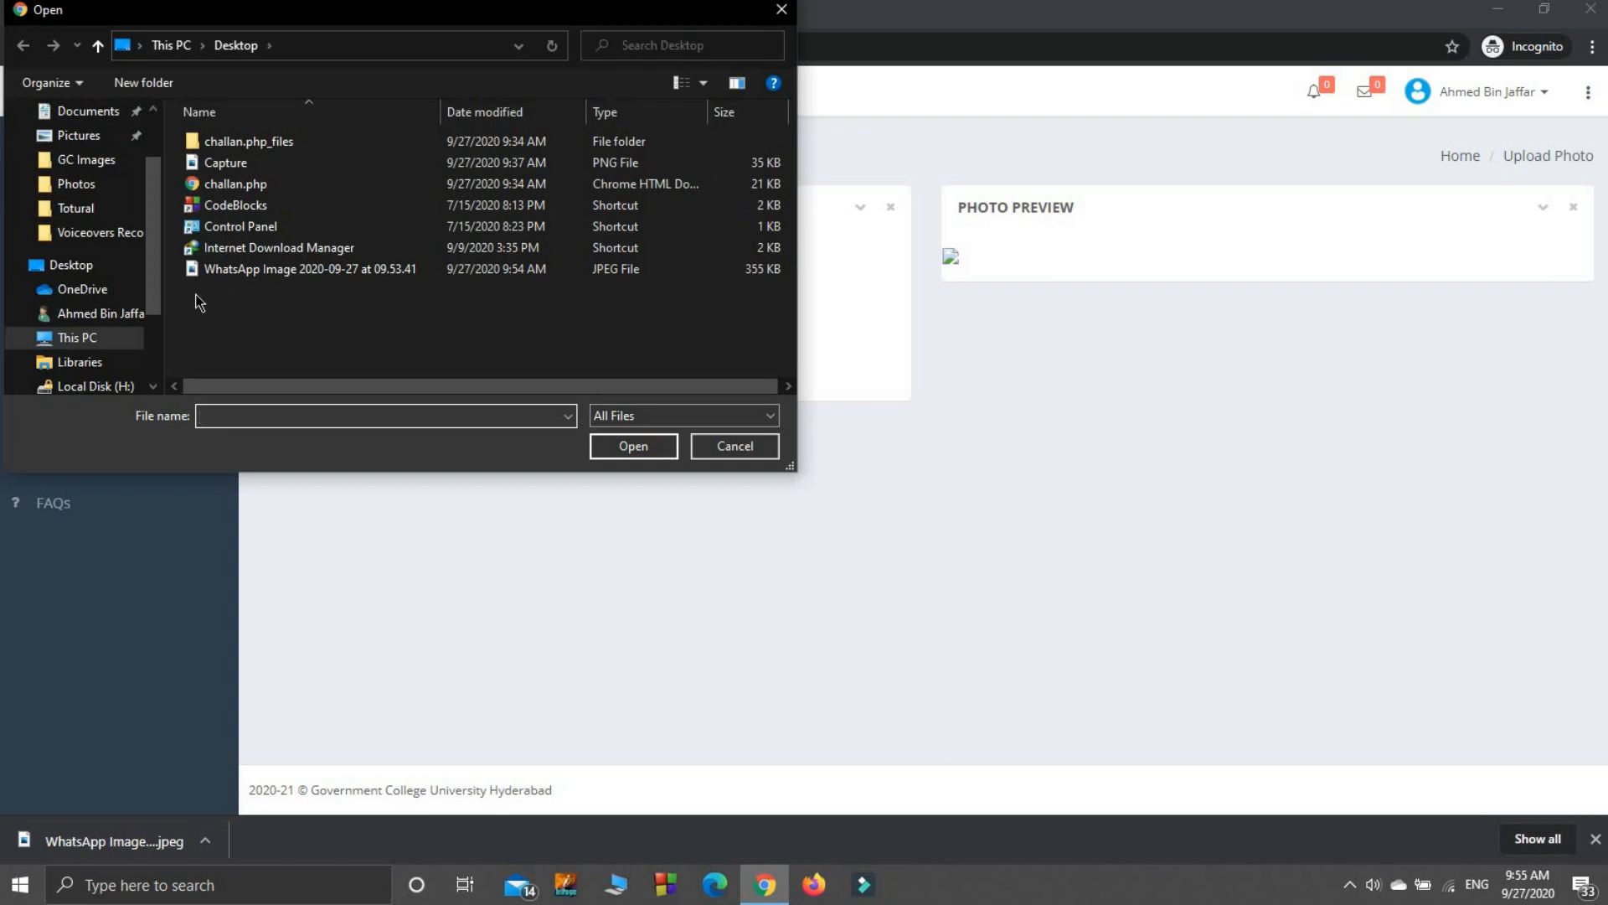
{"action": "double_click", "coordinate": [211, 270]}
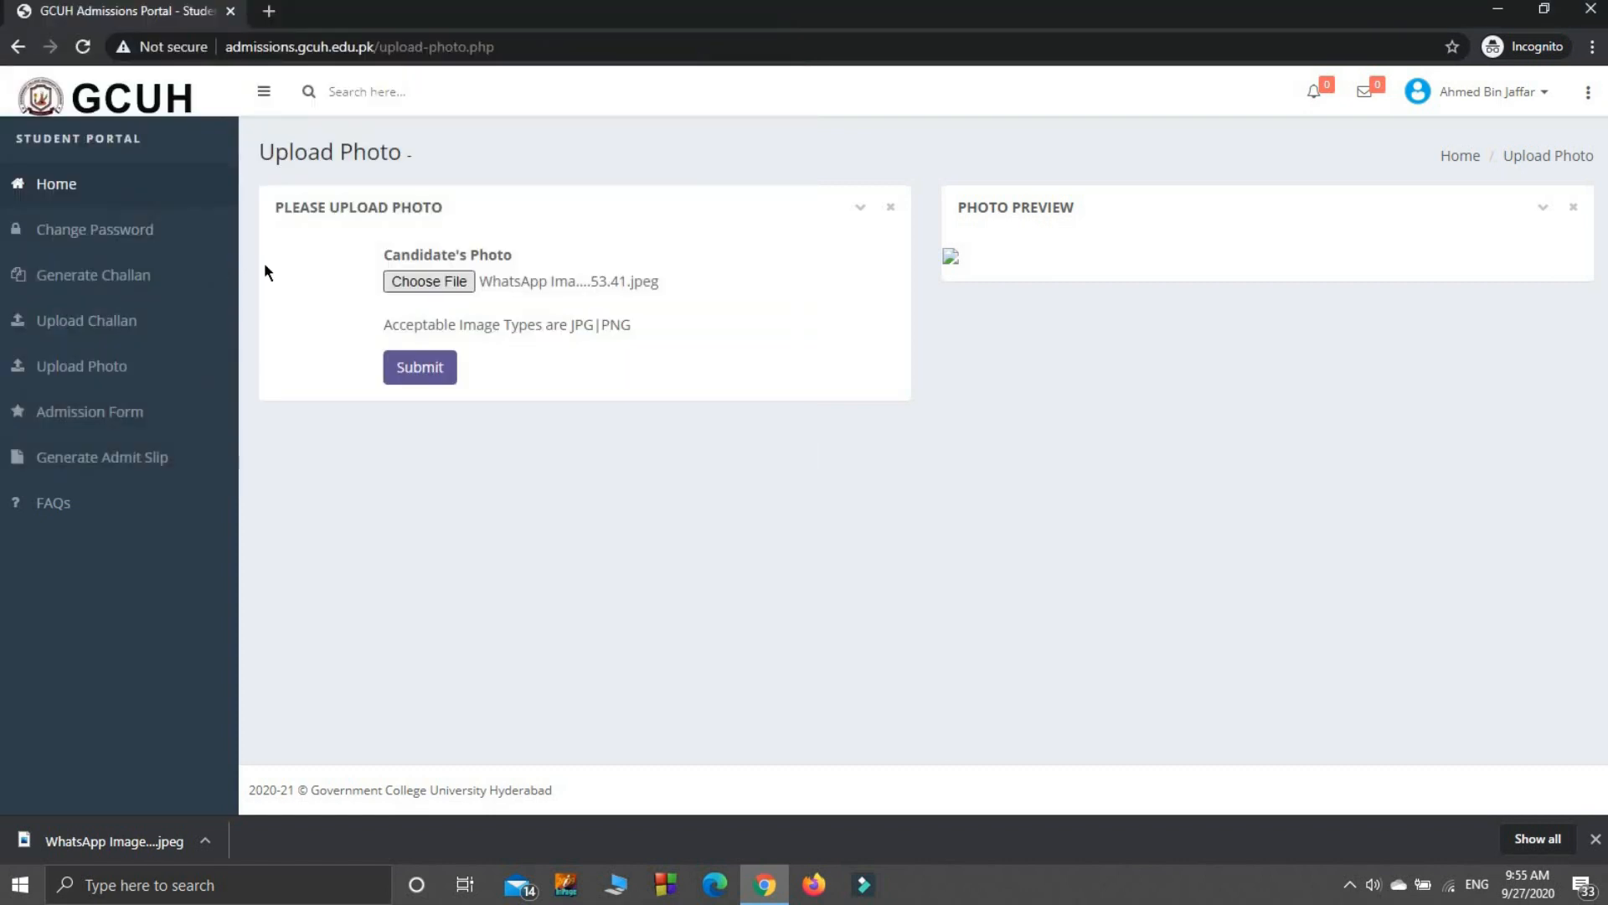
{"action": "left_click", "coordinate": [399, 382]}
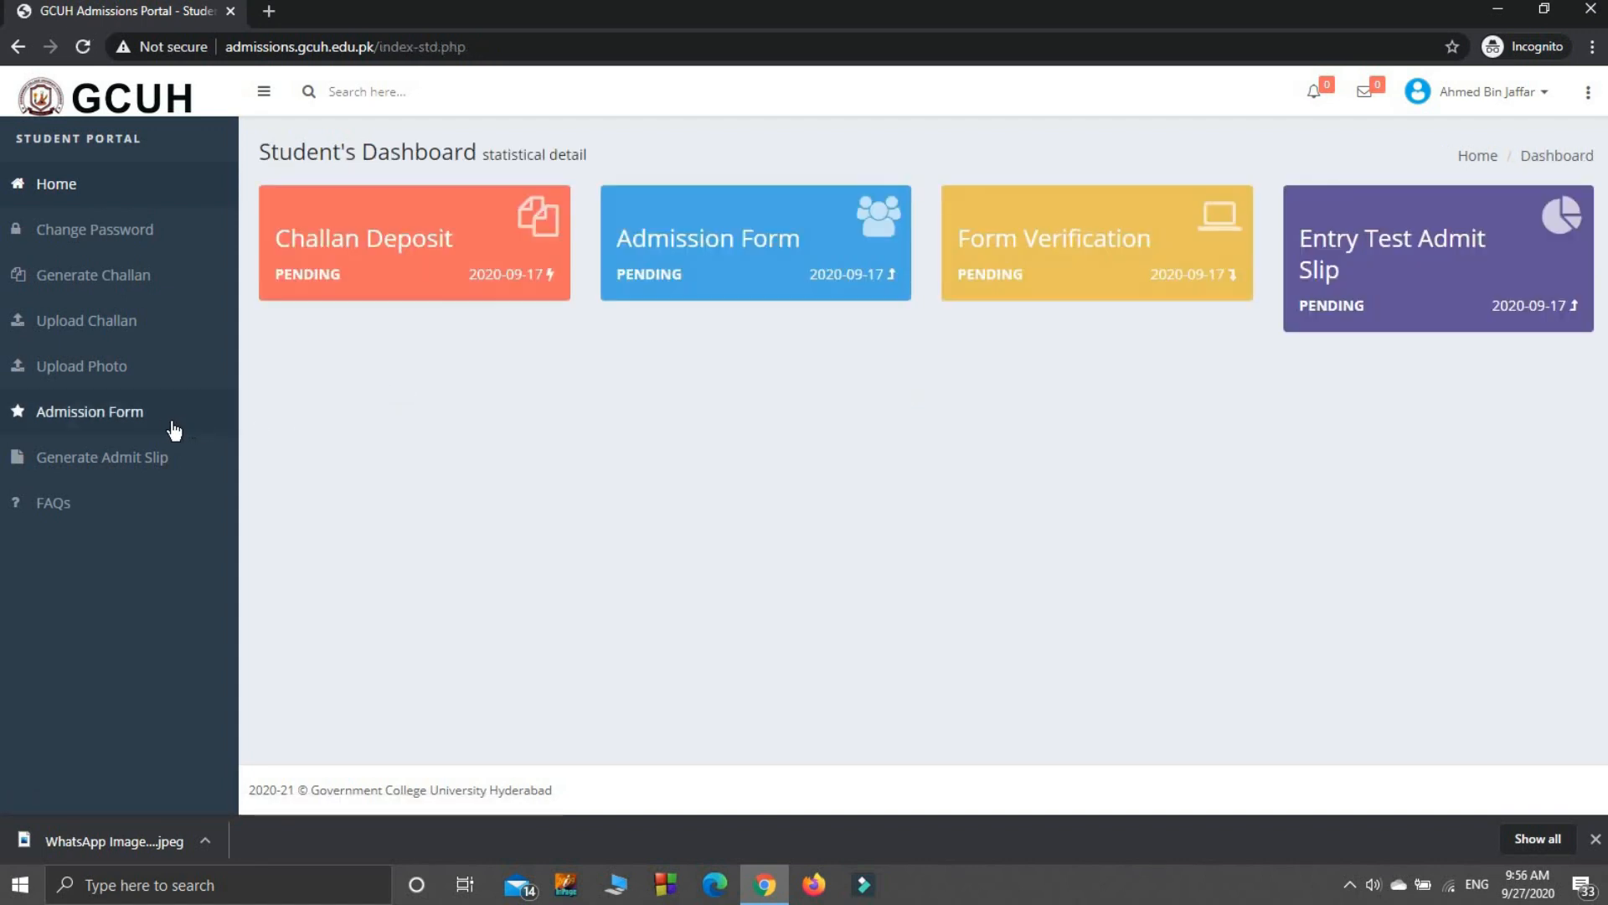
Step: Open the Admission Form and enter the guardian's name, surname and guardian CNIC
{"action": "left_click", "coordinate": [130, 429]}
{"action": "left_click_drag", "start_coordinate": [1603, 249], "coordinate": [1600, 314]}
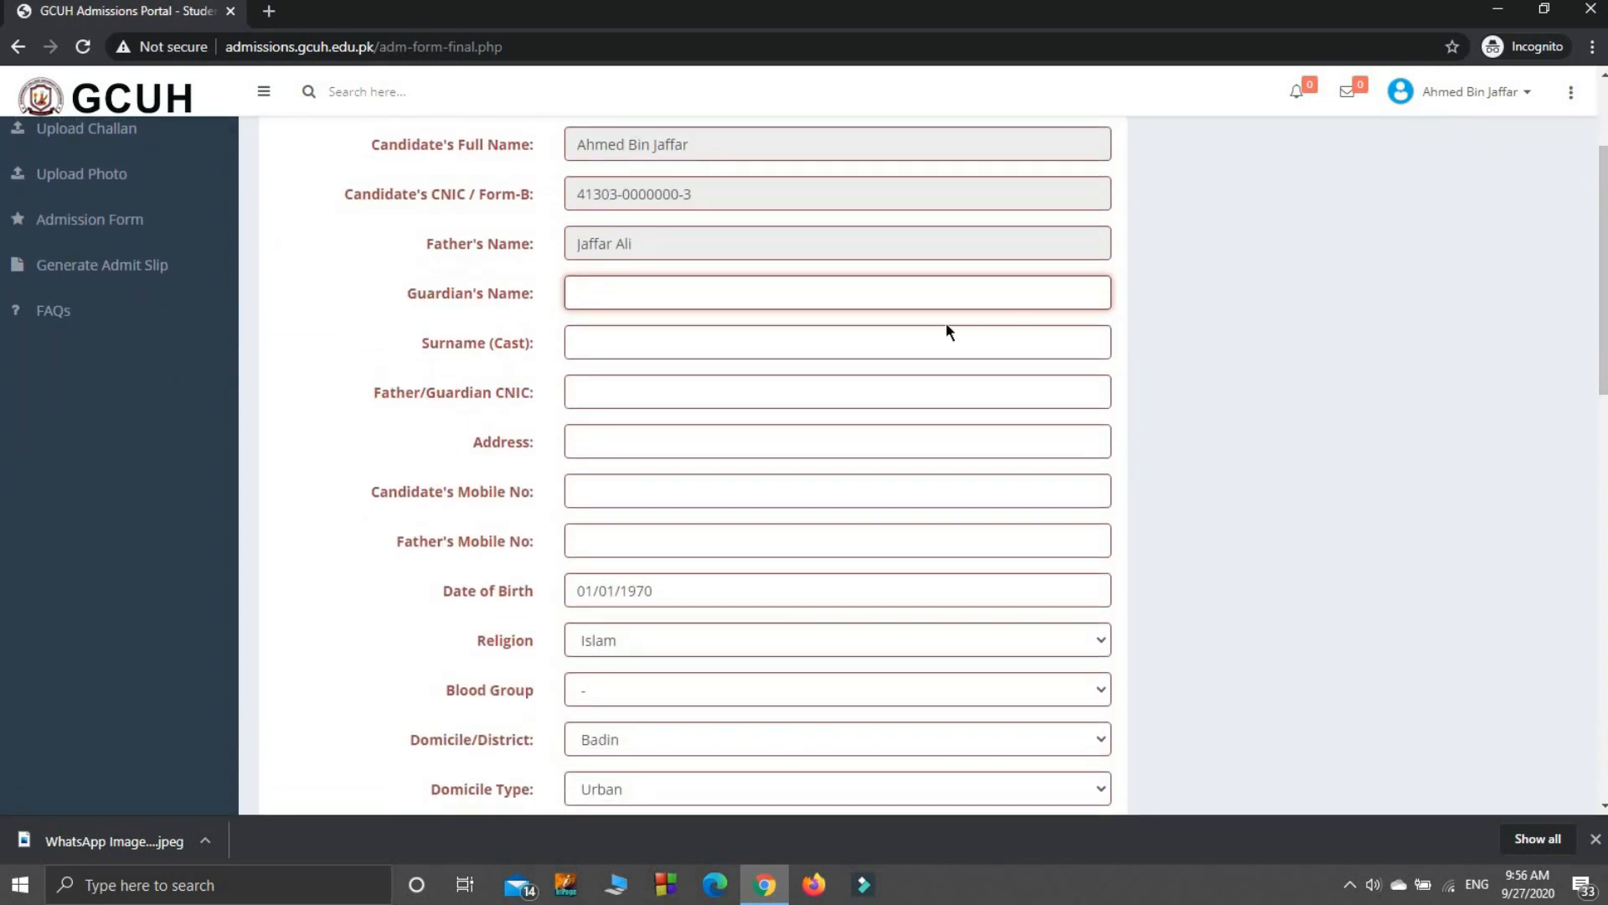
{"action": "key", "text": "Tab"}
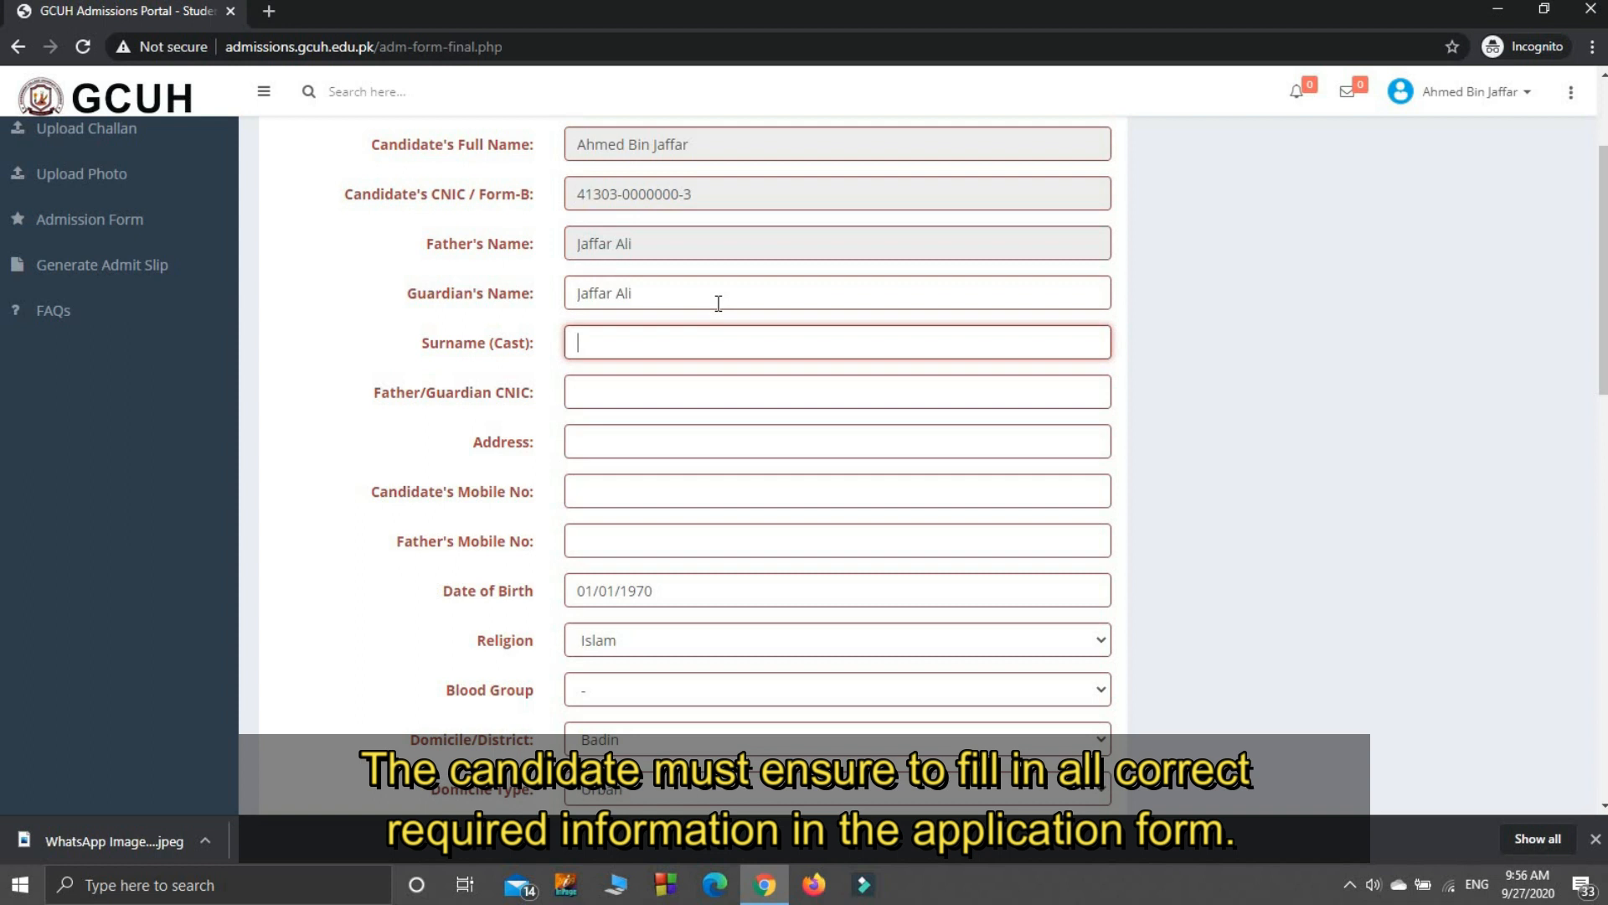
{"action": "type", "text": "Chohan Rajput"}
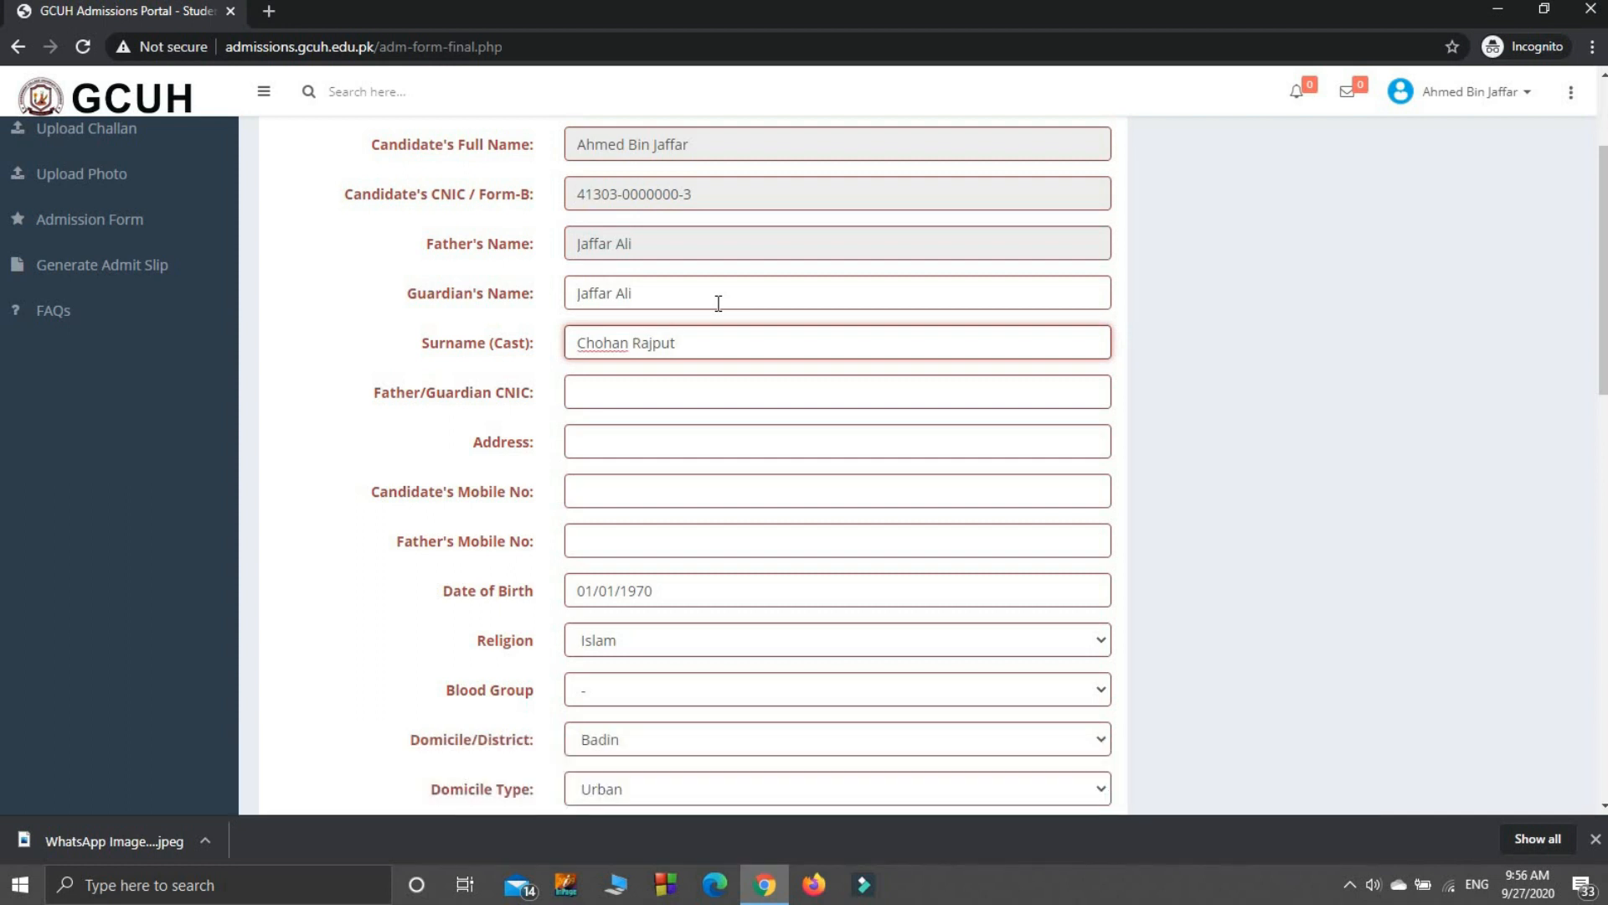
{"action": "key", "text": "Tab"}
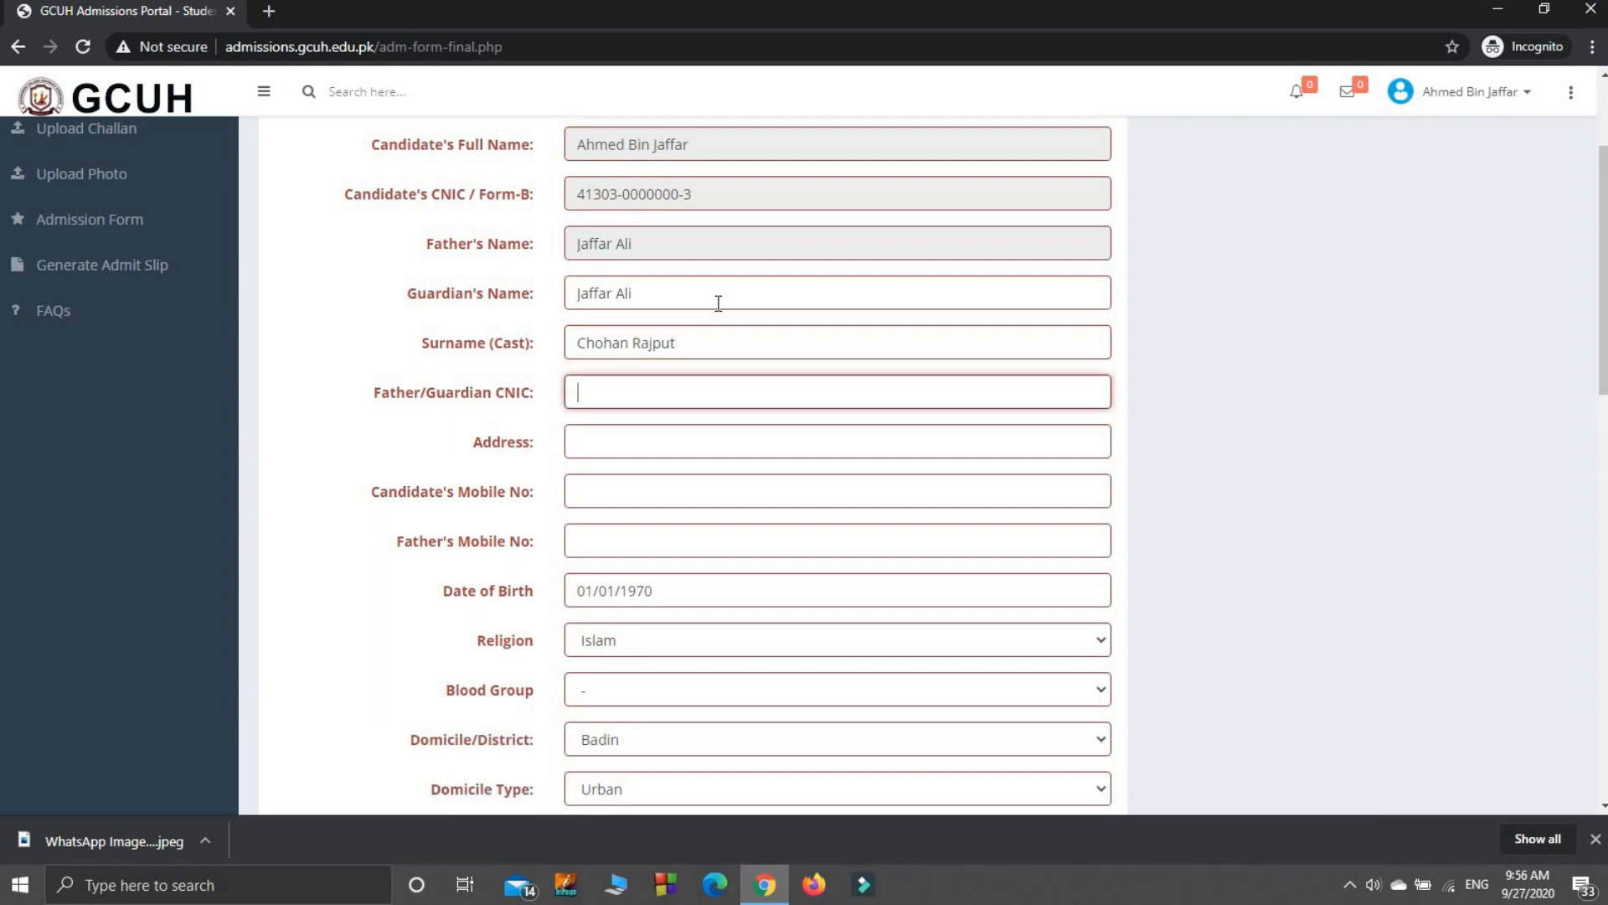
Step: Enter the home address, the candidate's mobile number and the father's mobile number
{"action": "key", "text": "Tab"}
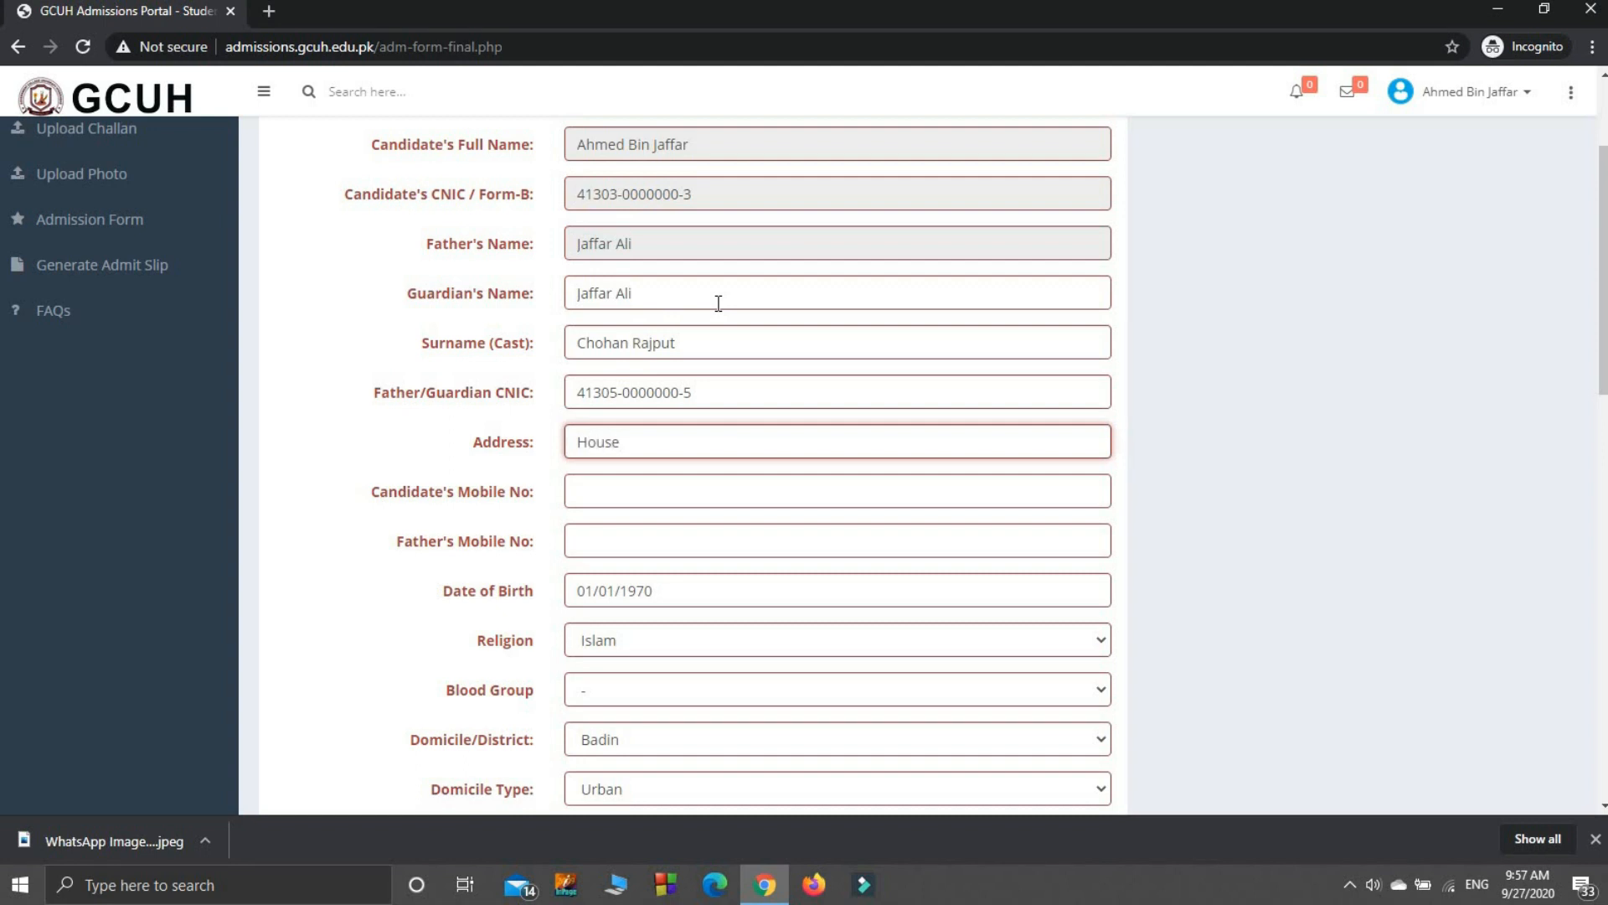
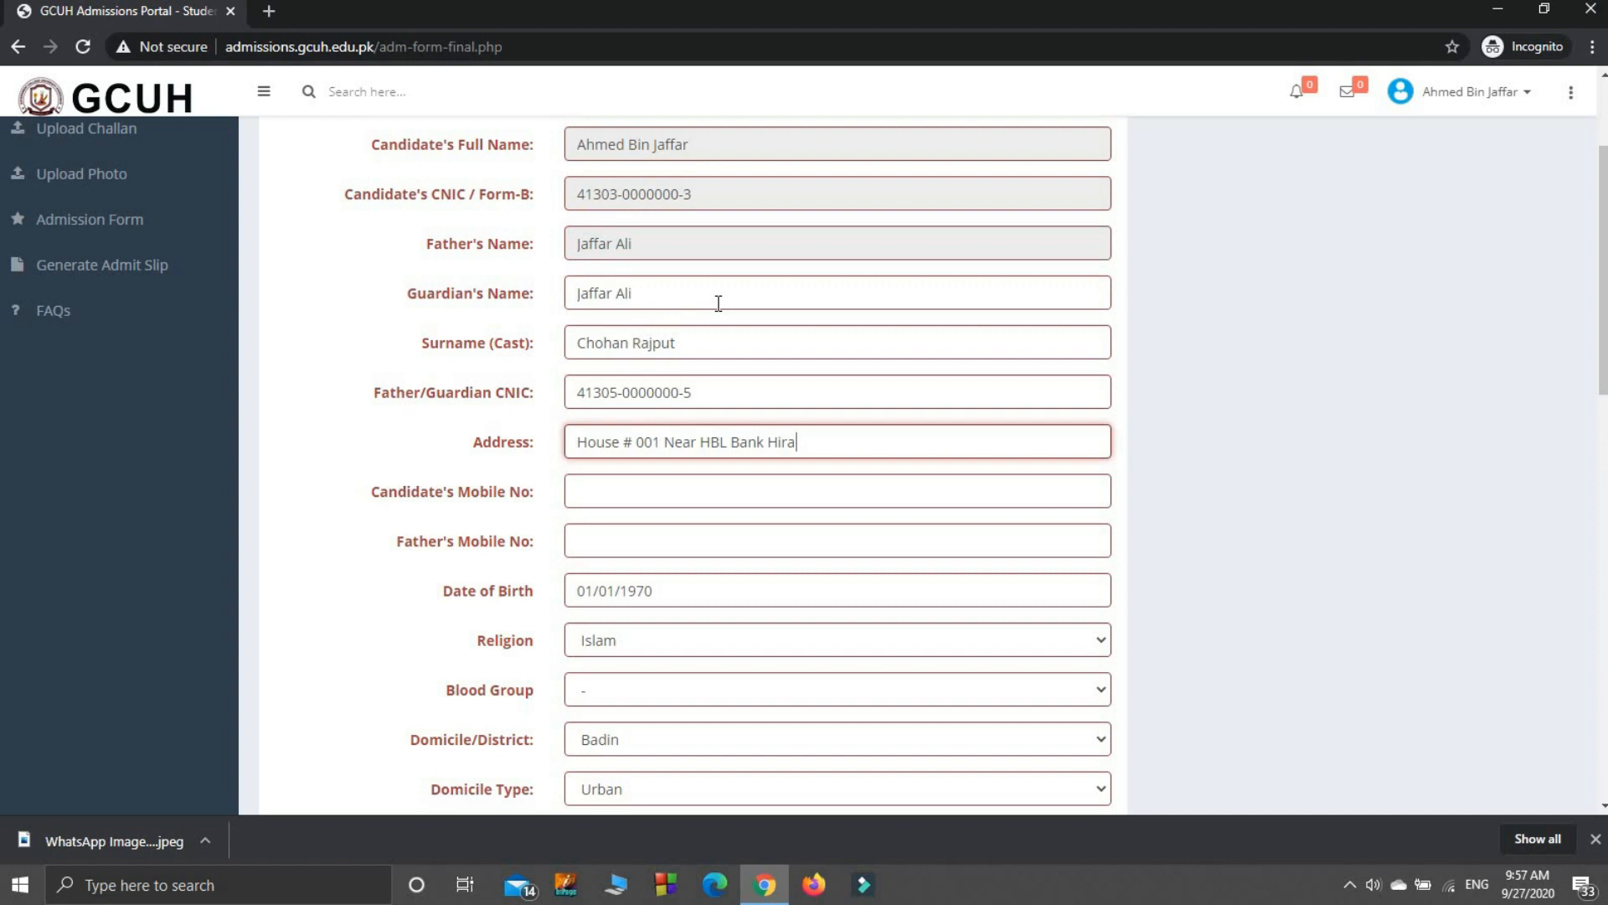
{"action": "key", "text": "Tab"}
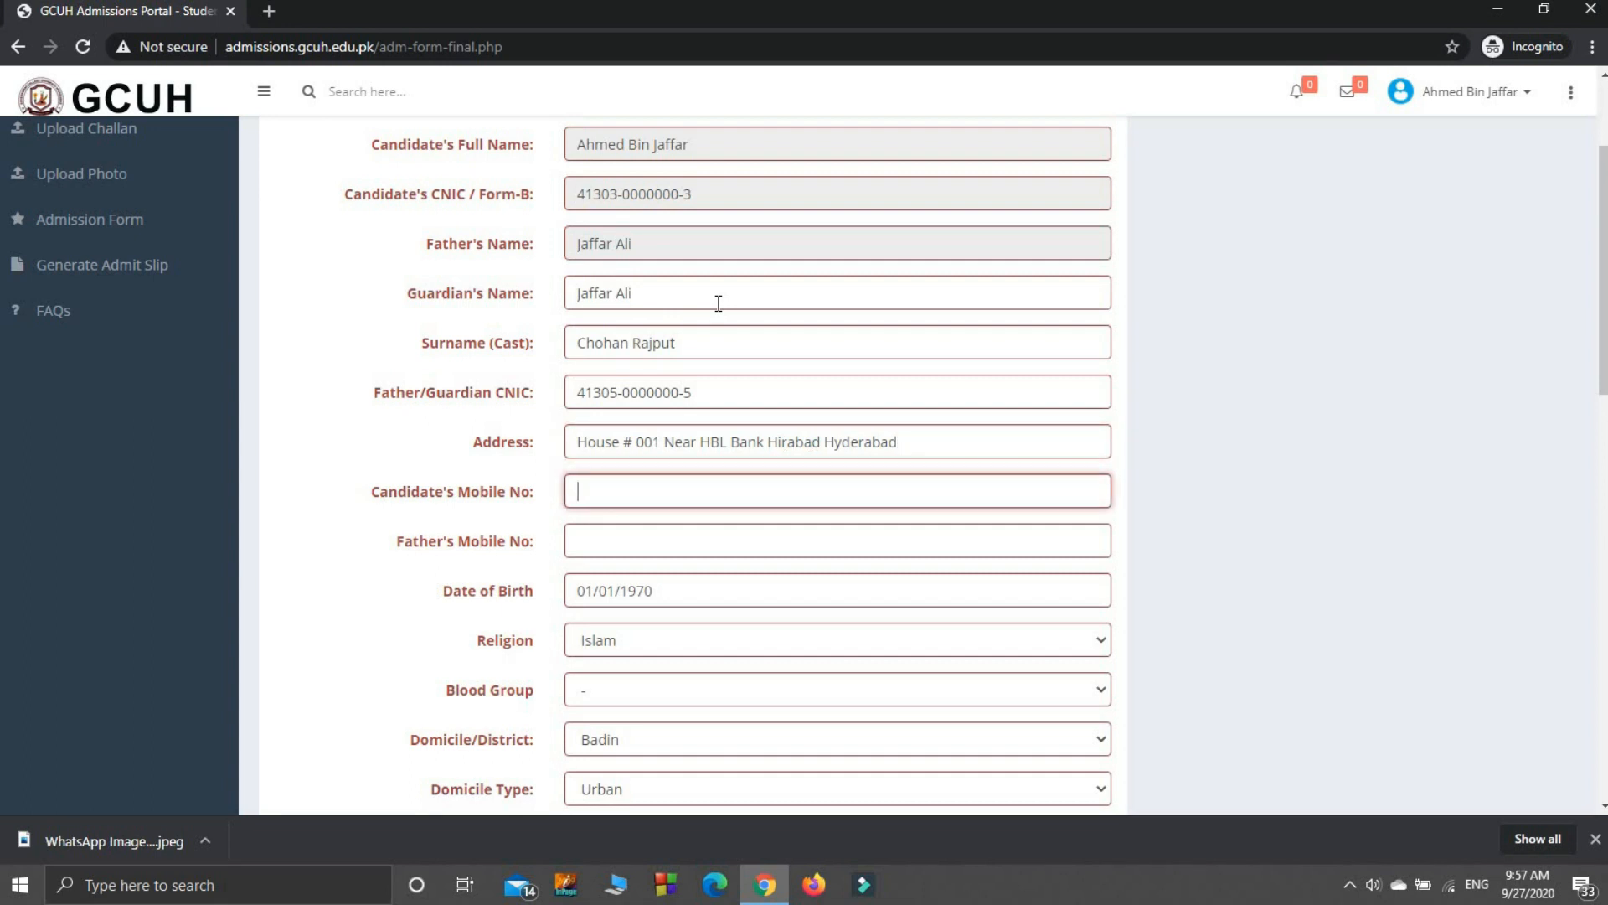
{"action": "left_click", "coordinate": [668, 539]}
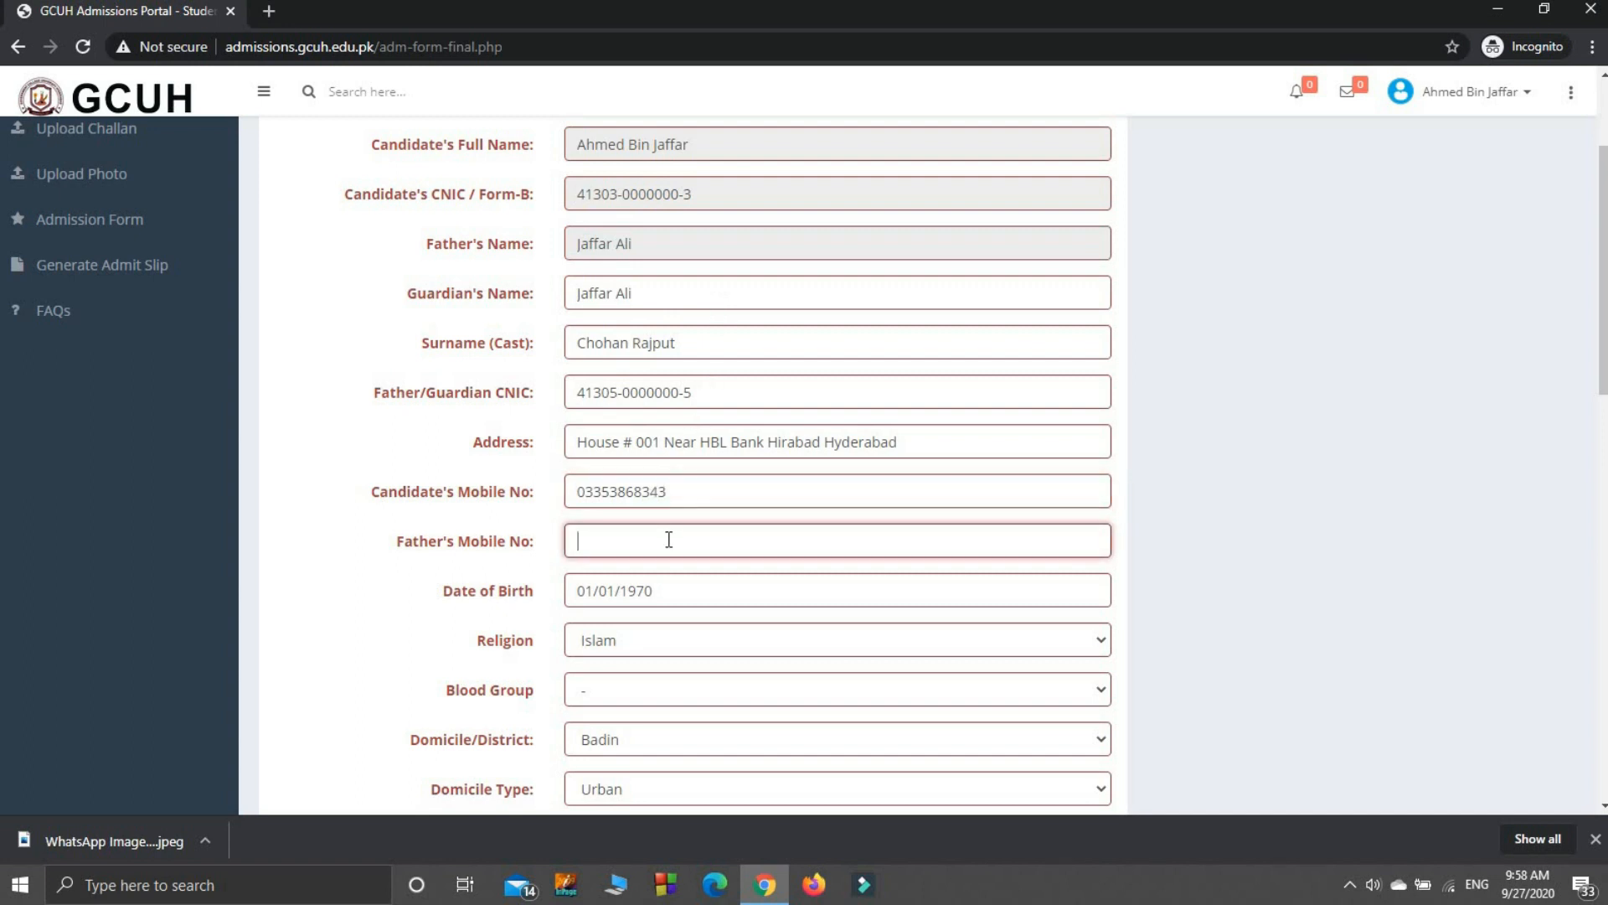
Step: Set the Date of Birth to 01/01/2000 through the datepicker's year and month views
{"action": "left_click", "coordinate": [666, 586]}
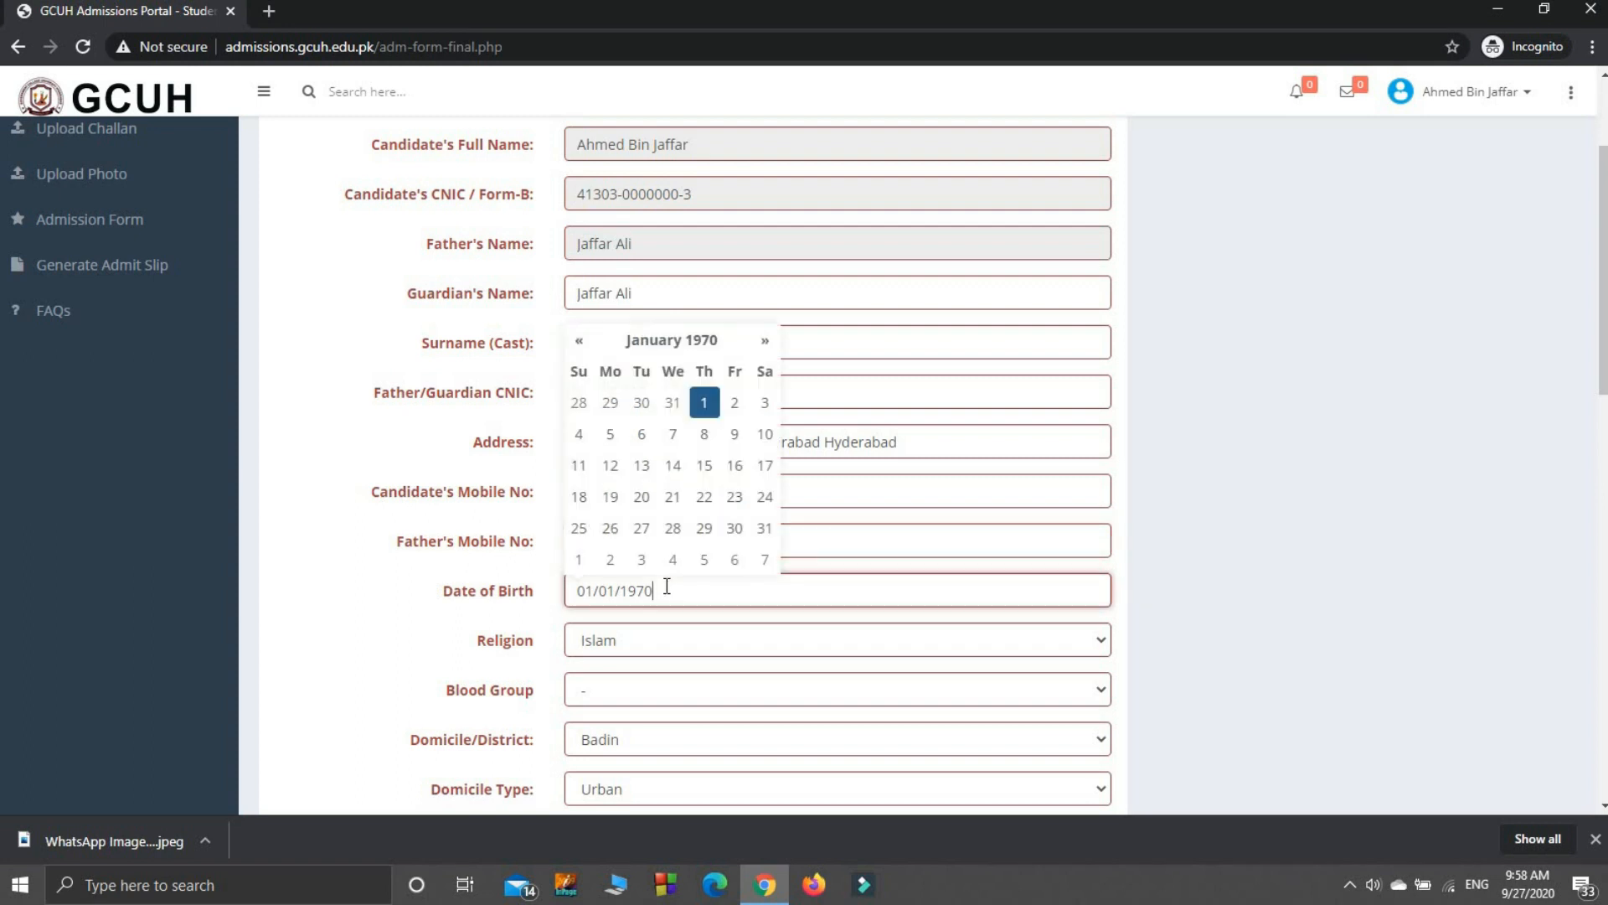
{"action": "left_click", "coordinate": [673, 470]}
{"action": "left_click", "coordinate": [593, 589]}
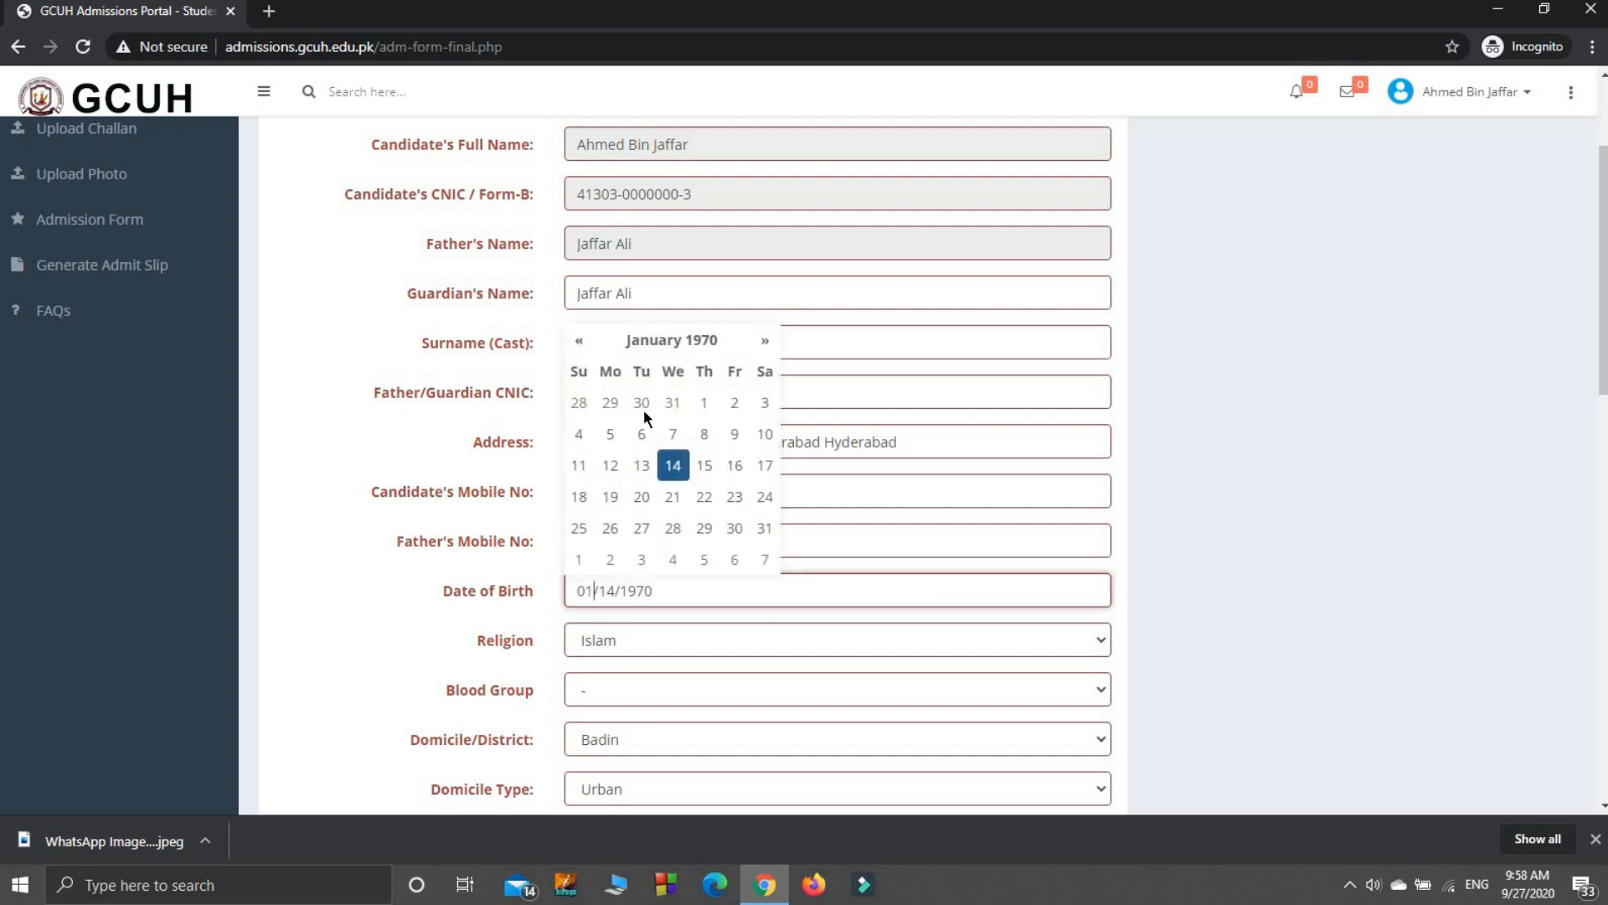
{"action": "left_click", "coordinate": [675, 340]}
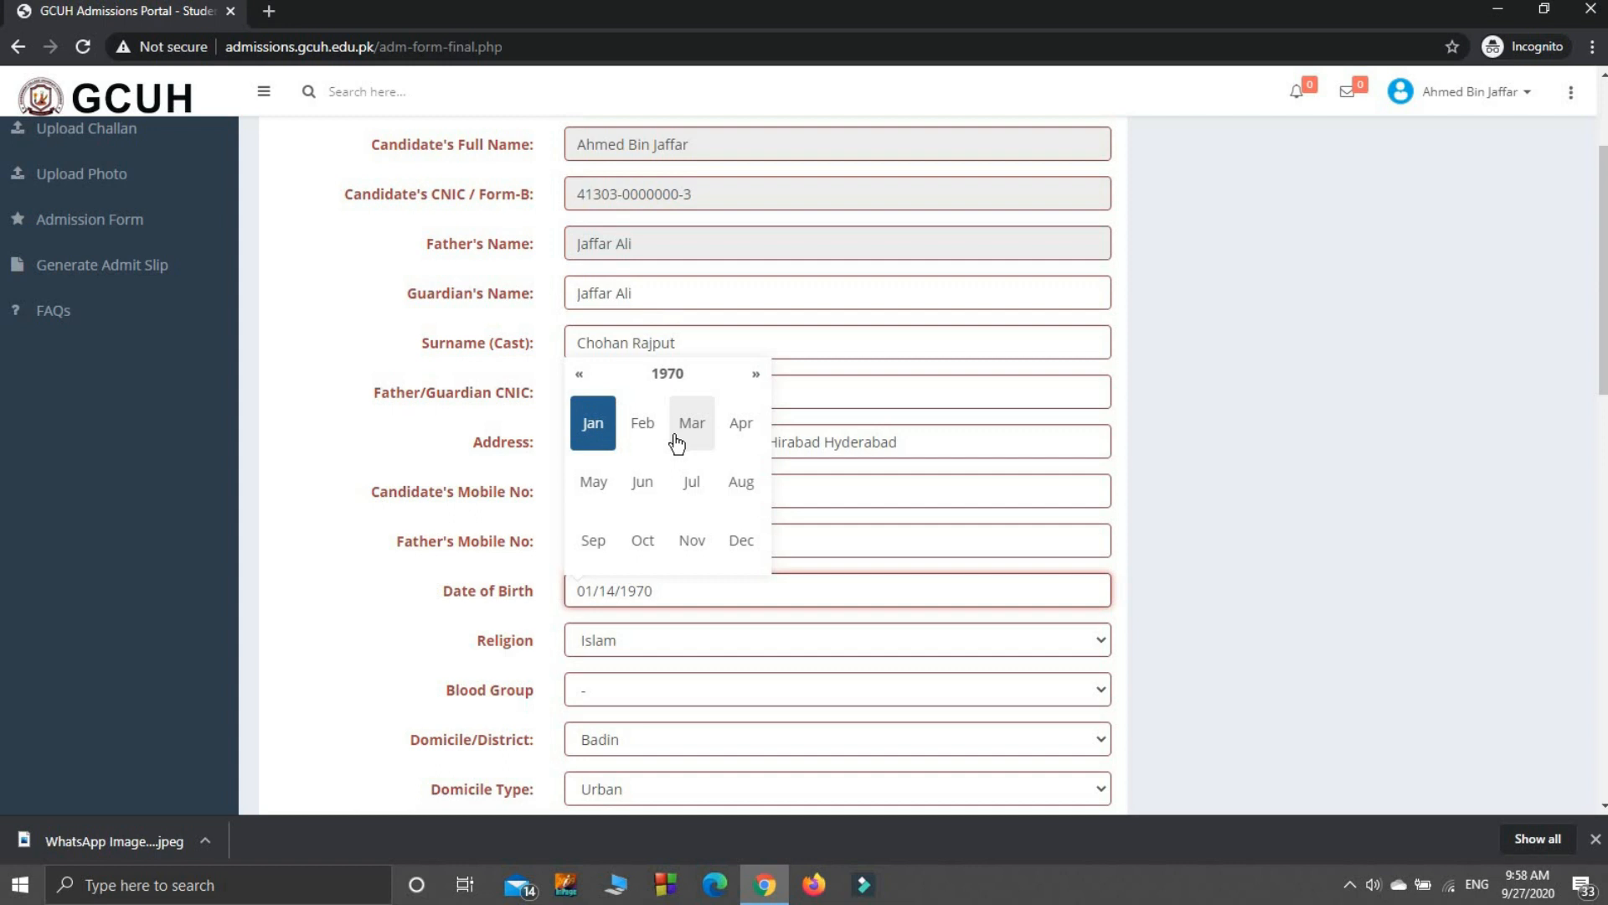
{"action": "left_click", "coordinate": [593, 423]}
{"action": "left_click", "coordinate": [677, 341]}
{"action": "left_click", "coordinate": [666, 372]}
{"action": "left_click", "coordinate": [664, 374]}
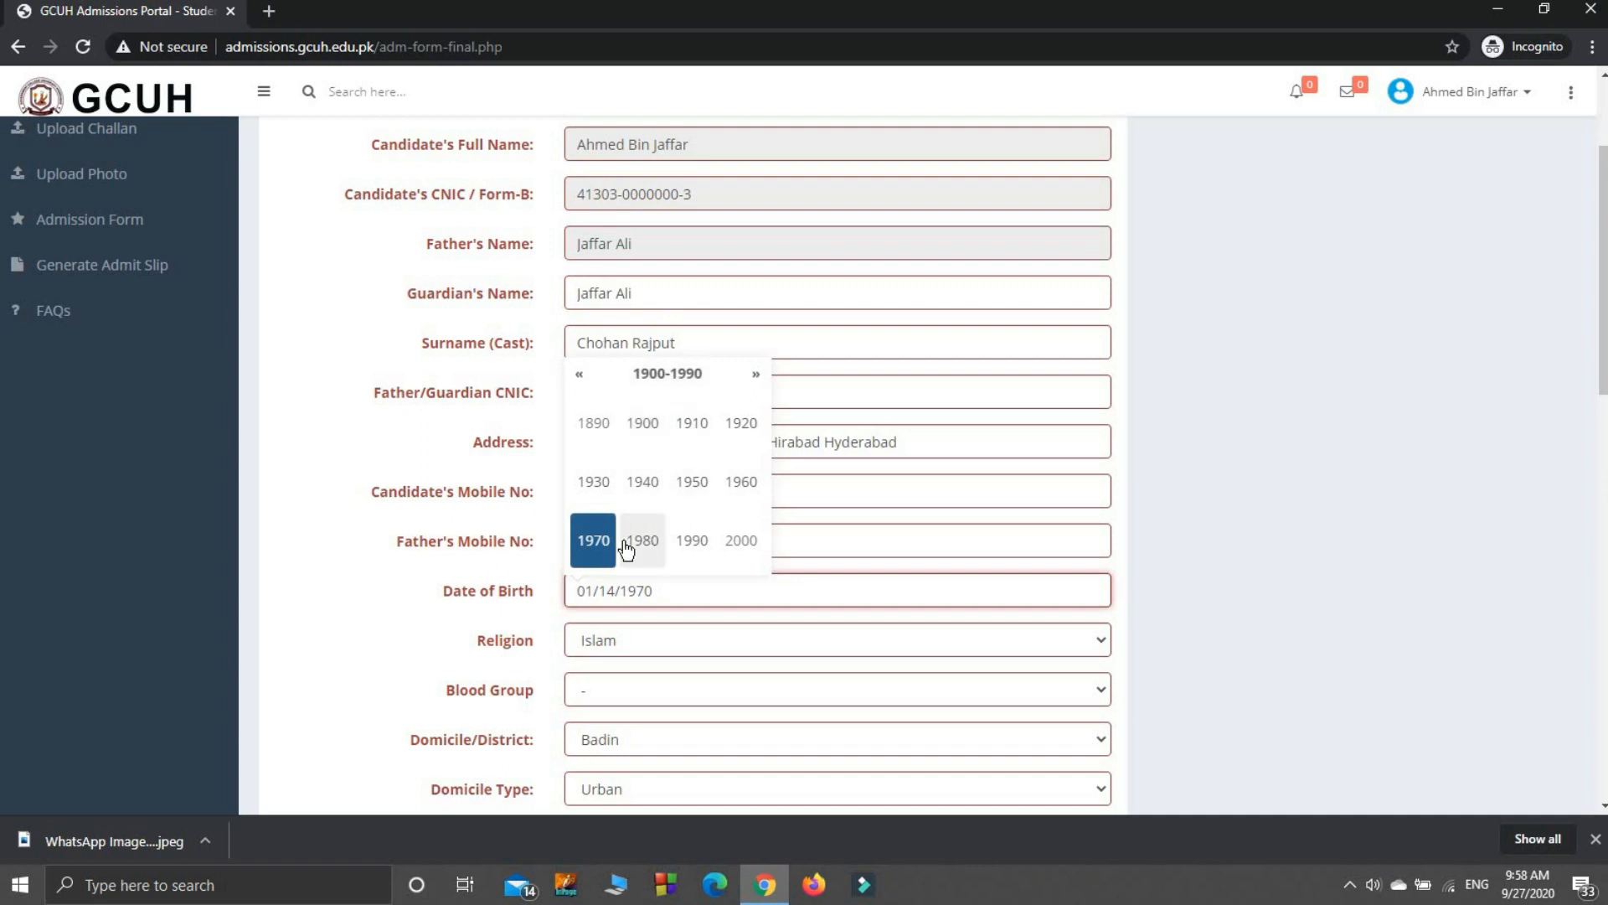
{"action": "left_click", "coordinate": [731, 546]}
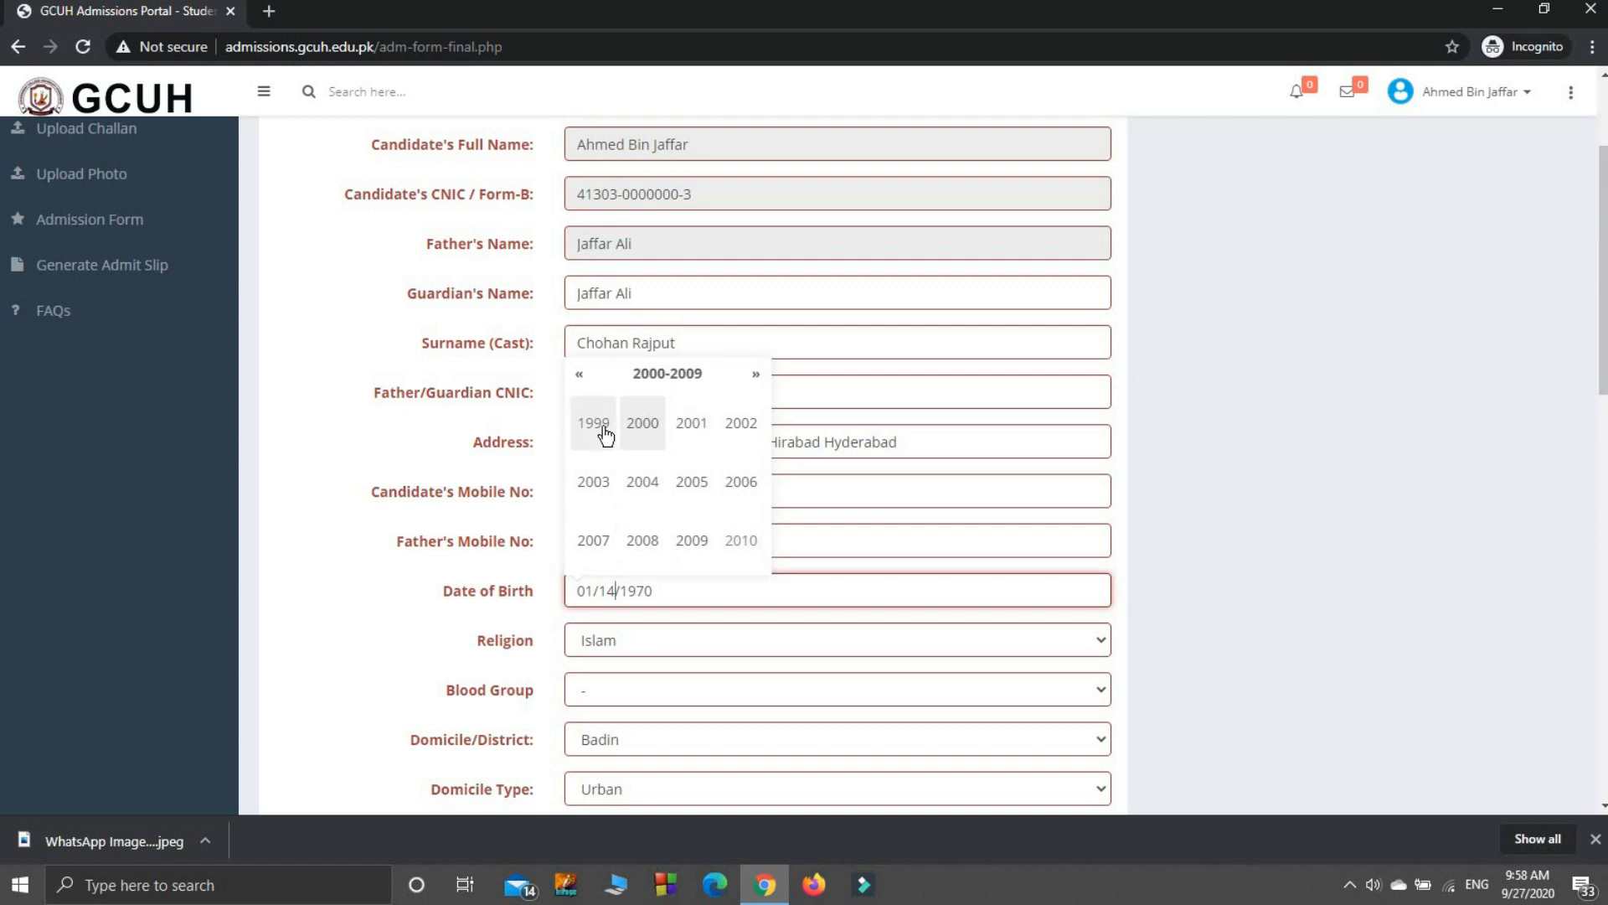
{"action": "left_click", "coordinate": [636, 427]}
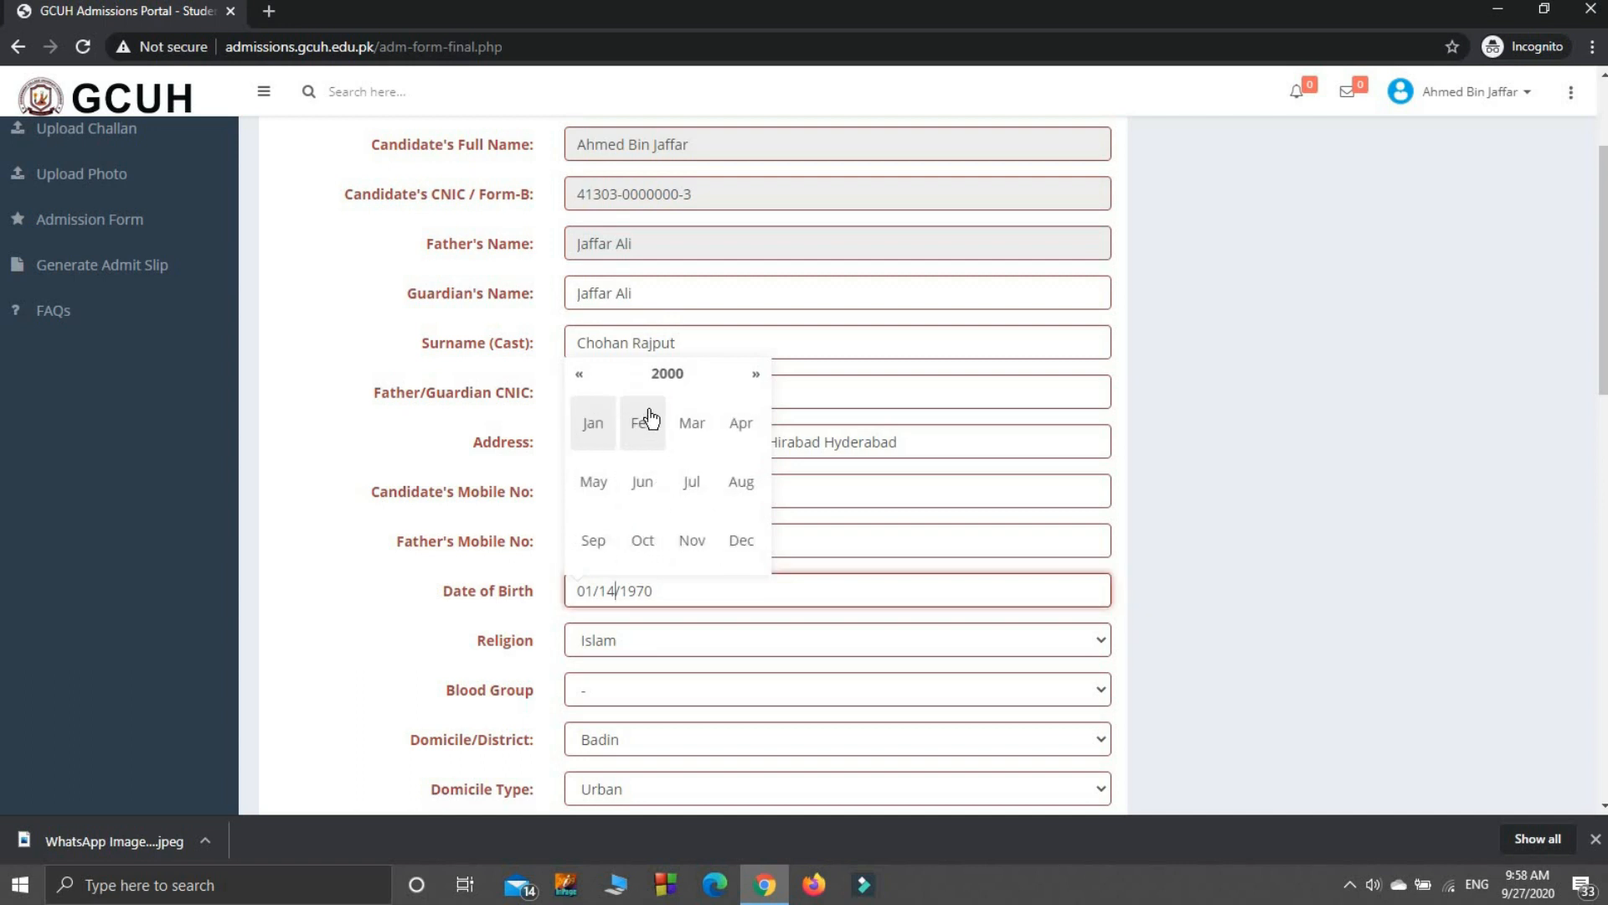
{"action": "left_click", "coordinate": [587, 430]}
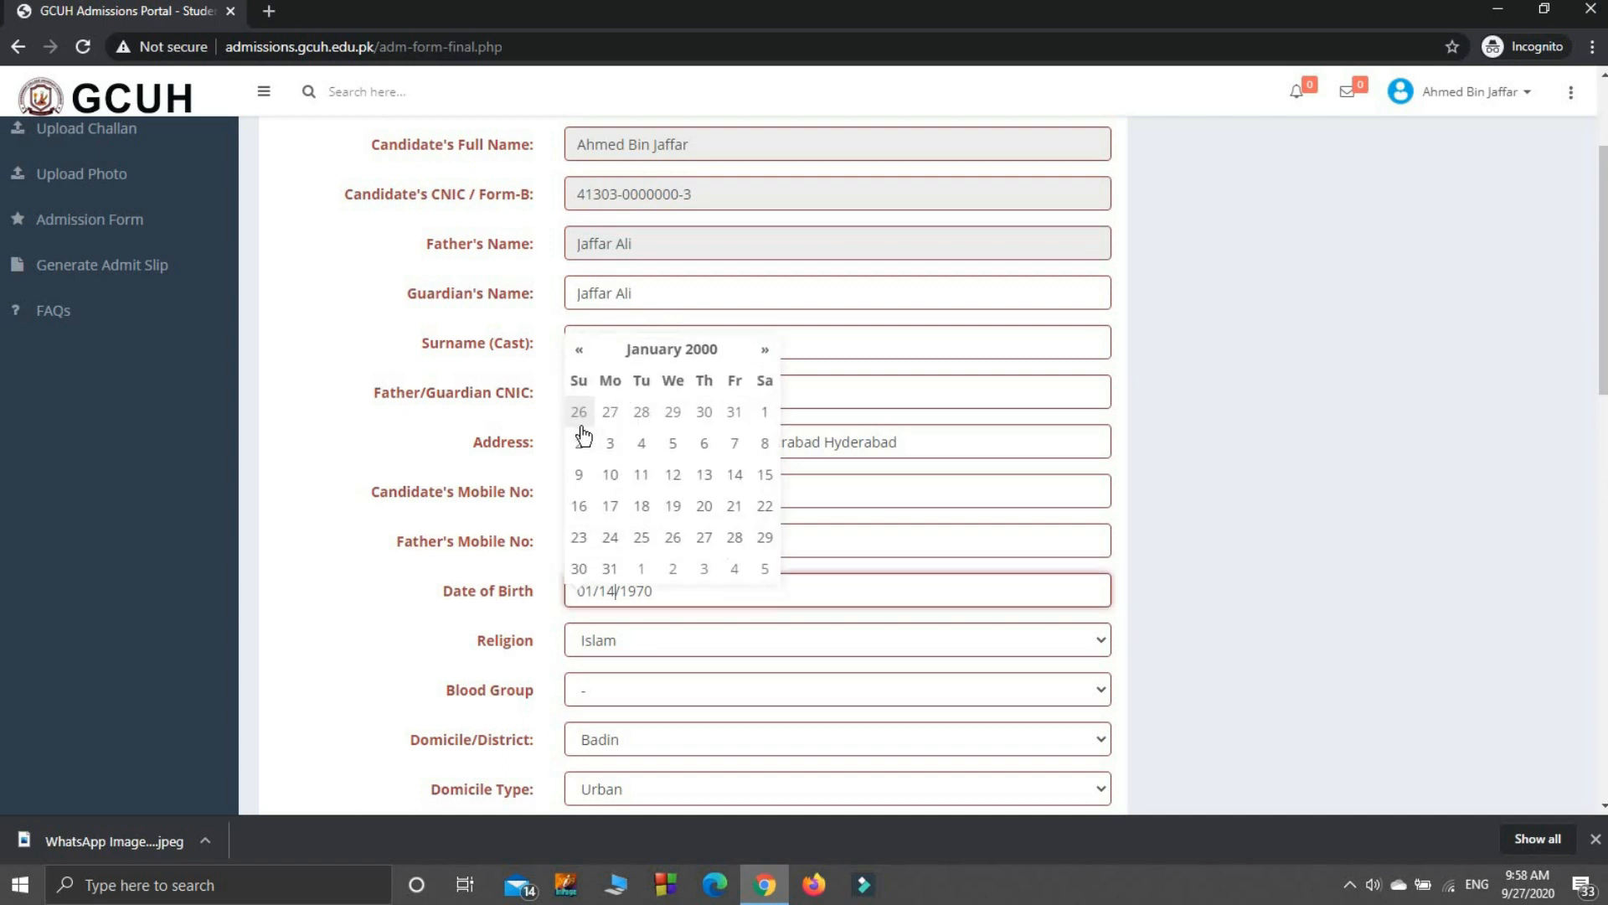
{"action": "left_click", "coordinate": [764, 402]}
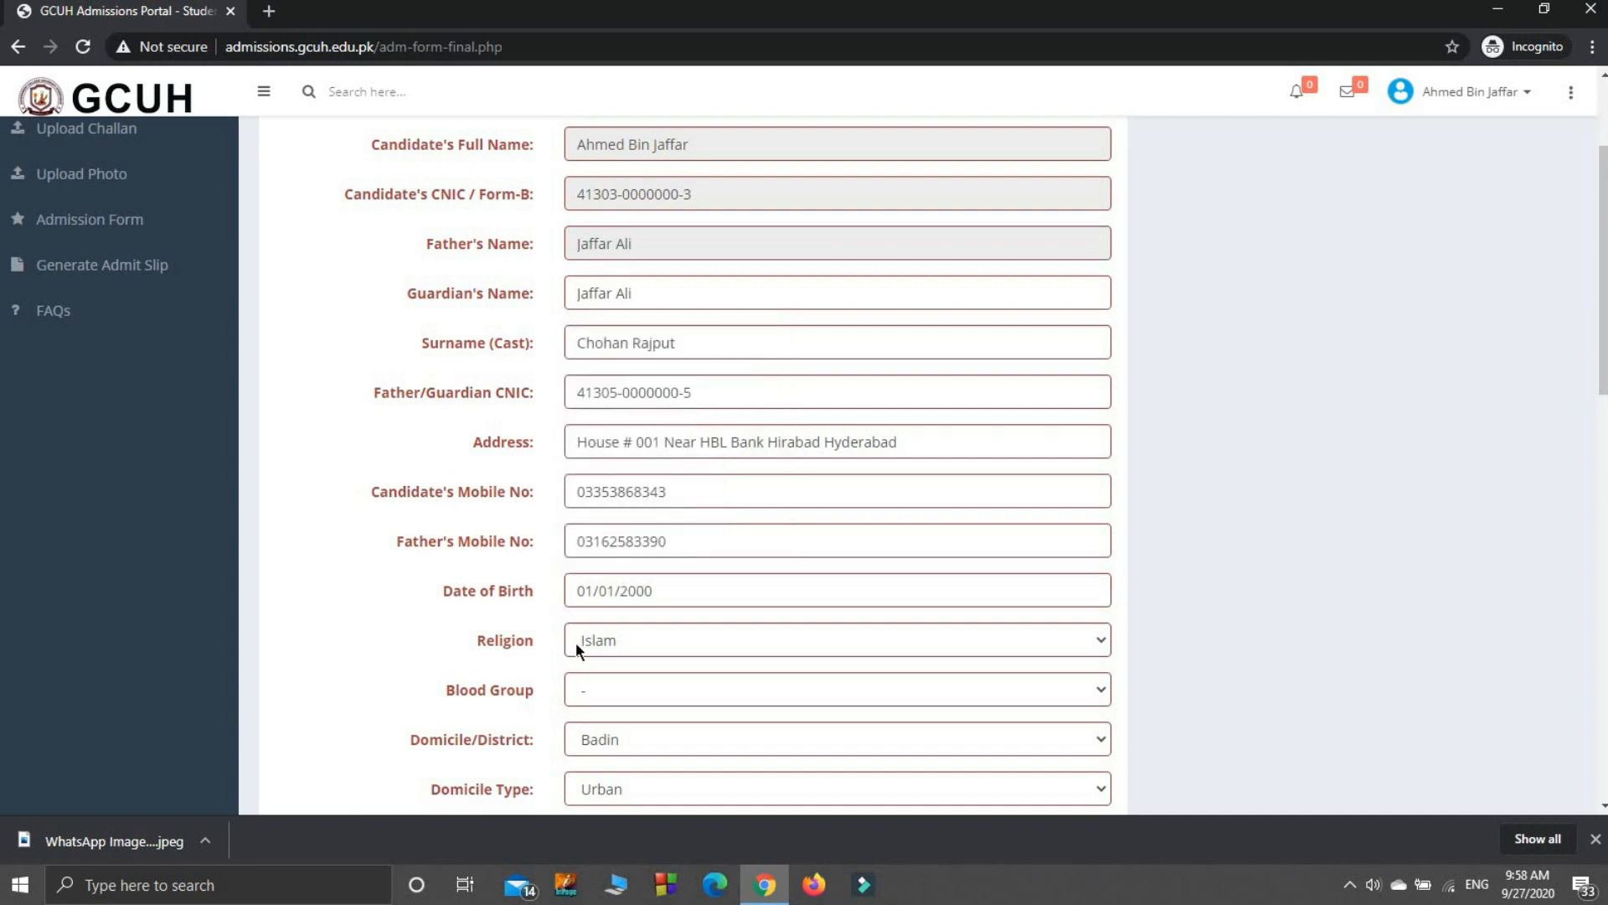
Step: Keep Religion as Islam, set Blood Group to B +ve and Domicile/District to Hyderabad
{"action": "left_click", "coordinate": [618, 640]}
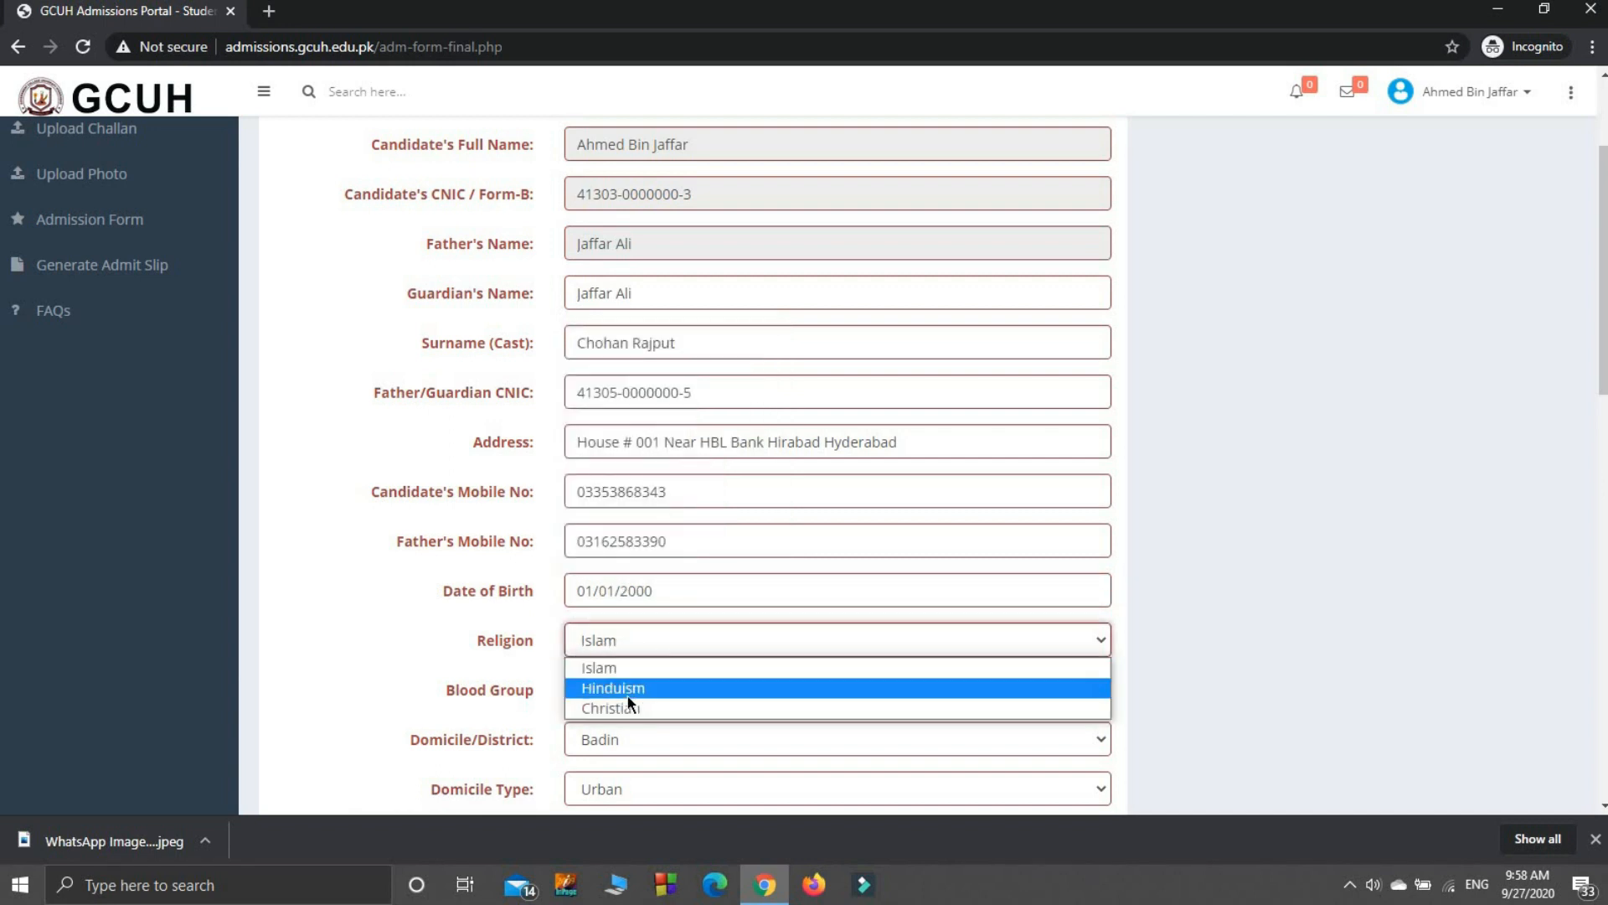
{"action": "left_click", "coordinate": [642, 662]}
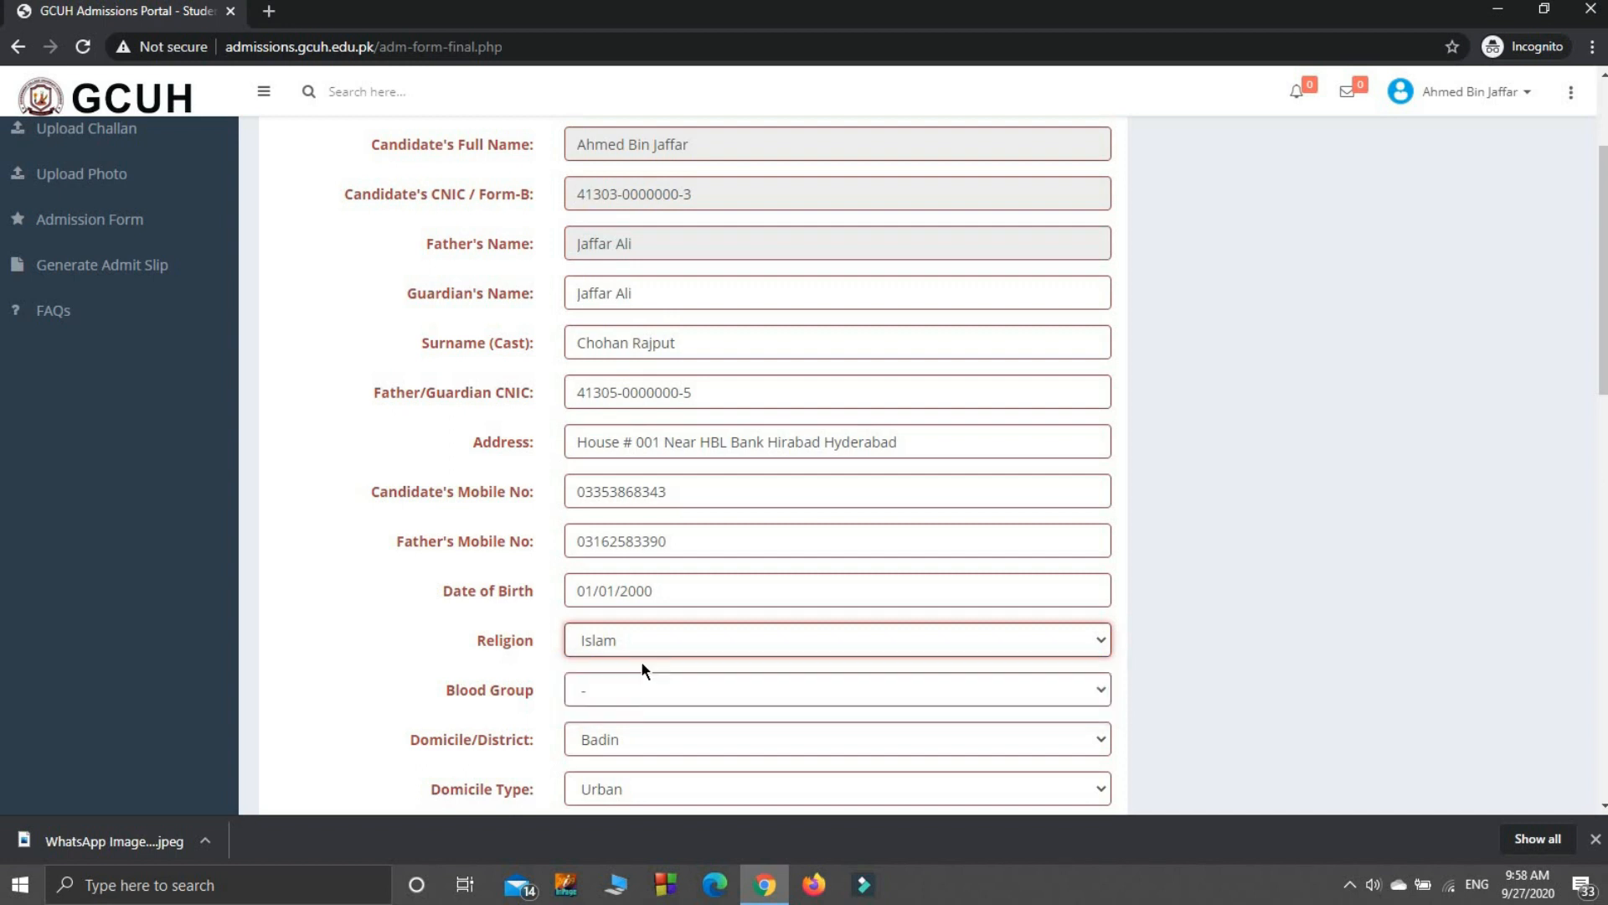
{"action": "left_click", "coordinate": [698, 695]}
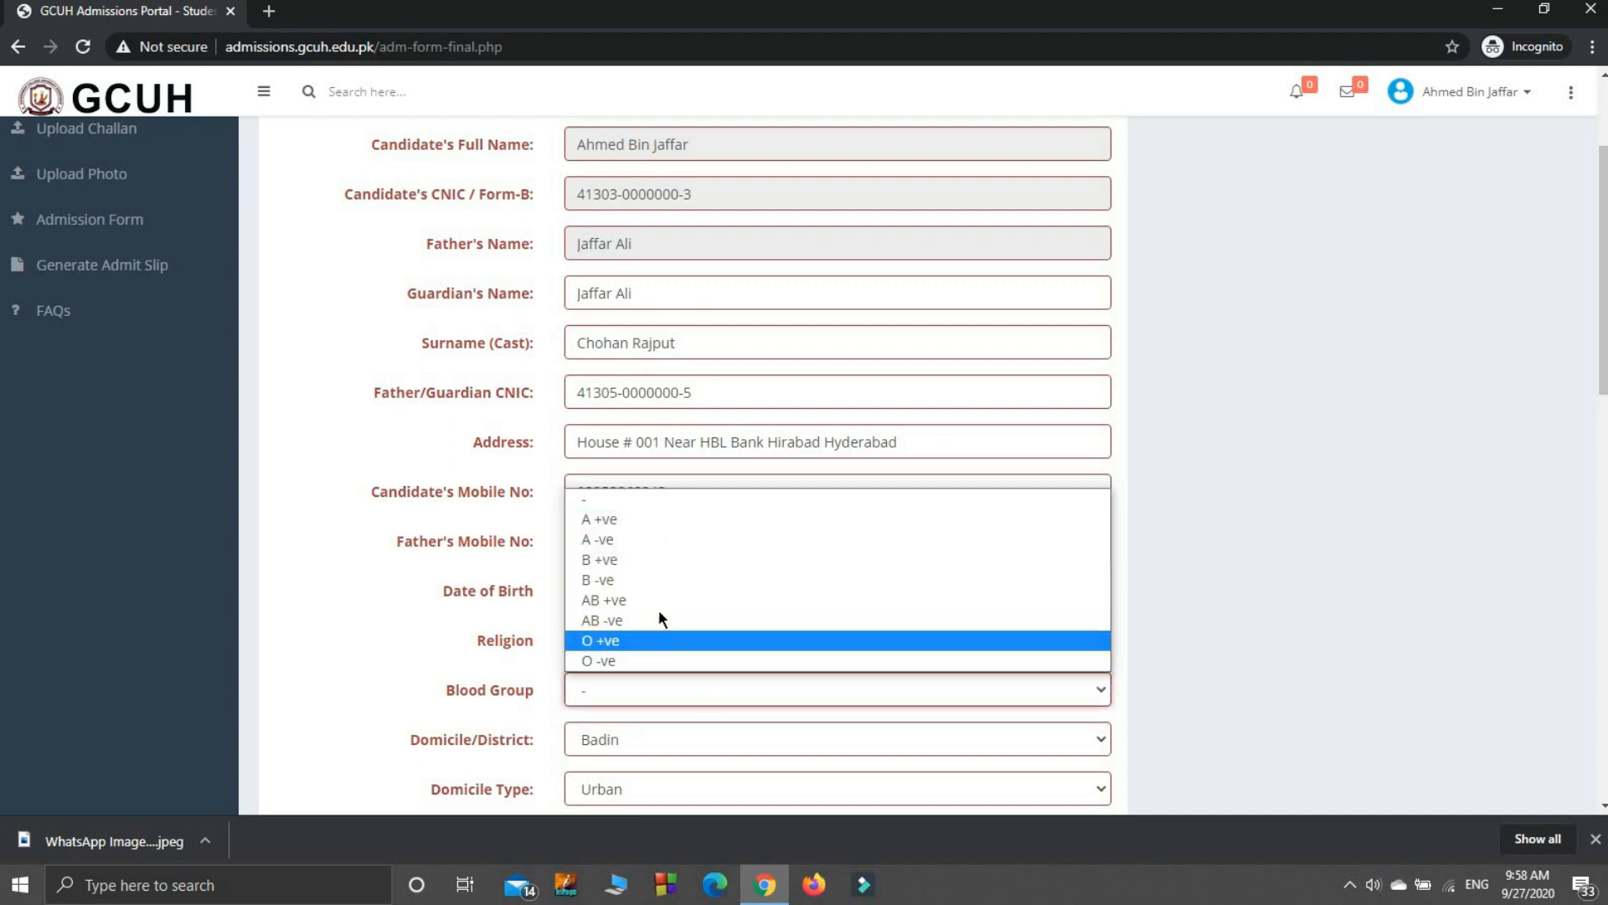
{"action": "left_click", "coordinate": [648, 560]}
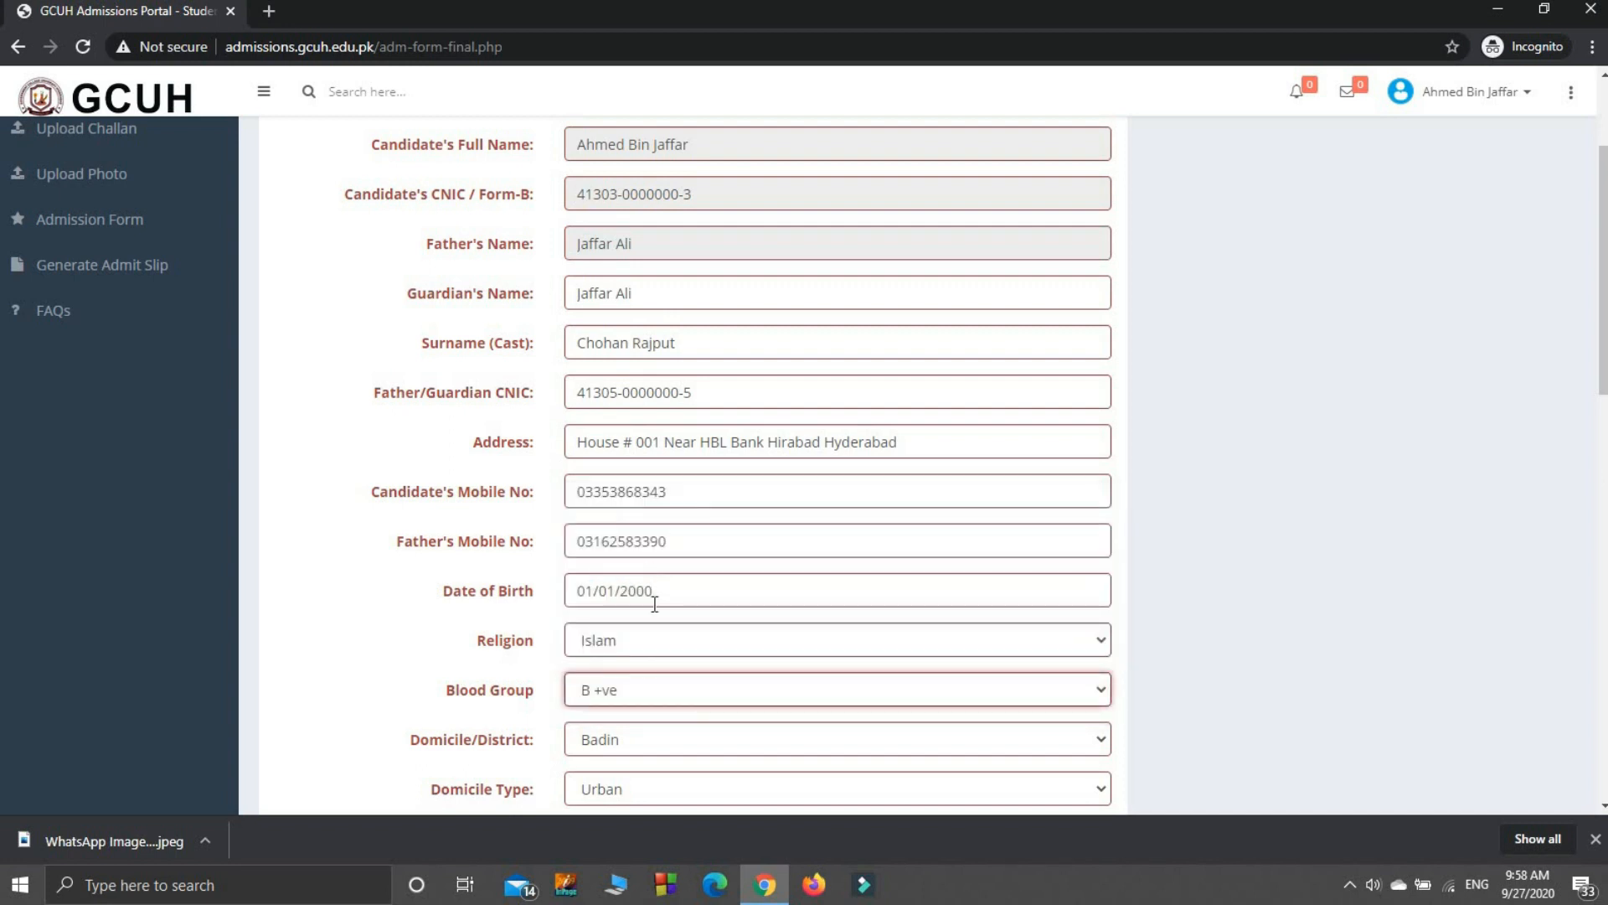
{"action": "left_click", "coordinate": [791, 741]}
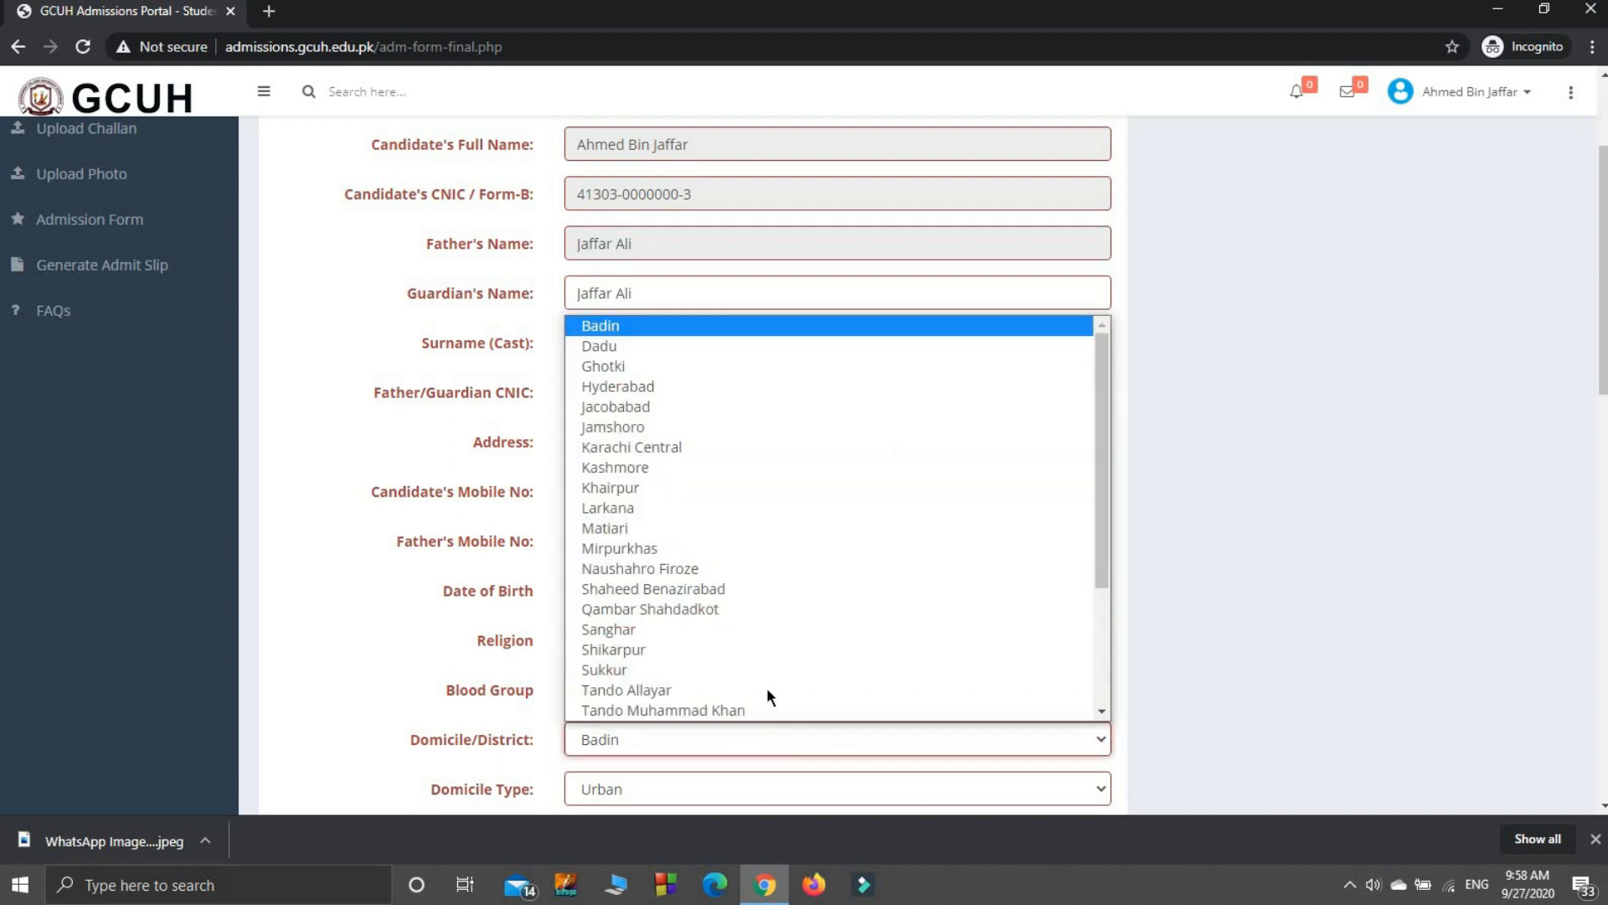
{"action": "scroll", "coordinate": [766, 687], "scroll_direction": "down", "scroll_amount": 1}
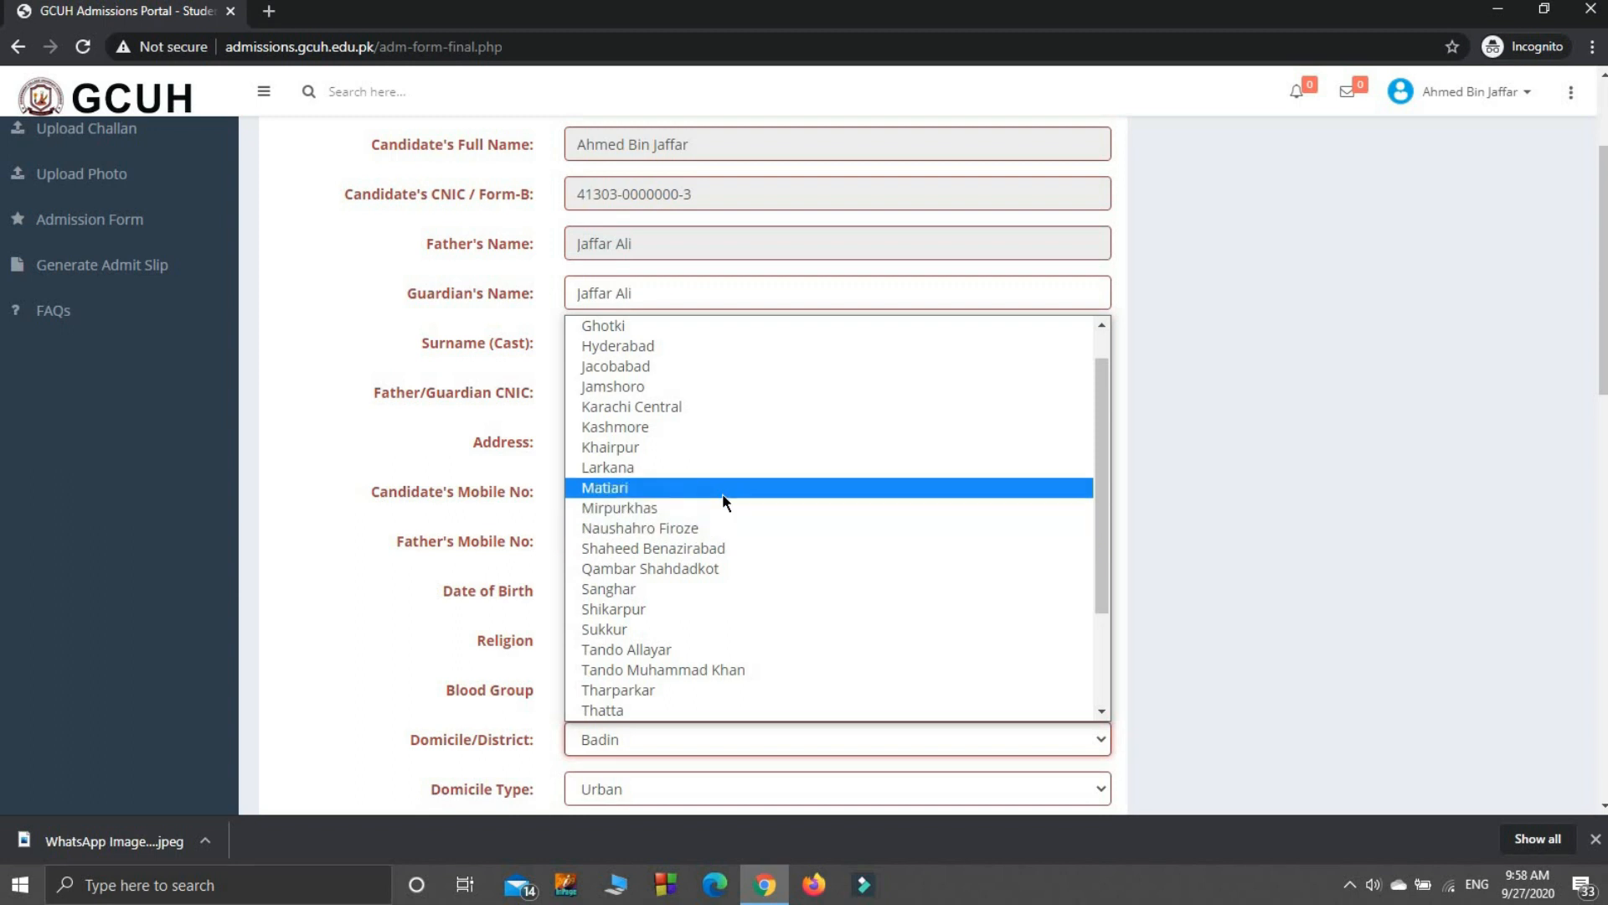
{"action": "left_click", "coordinate": [697, 350]}
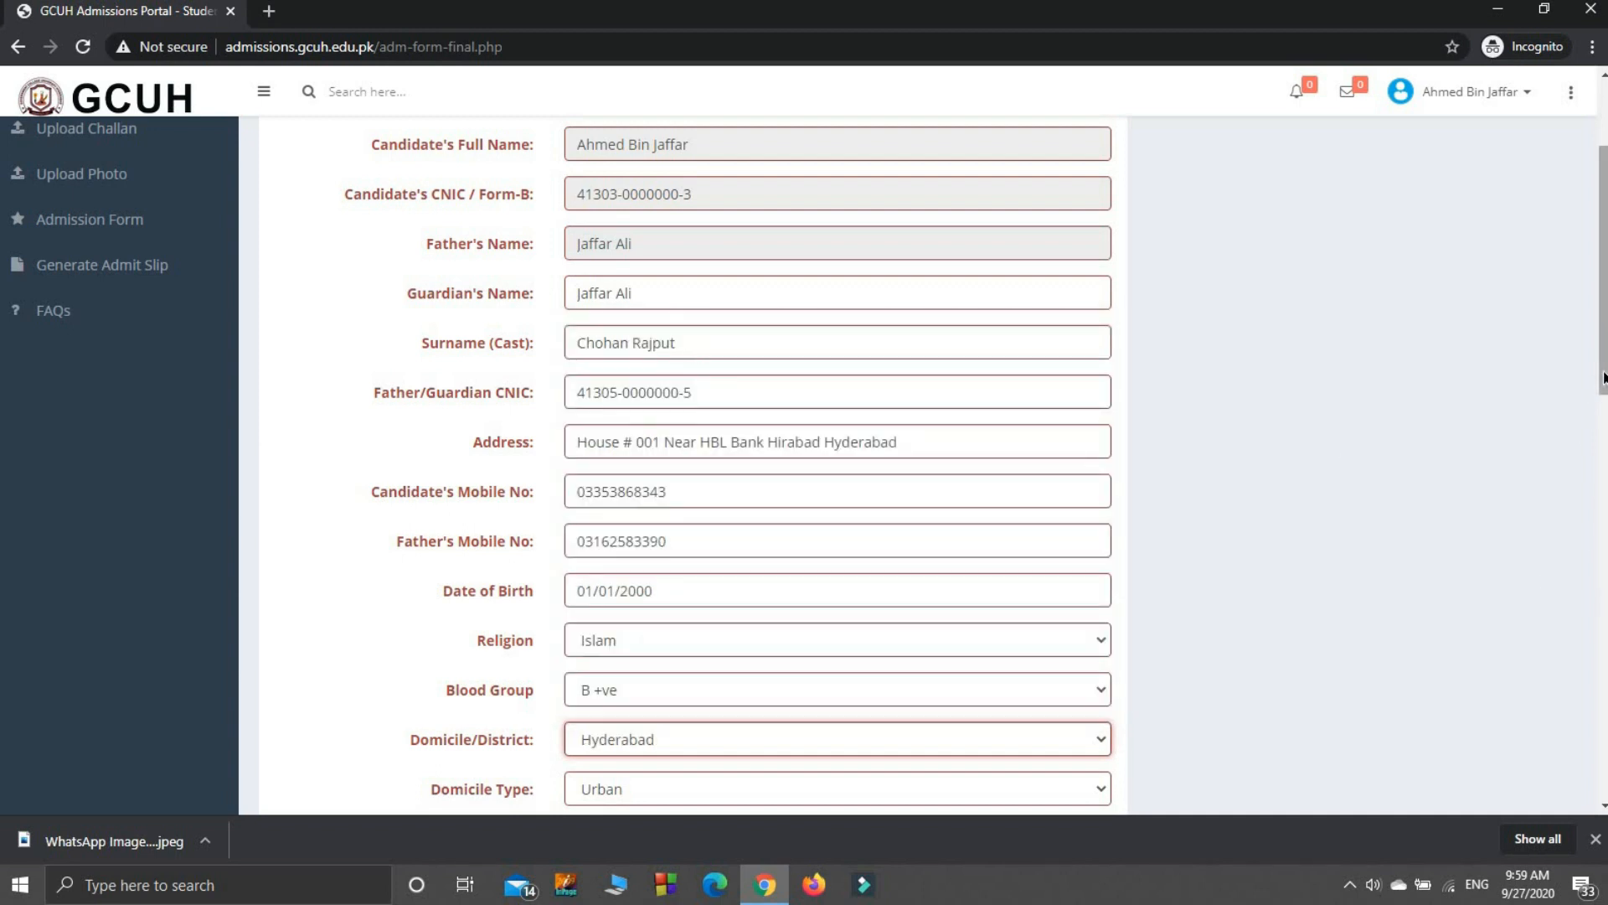
{"action": "left_click_drag", "start_coordinate": [1603, 377], "coordinate": [1569, 553]}
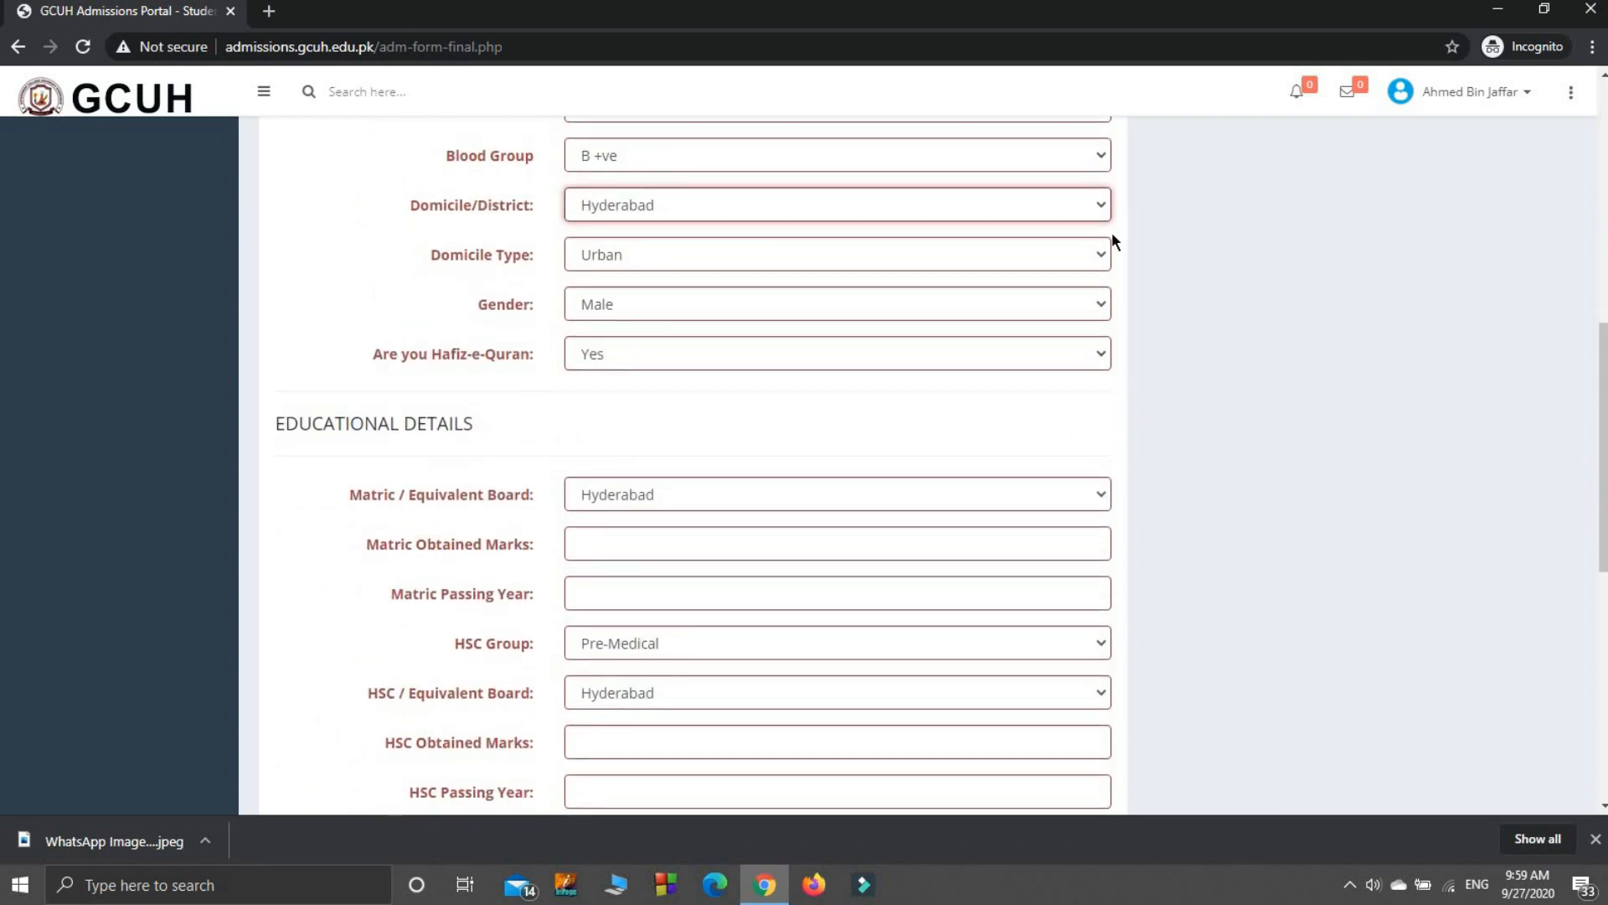
{"action": "left_click", "coordinate": [962, 263]}
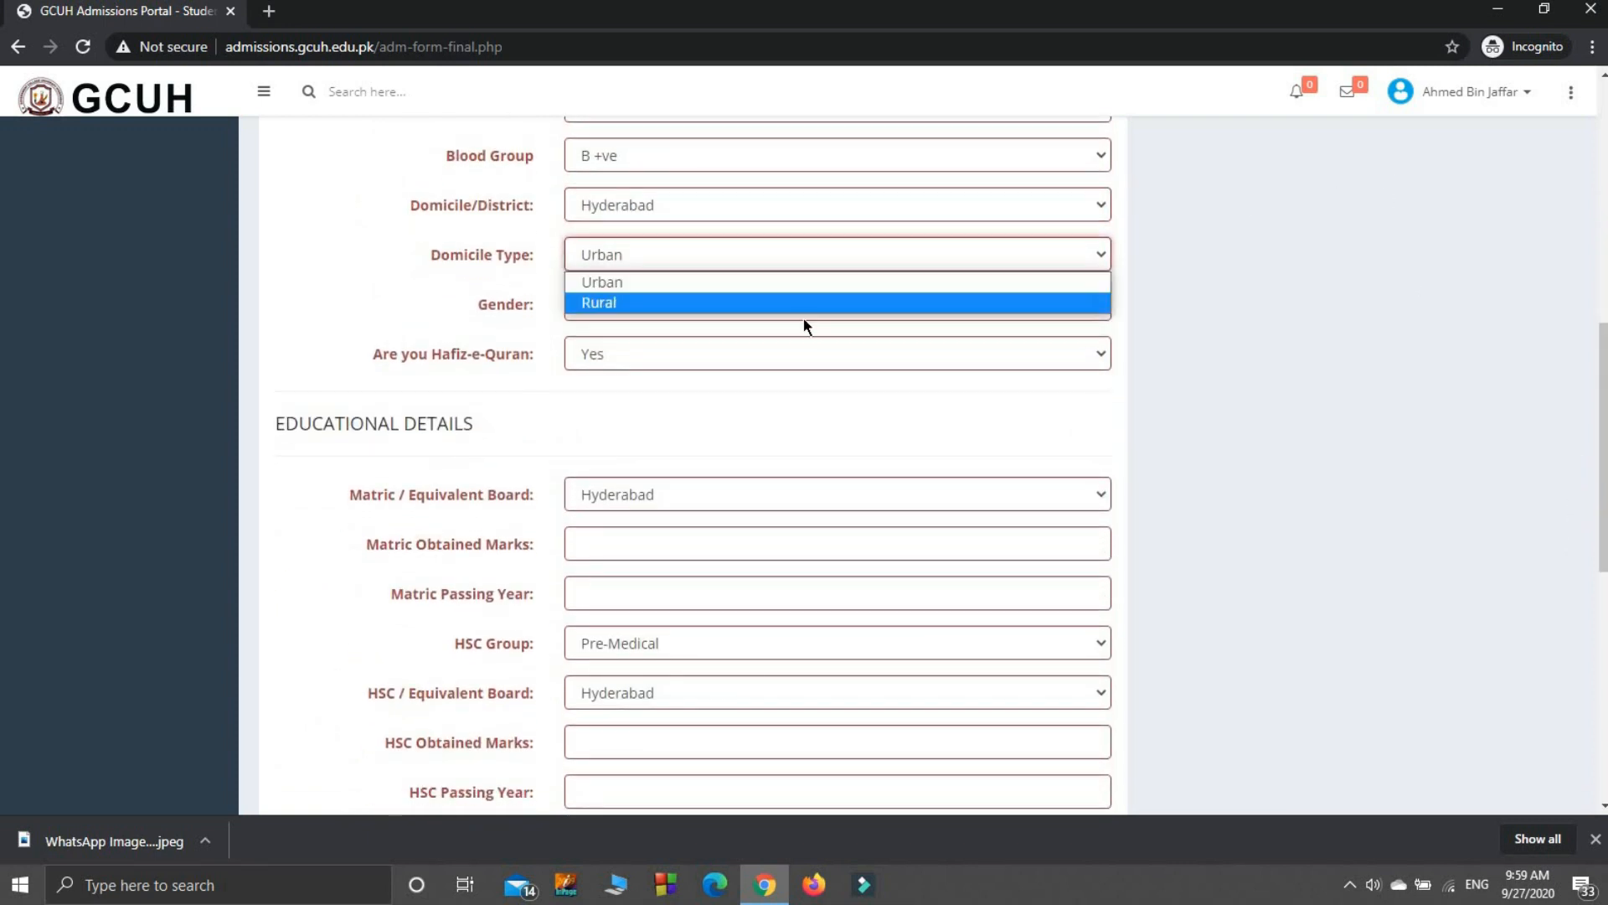
{"action": "left_click", "coordinate": [791, 276]}
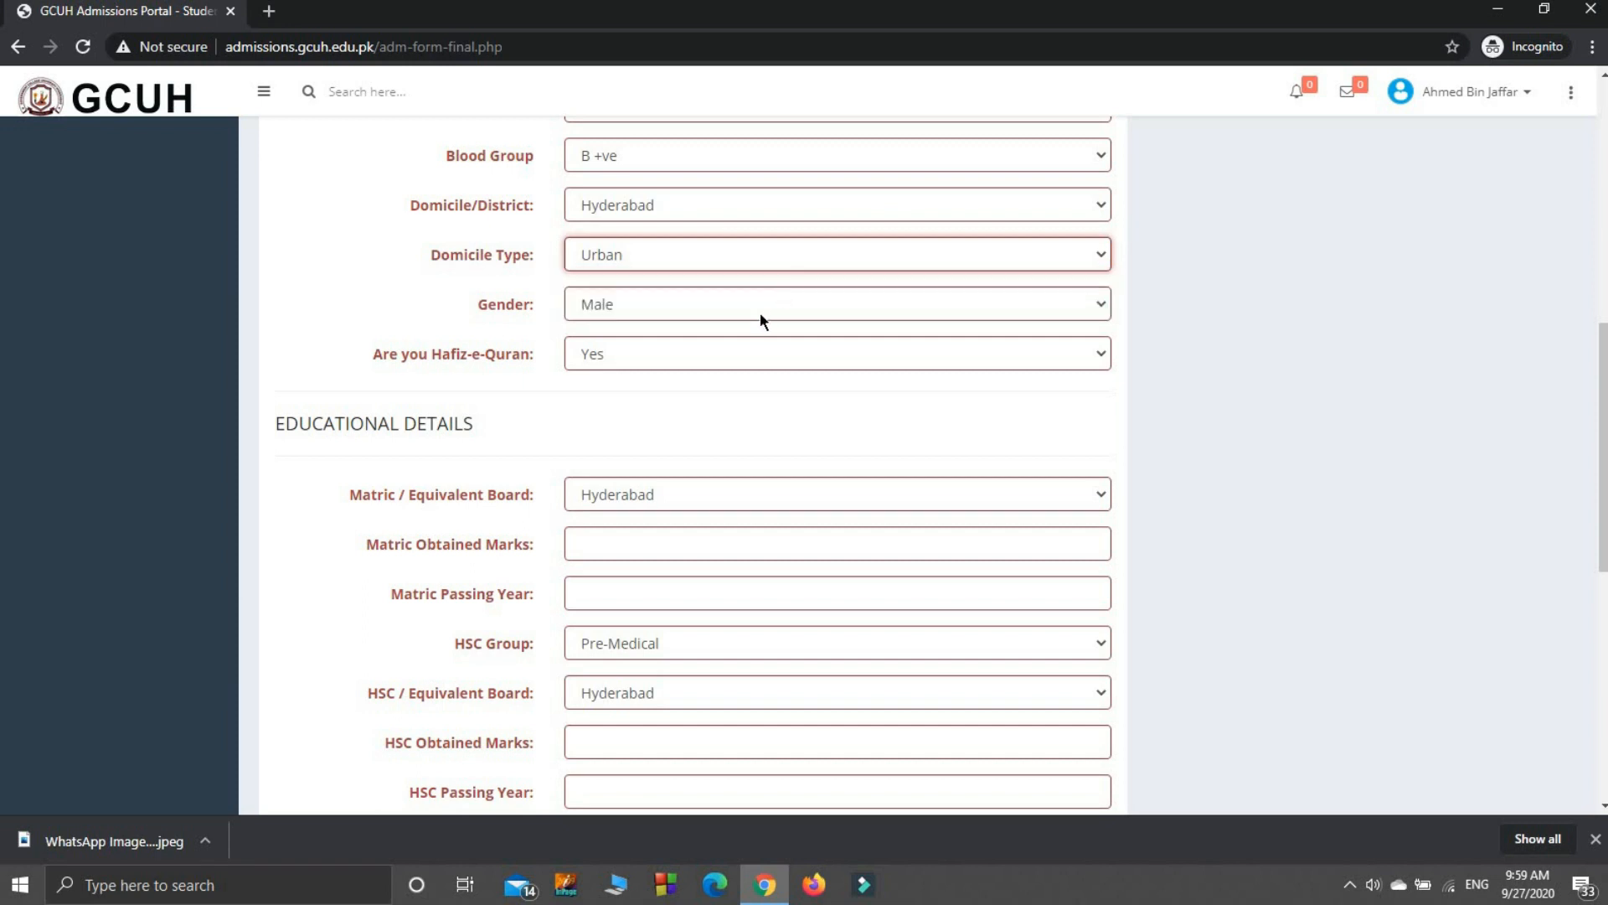
{"action": "left_click", "coordinate": [760, 314]}
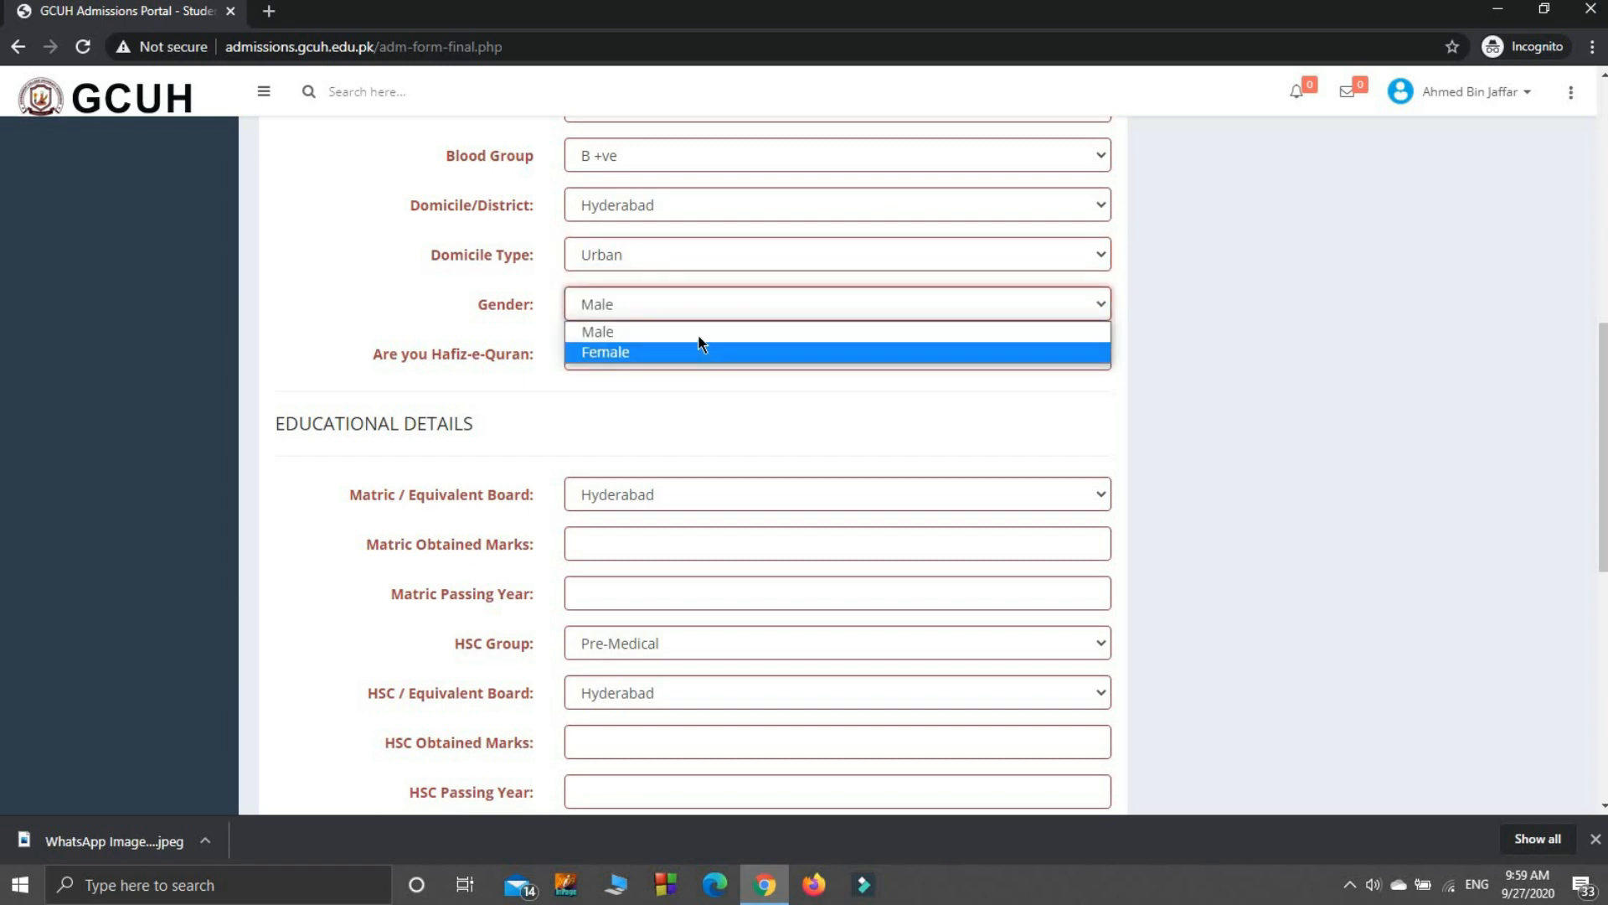
{"action": "left_click", "coordinate": [700, 336]}
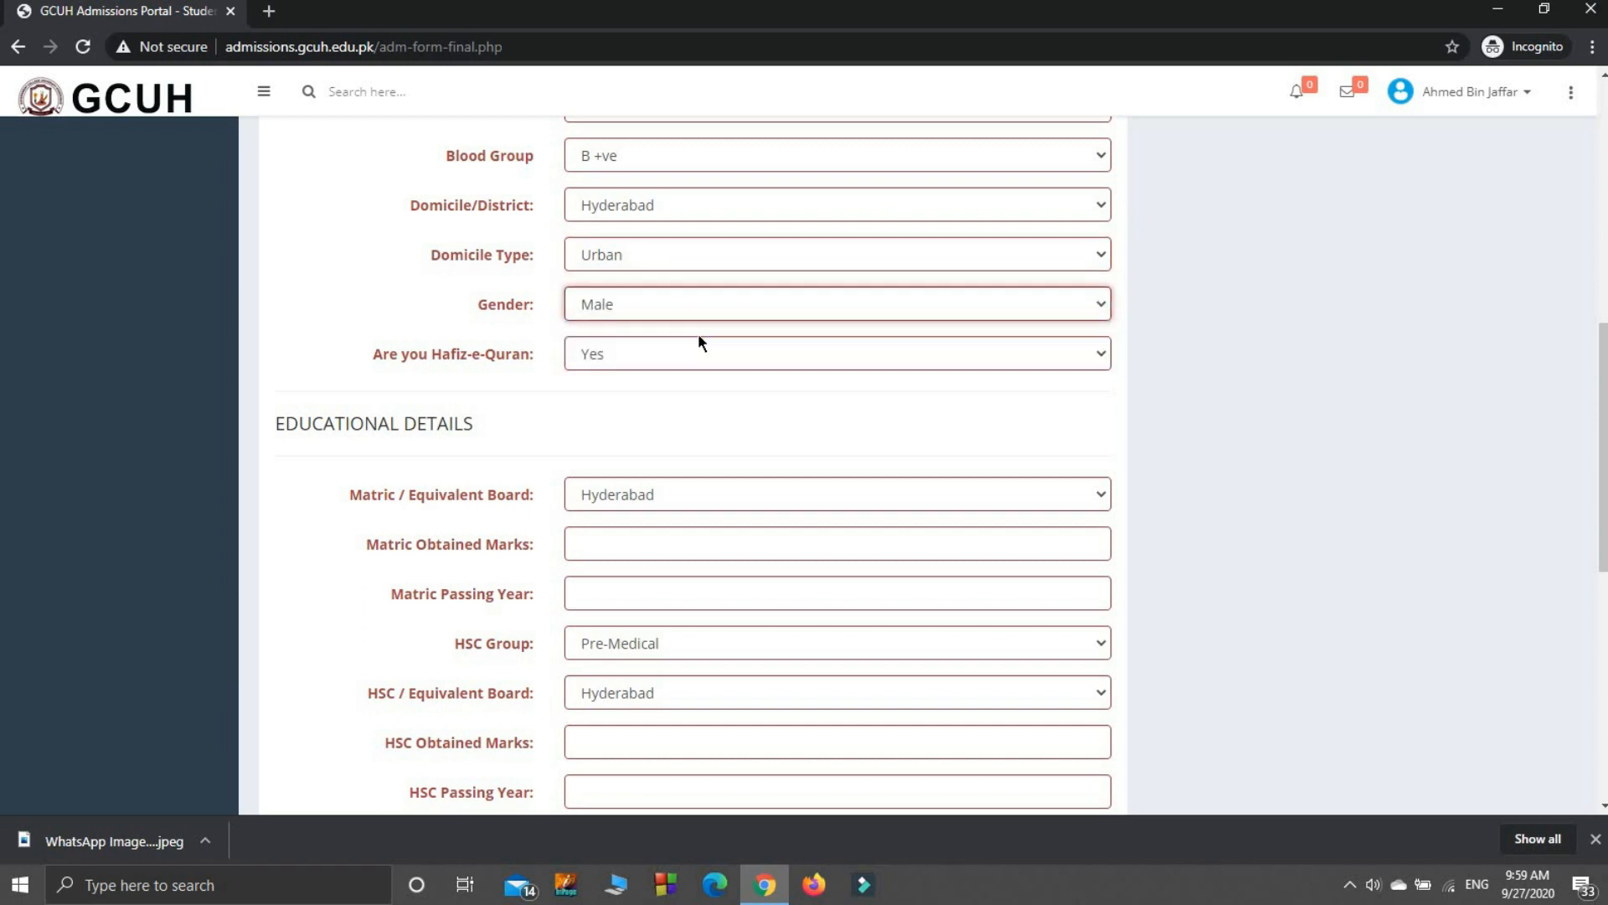
{"action": "left_click", "coordinate": [1107, 360]}
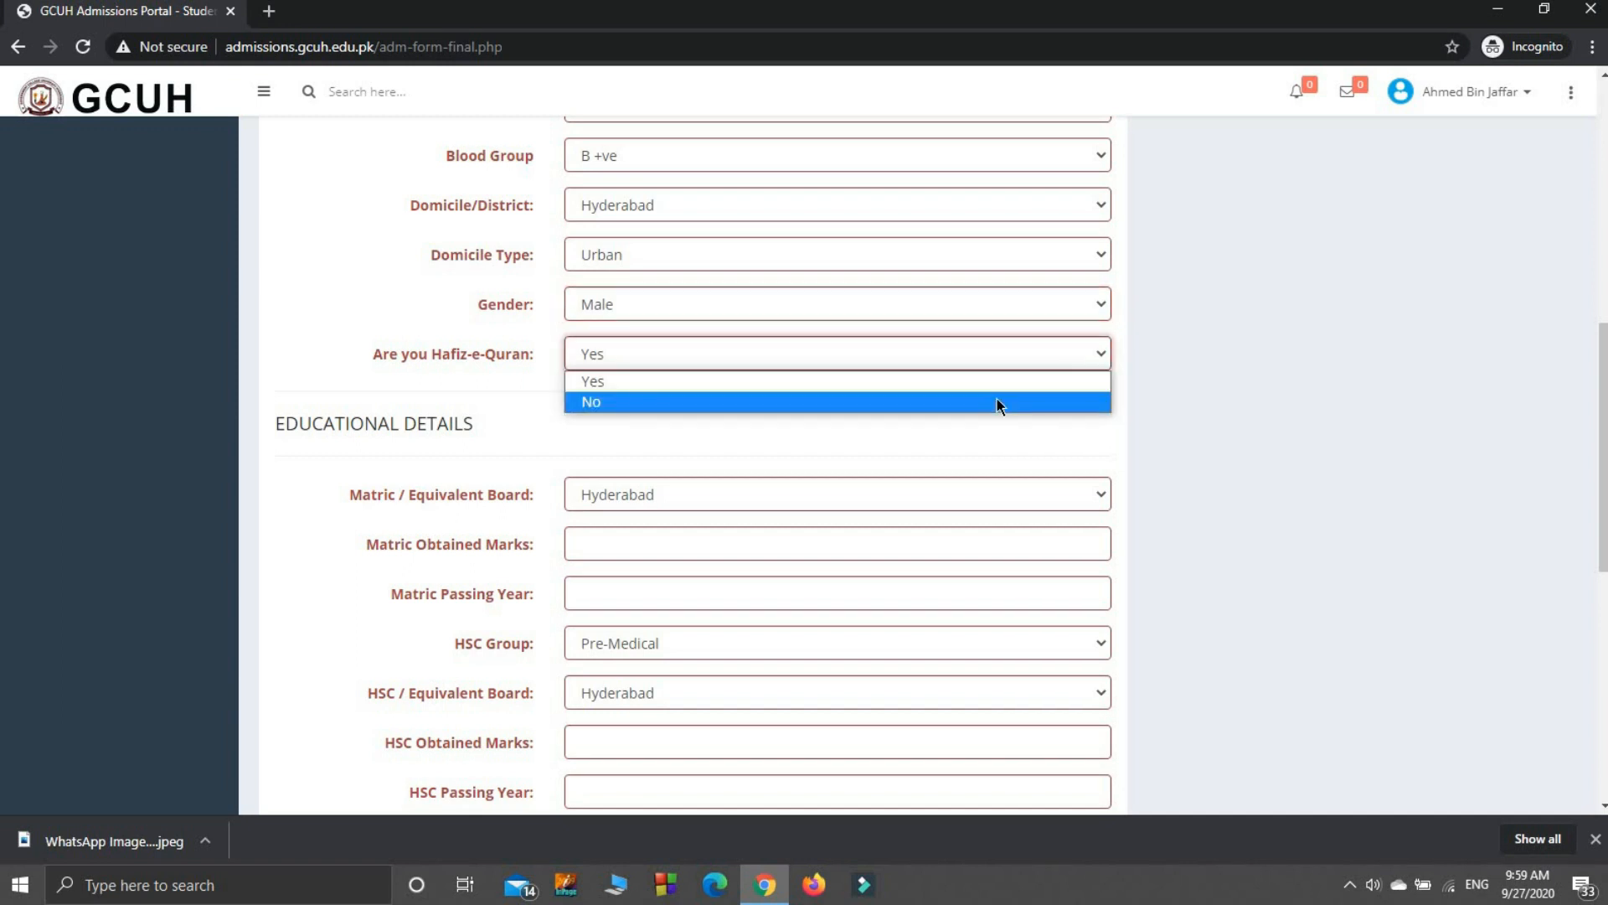
{"action": "left_click", "coordinate": [998, 382]}
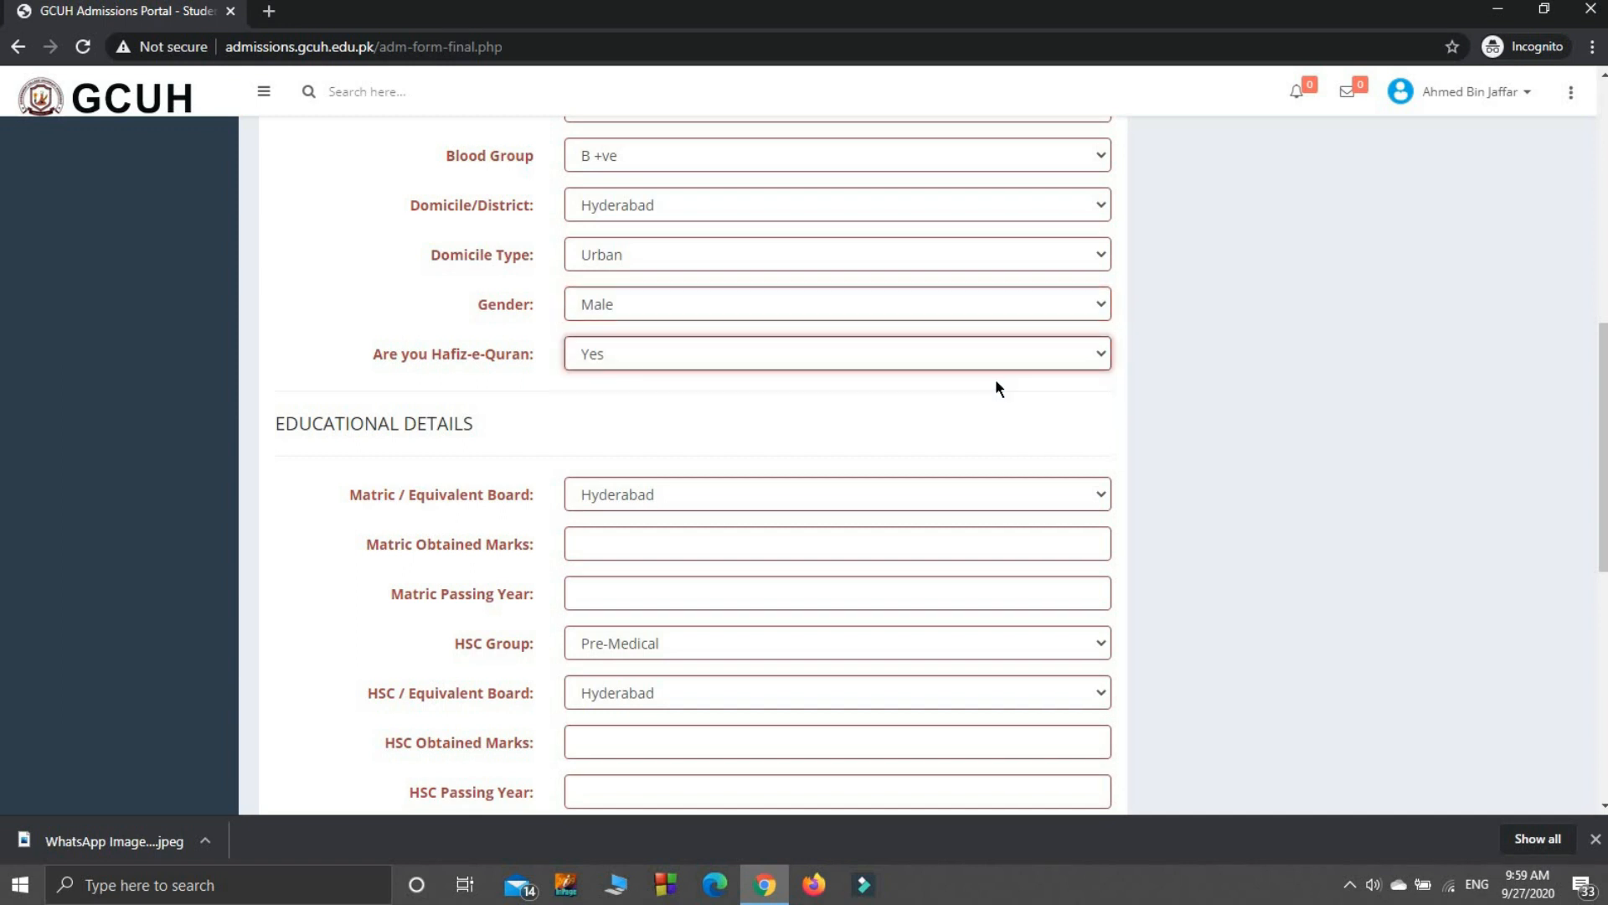
{"action": "left_click", "coordinate": [936, 488]}
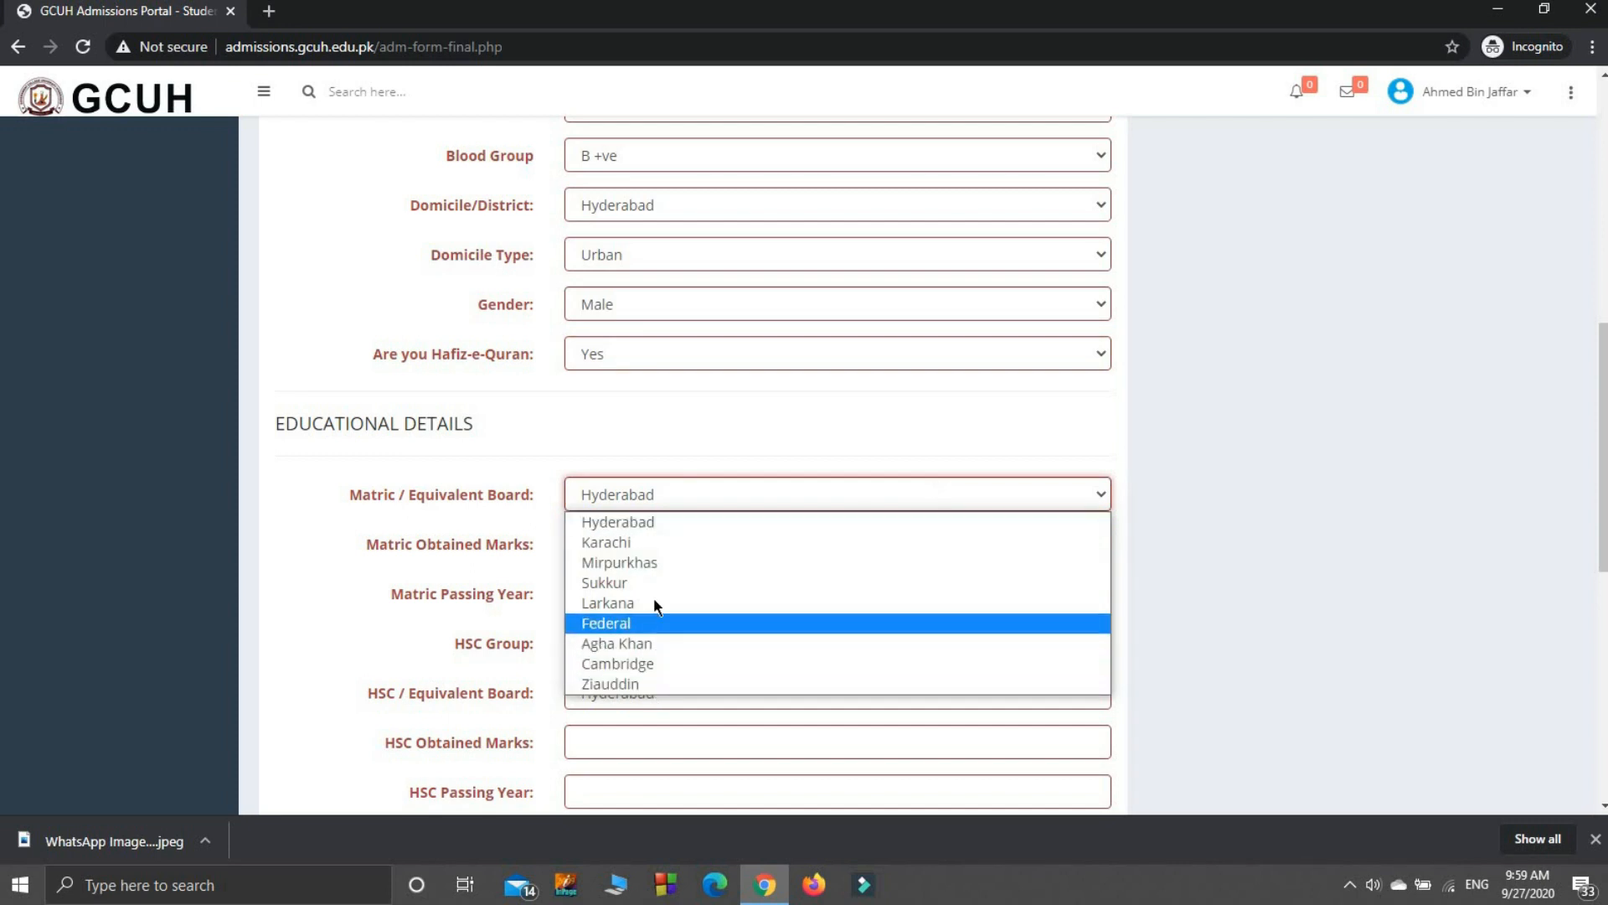
Step: Fill the Matric details: Hyderabad board, 720 obtained marks, passing year 2018
{"action": "left_click", "coordinate": [640, 519]}
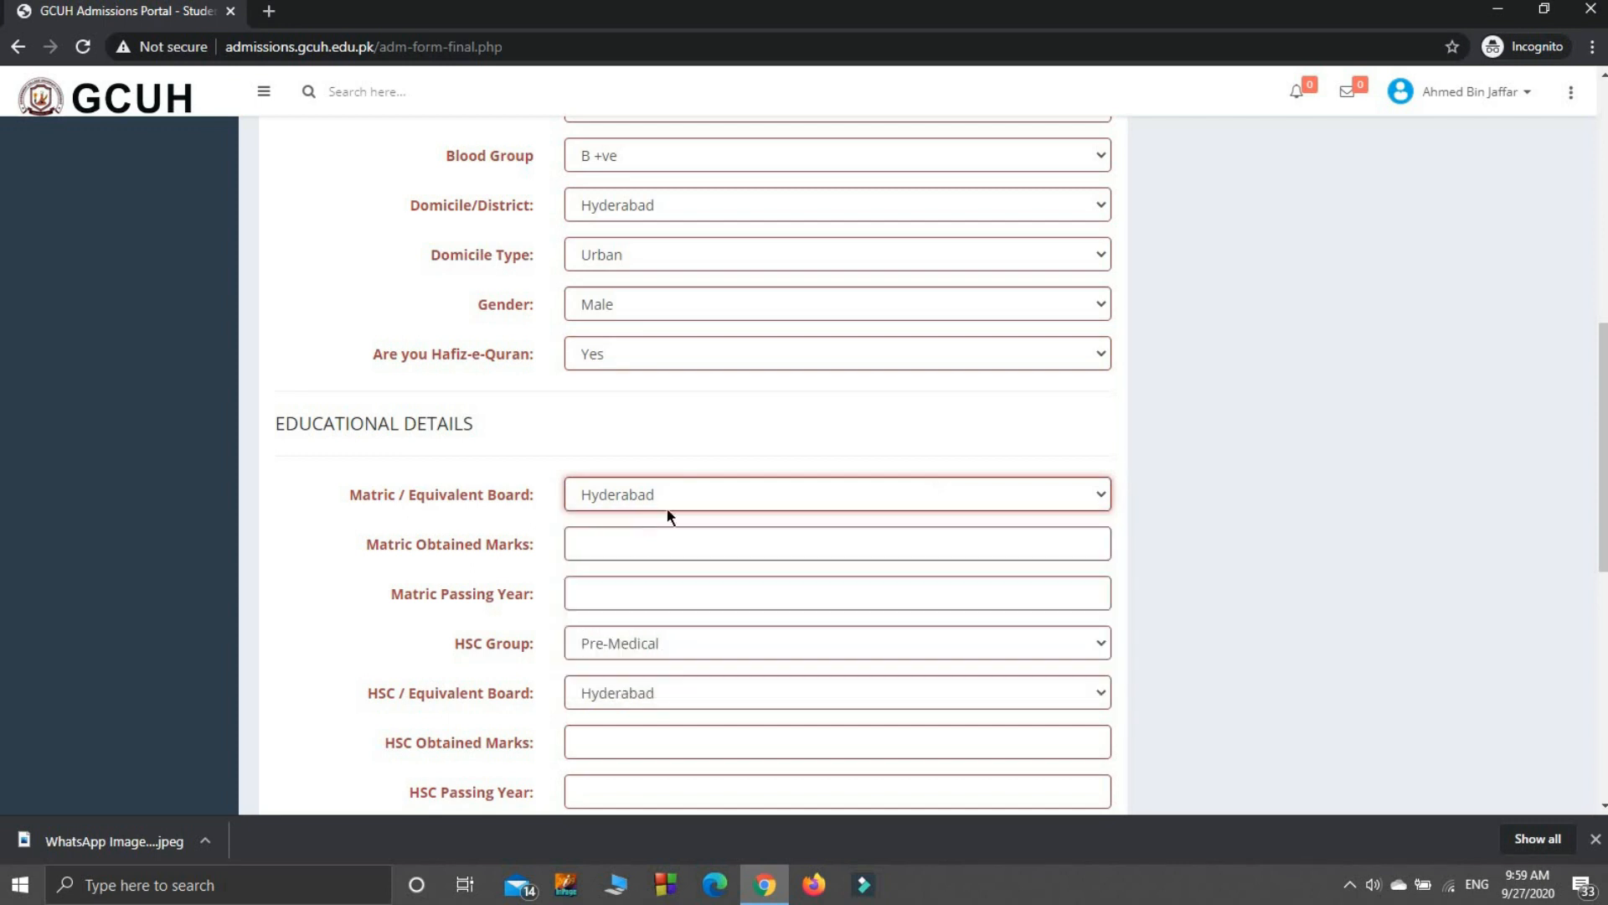
{"action": "left_click", "coordinate": [901, 547]}
{"action": "type", "text": "720"}
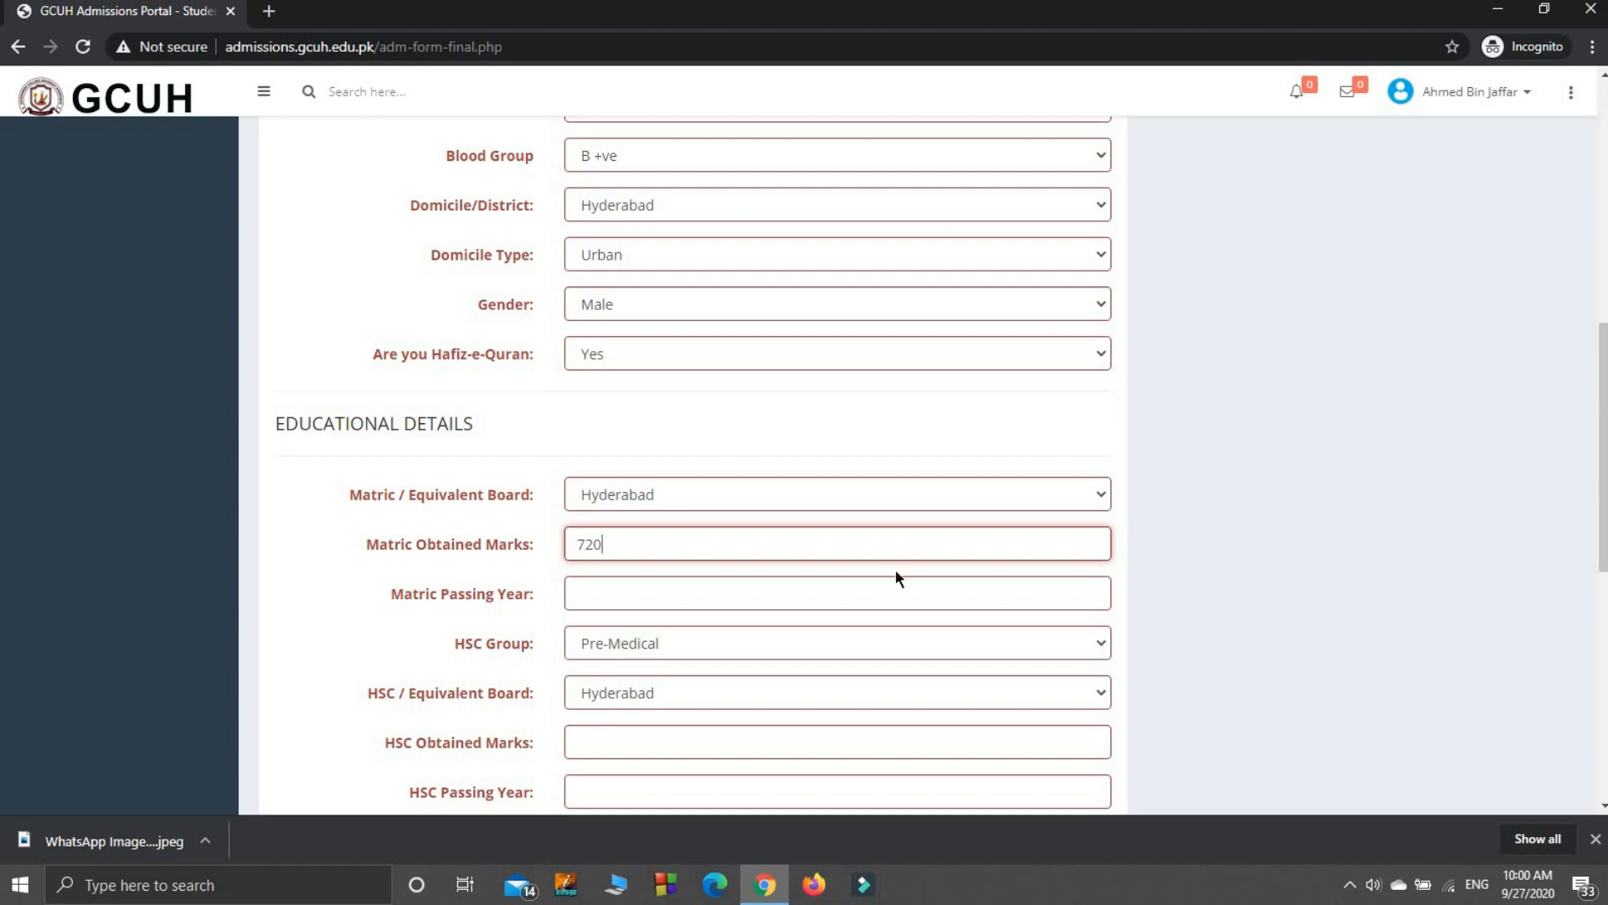
{"action": "left_click", "coordinate": [878, 606]}
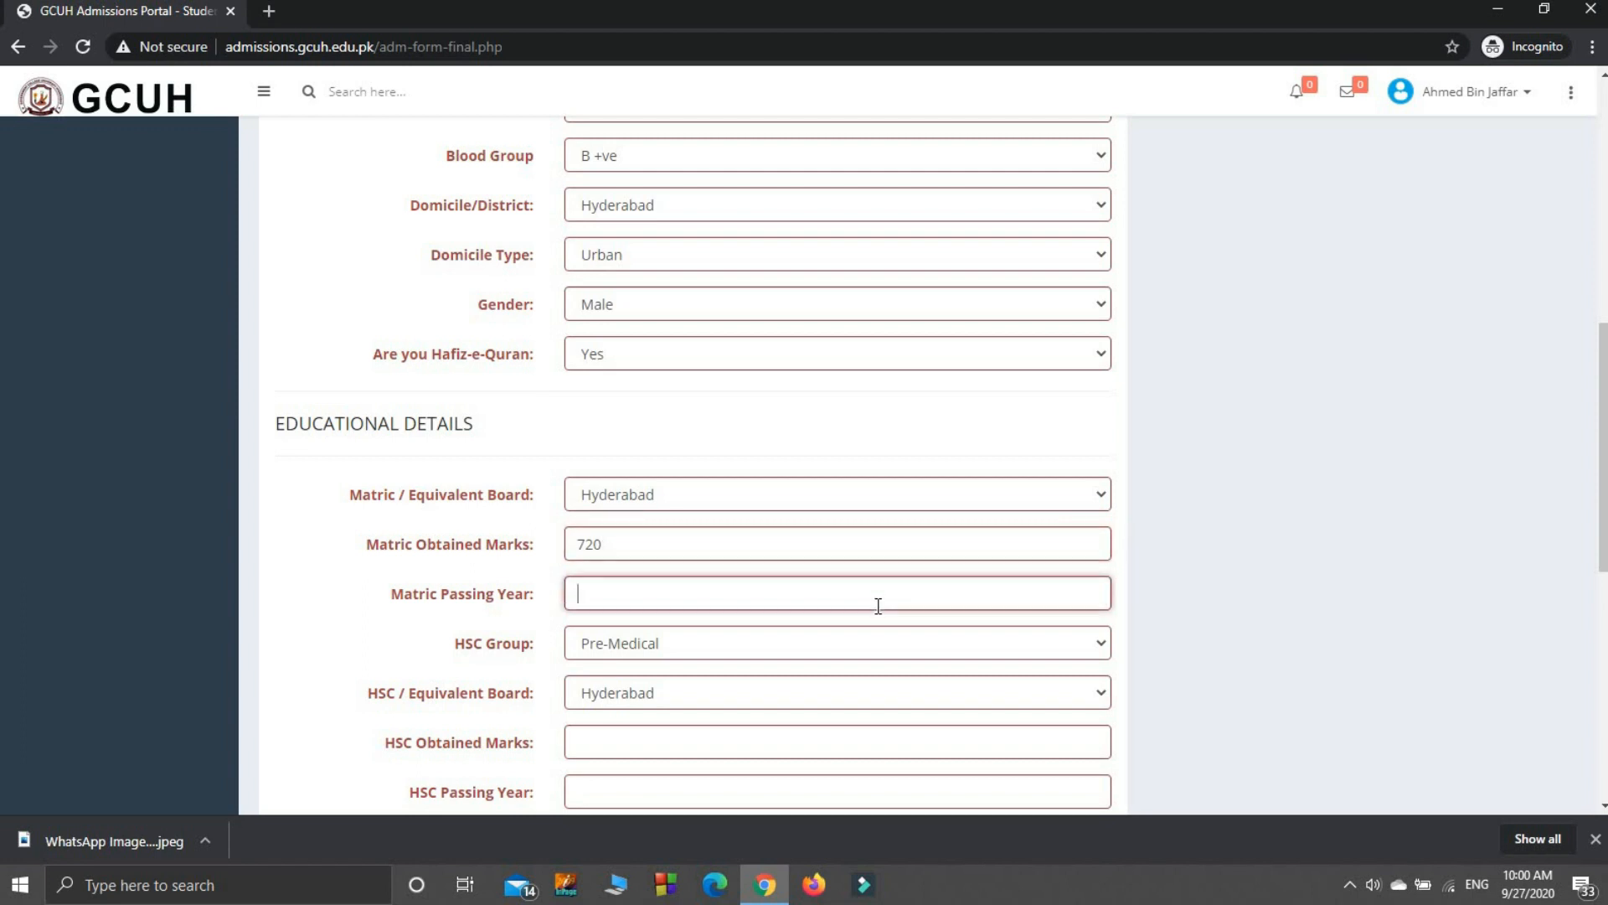
{"action": "type", "text": "1"}
{"action": "key", "text": "BackSpace"}
{"action": "type", "text": "2018"}
Step: Fill the HSC details: Pre-Medical group, Hyderabad board, 892 marks, passing year 2020
{"action": "left_click", "coordinate": [753, 650]}
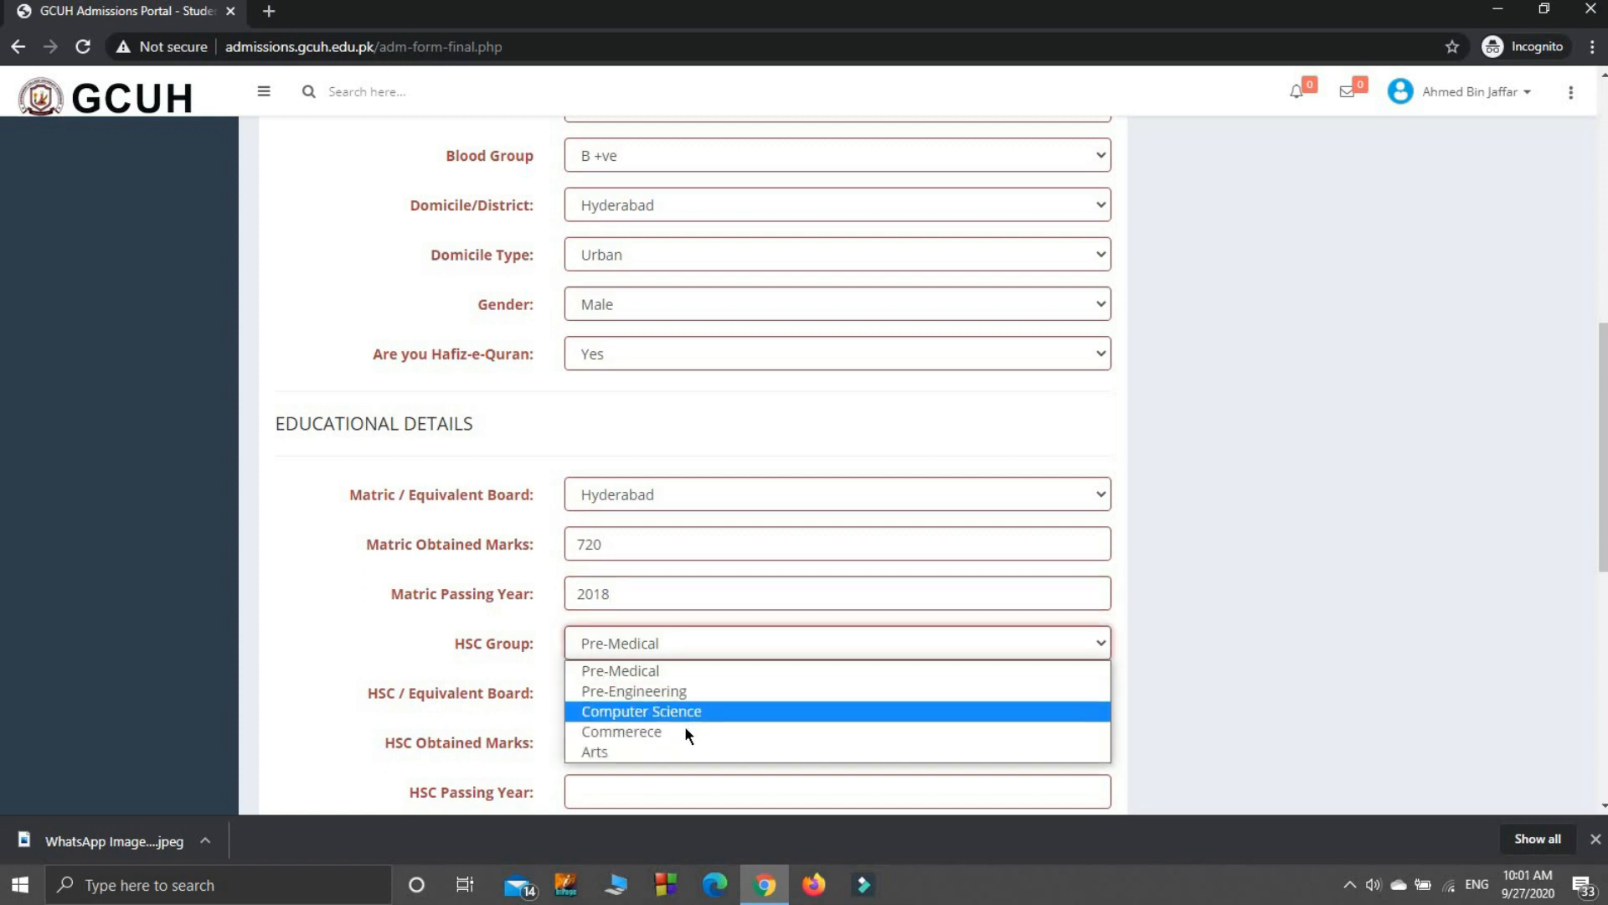
{"action": "left_click", "coordinate": [628, 677]}
{"action": "left_click", "coordinate": [621, 692]}
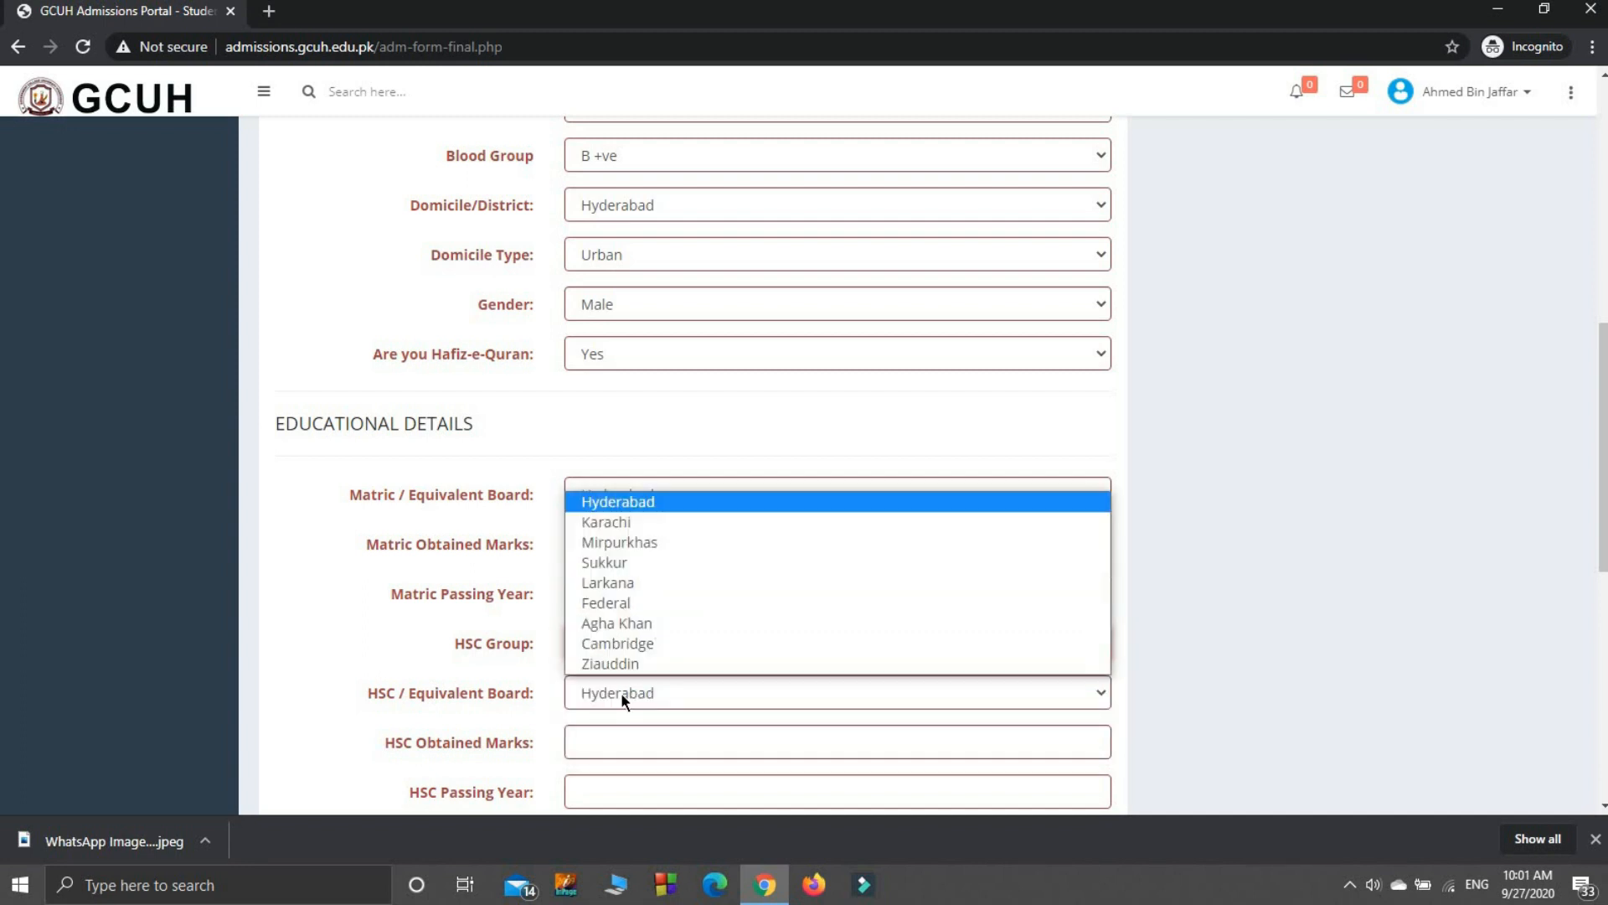
{"action": "left_click", "coordinate": [569, 503]}
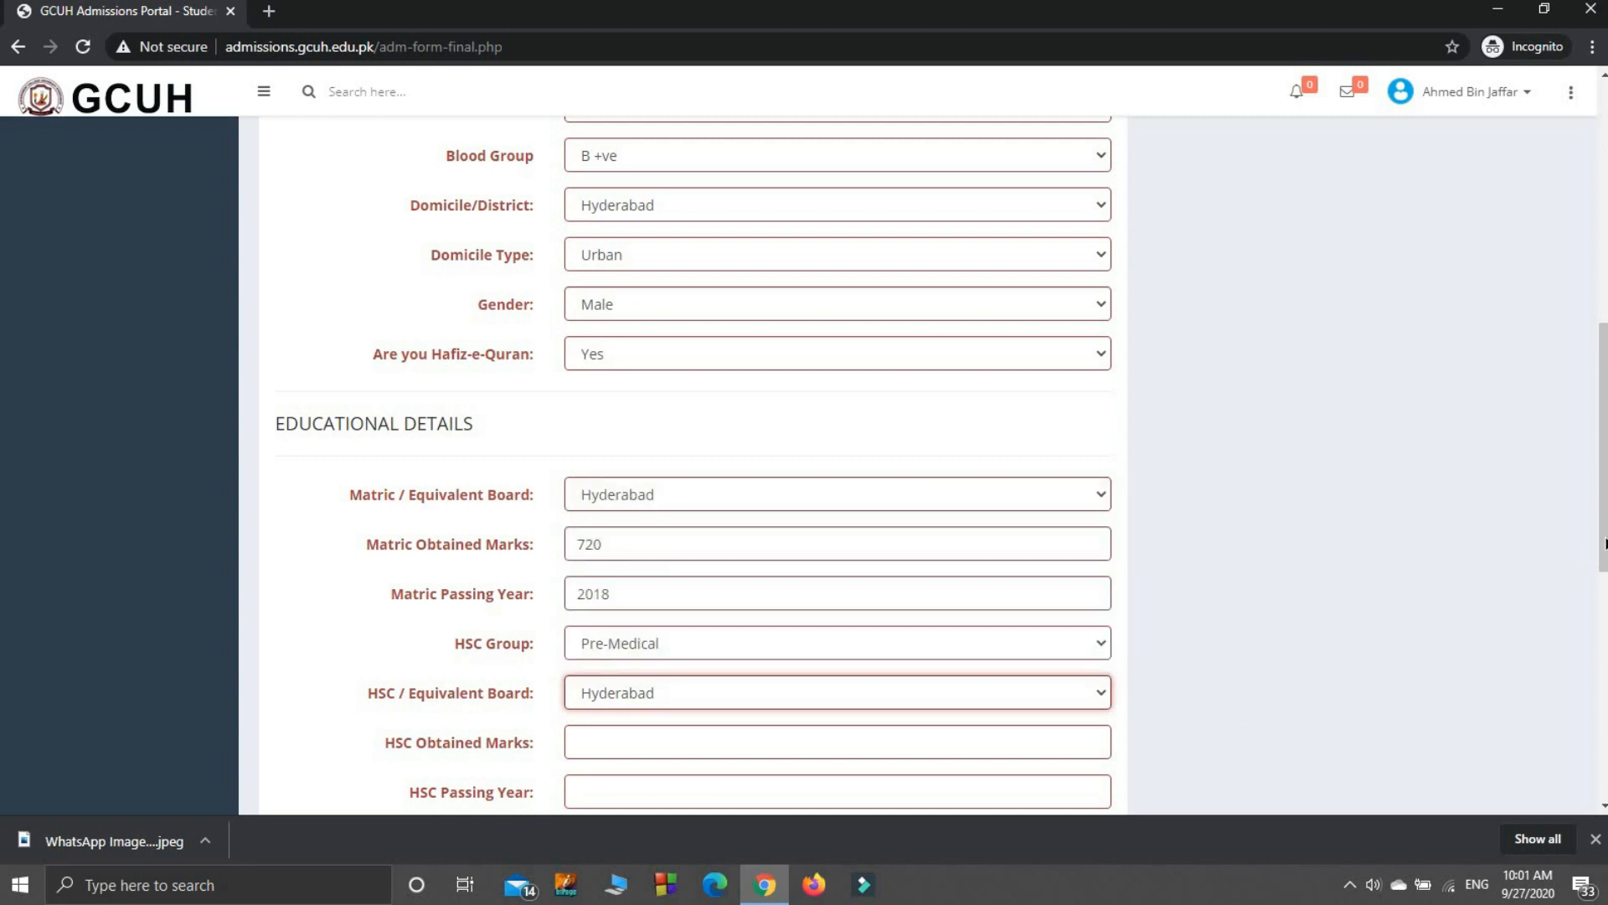
{"action": "left_click_drag", "start_coordinate": [1605, 542], "coordinate": [1604, 602]}
{"action": "left_click", "coordinate": [673, 584]}
{"action": "type", "text": "9"}
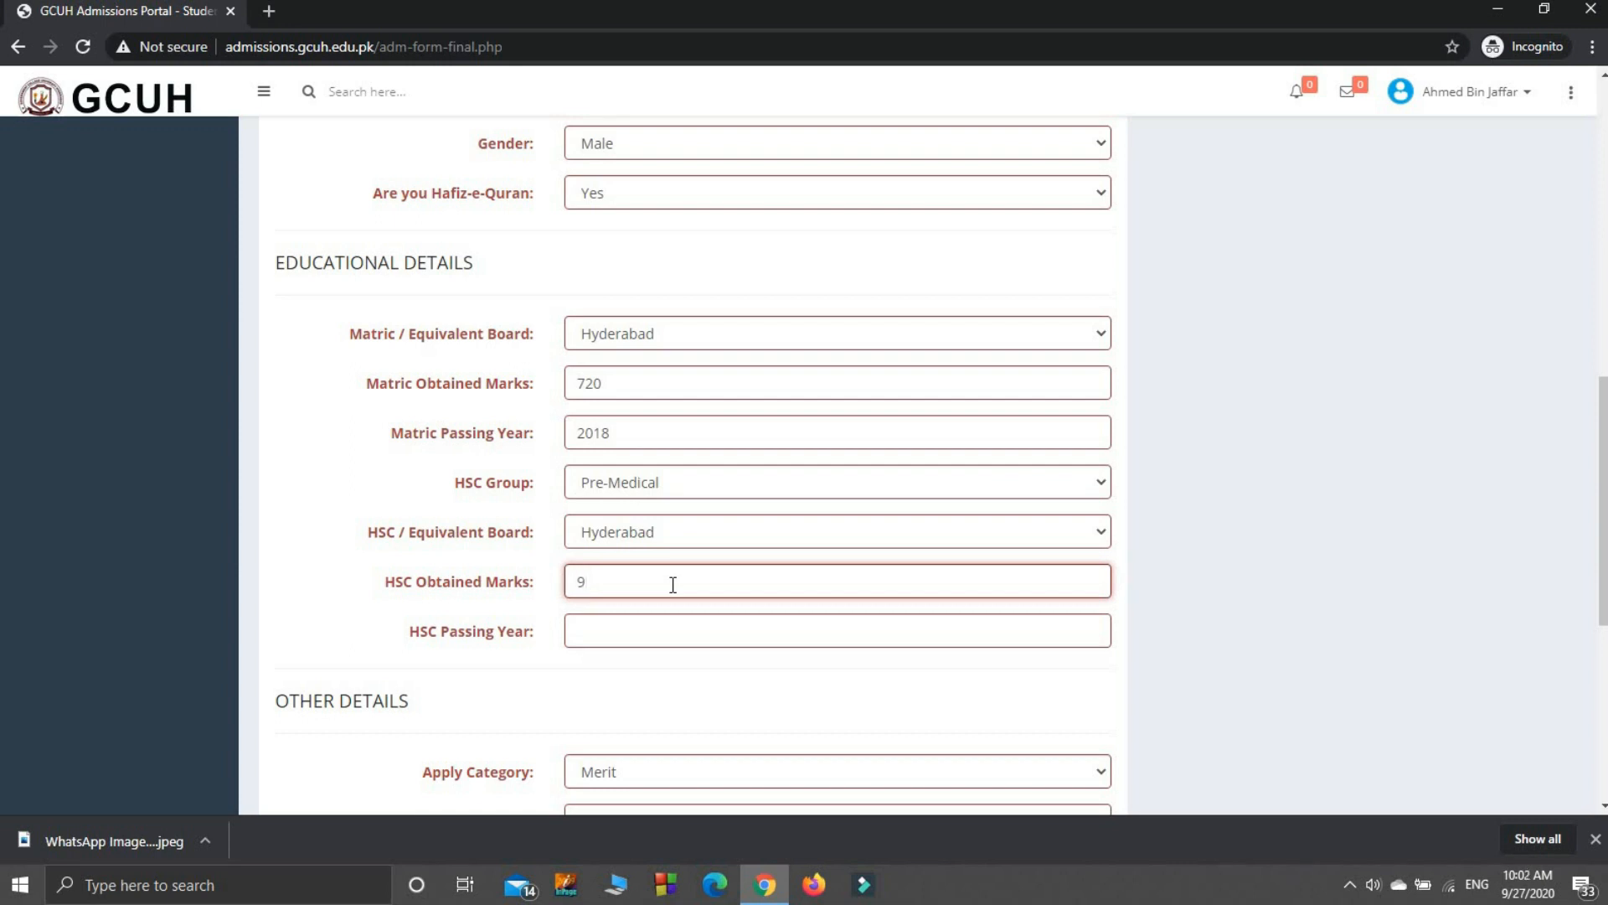
{"action": "key", "text": "Left"}
{"action": "type", "text": "892"}
{"action": "left_click", "coordinate": [655, 634]}
{"action": "type", "text": "2020"}
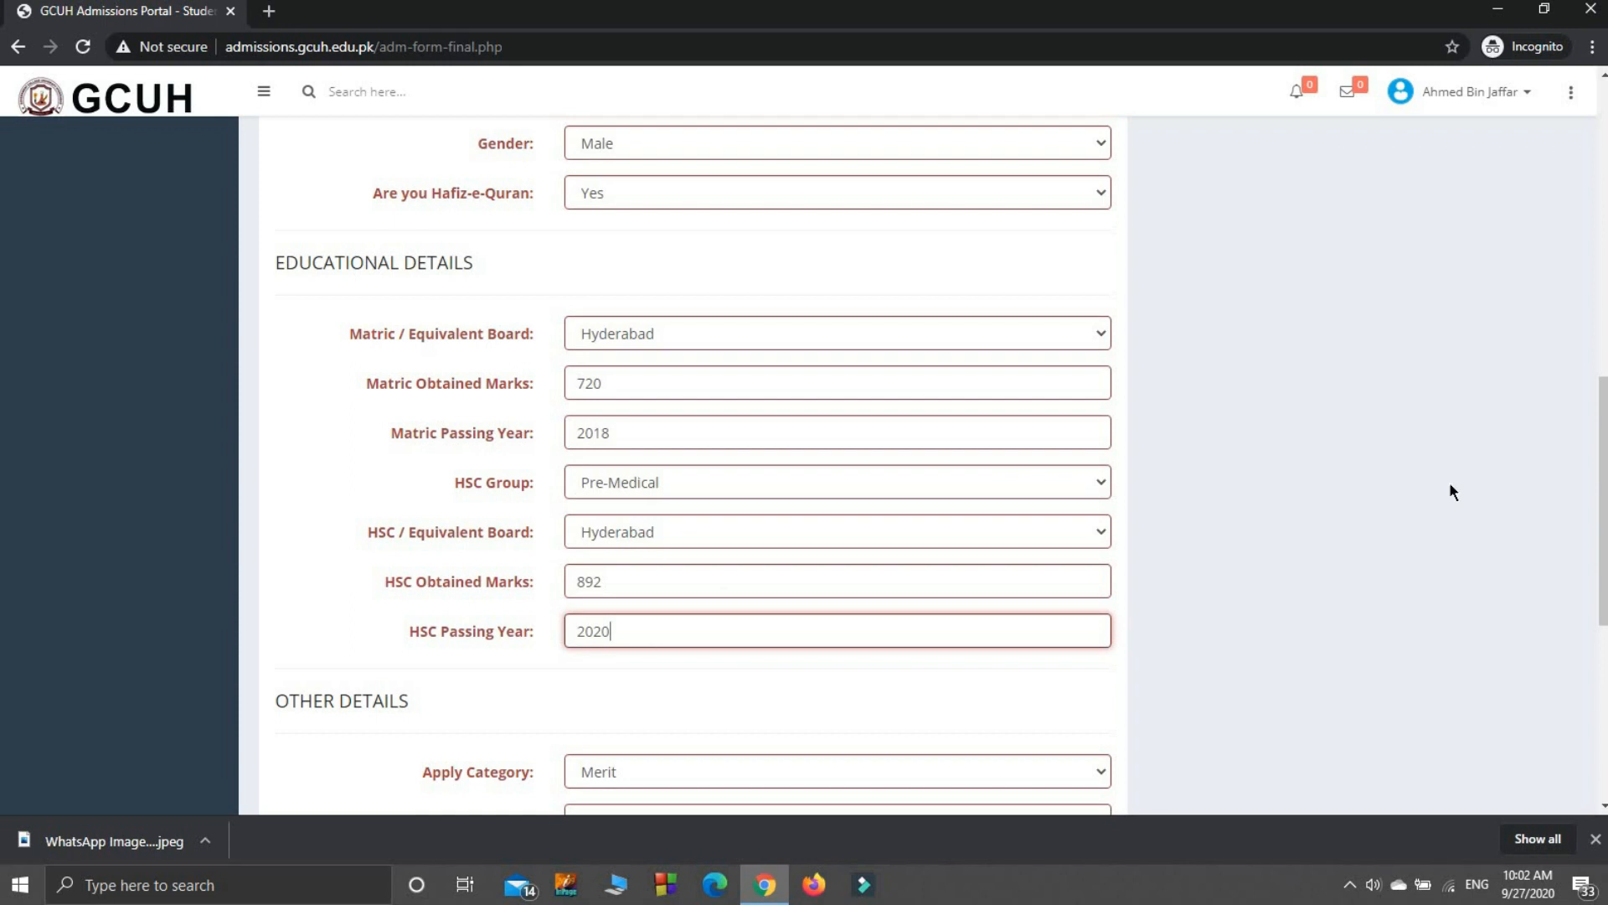
Step: Keep Merit as apply category and pick Computer Science, Botany, Chemistry, Zoology as Choices 1–4
{"action": "left_click_drag", "start_coordinate": [1601, 444], "coordinate": [1573, 573]}
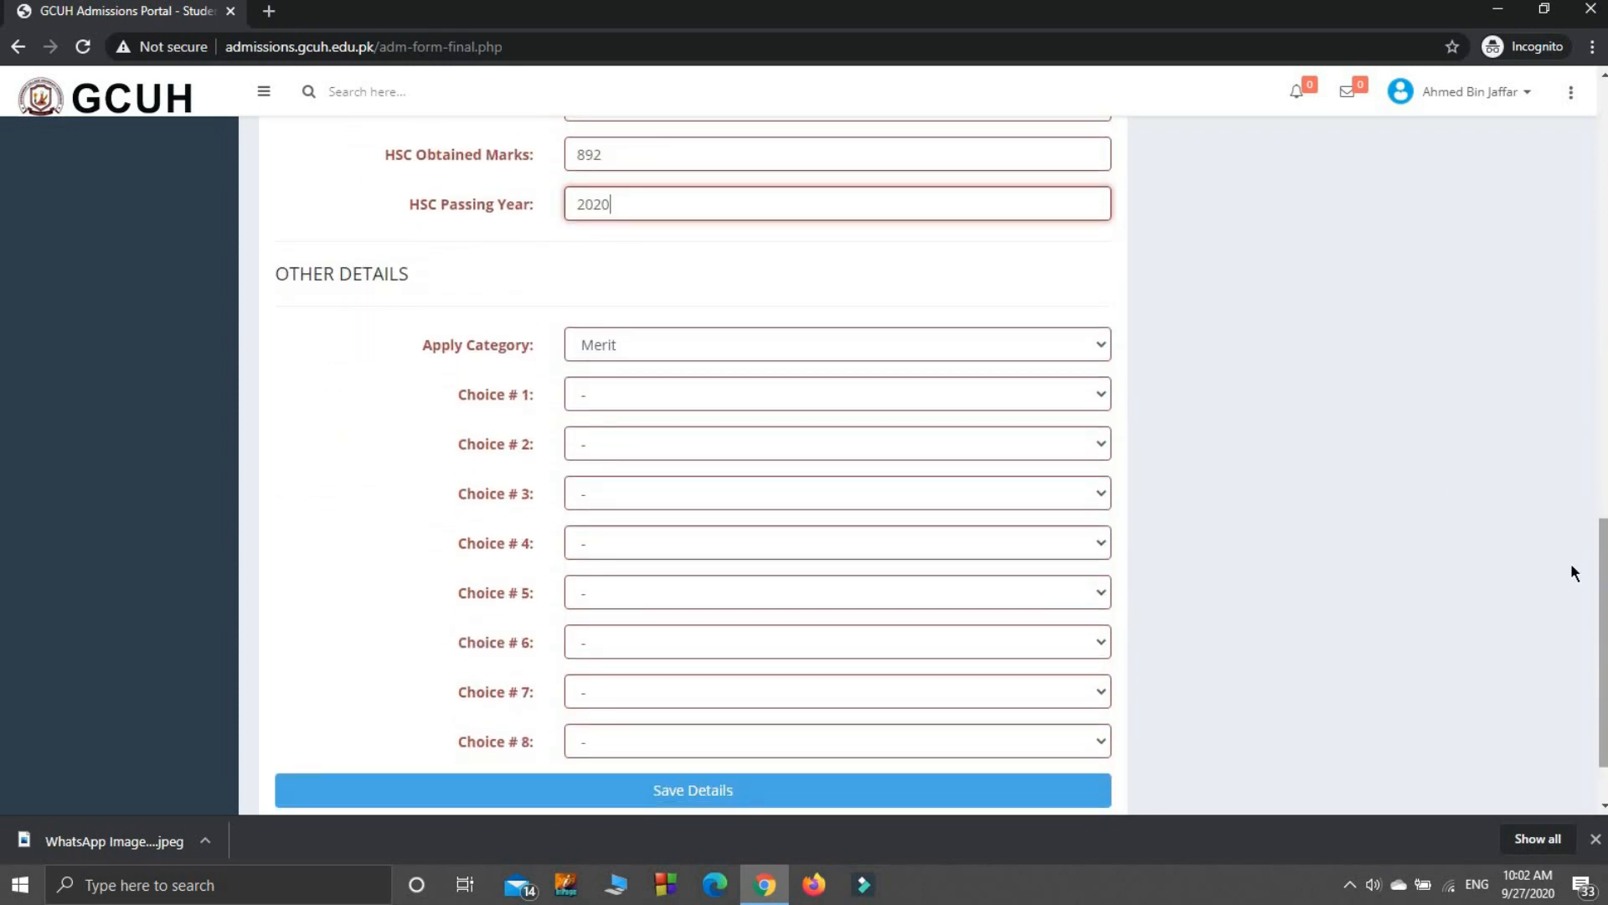
{"action": "left_click", "coordinate": [756, 344]}
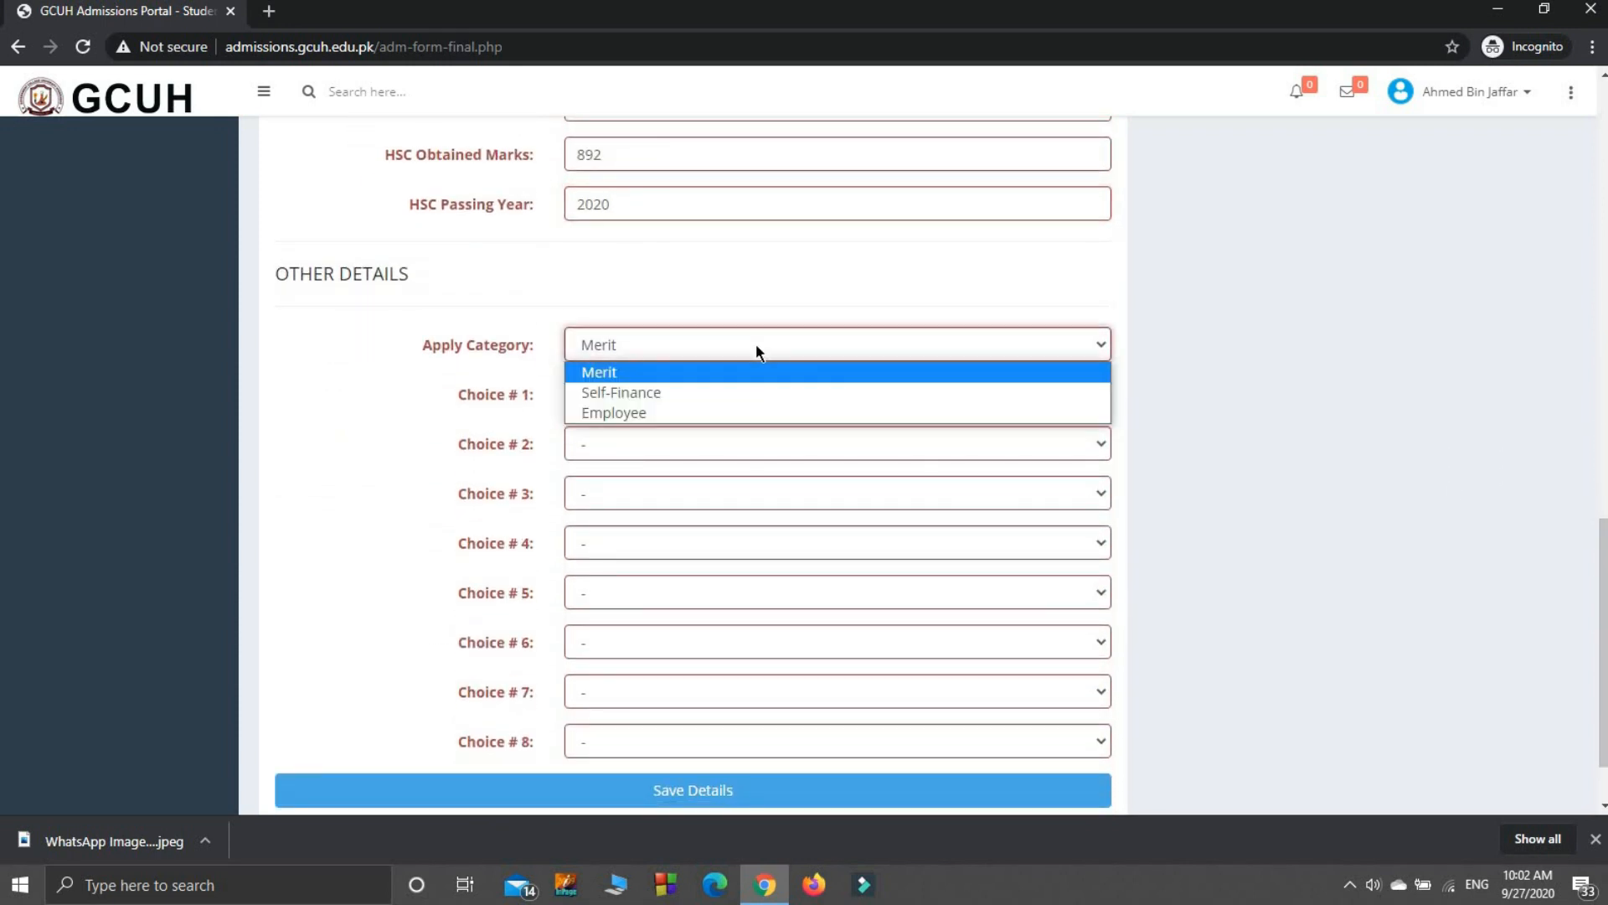
{"action": "left_click", "coordinate": [604, 377]}
{"action": "left_click", "coordinate": [645, 390]}
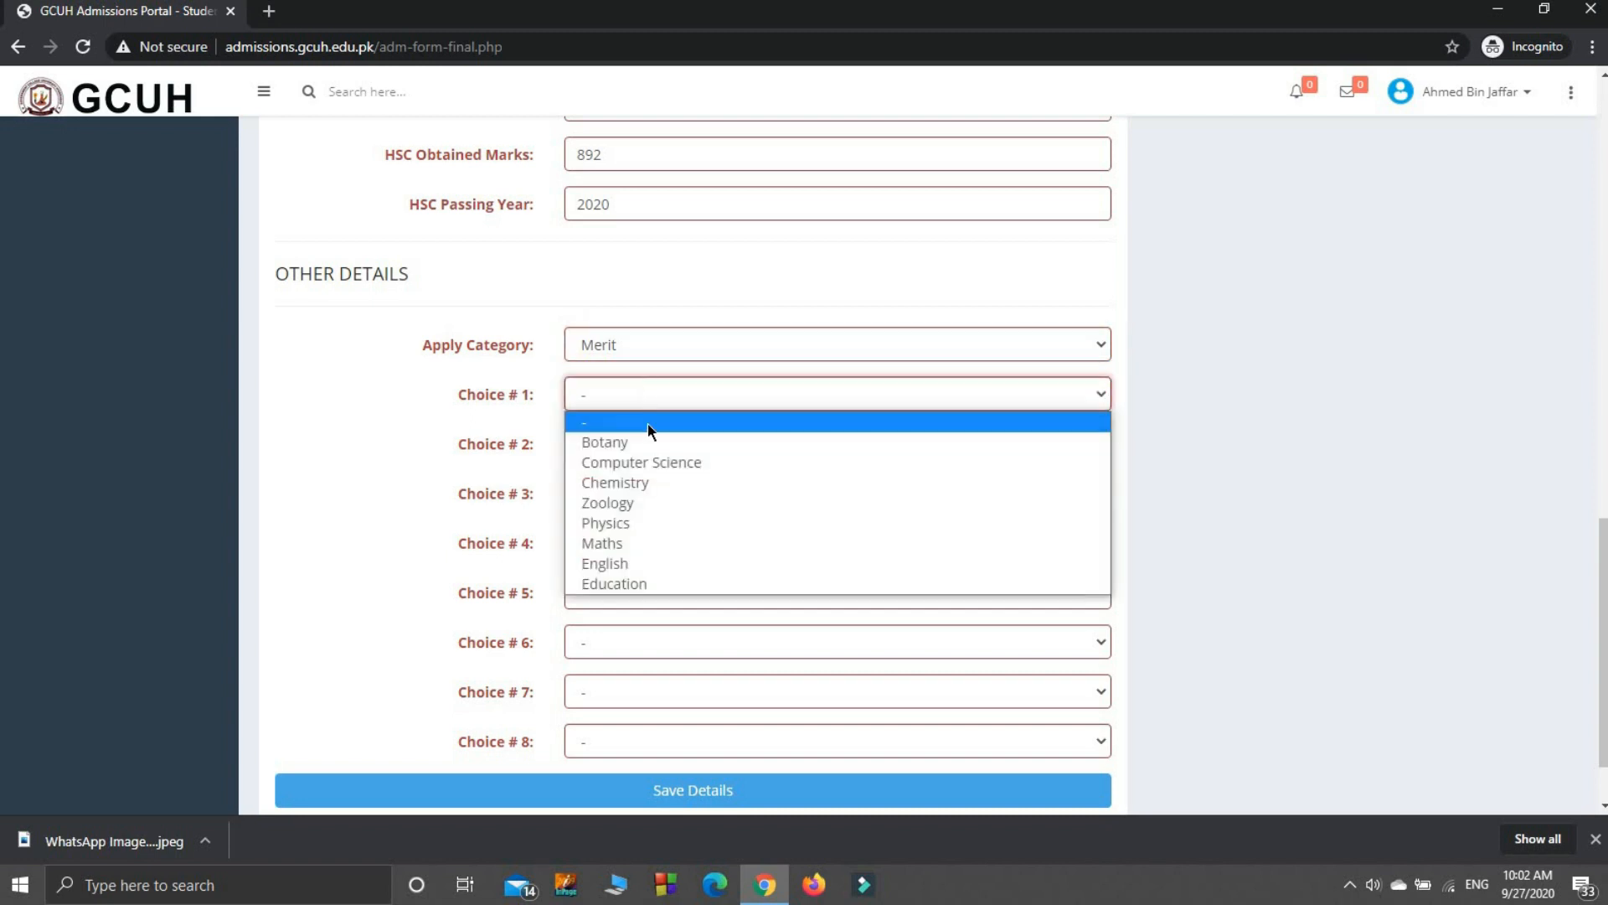
{"action": "left_click", "coordinate": [660, 466]}
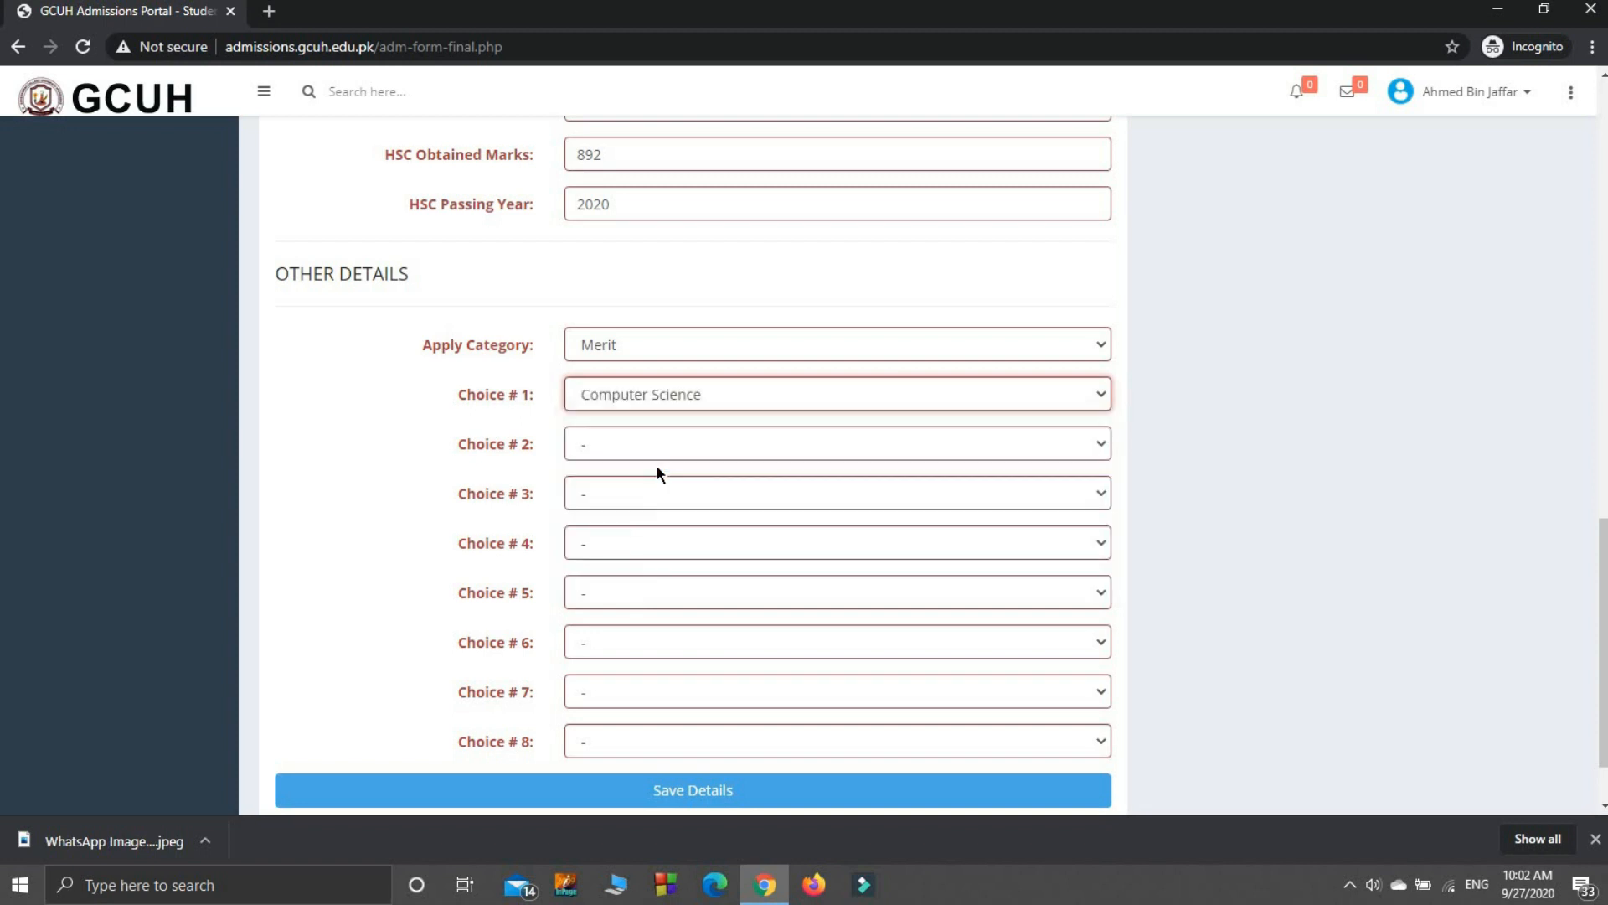
{"action": "left_click", "coordinate": [717, 449]}
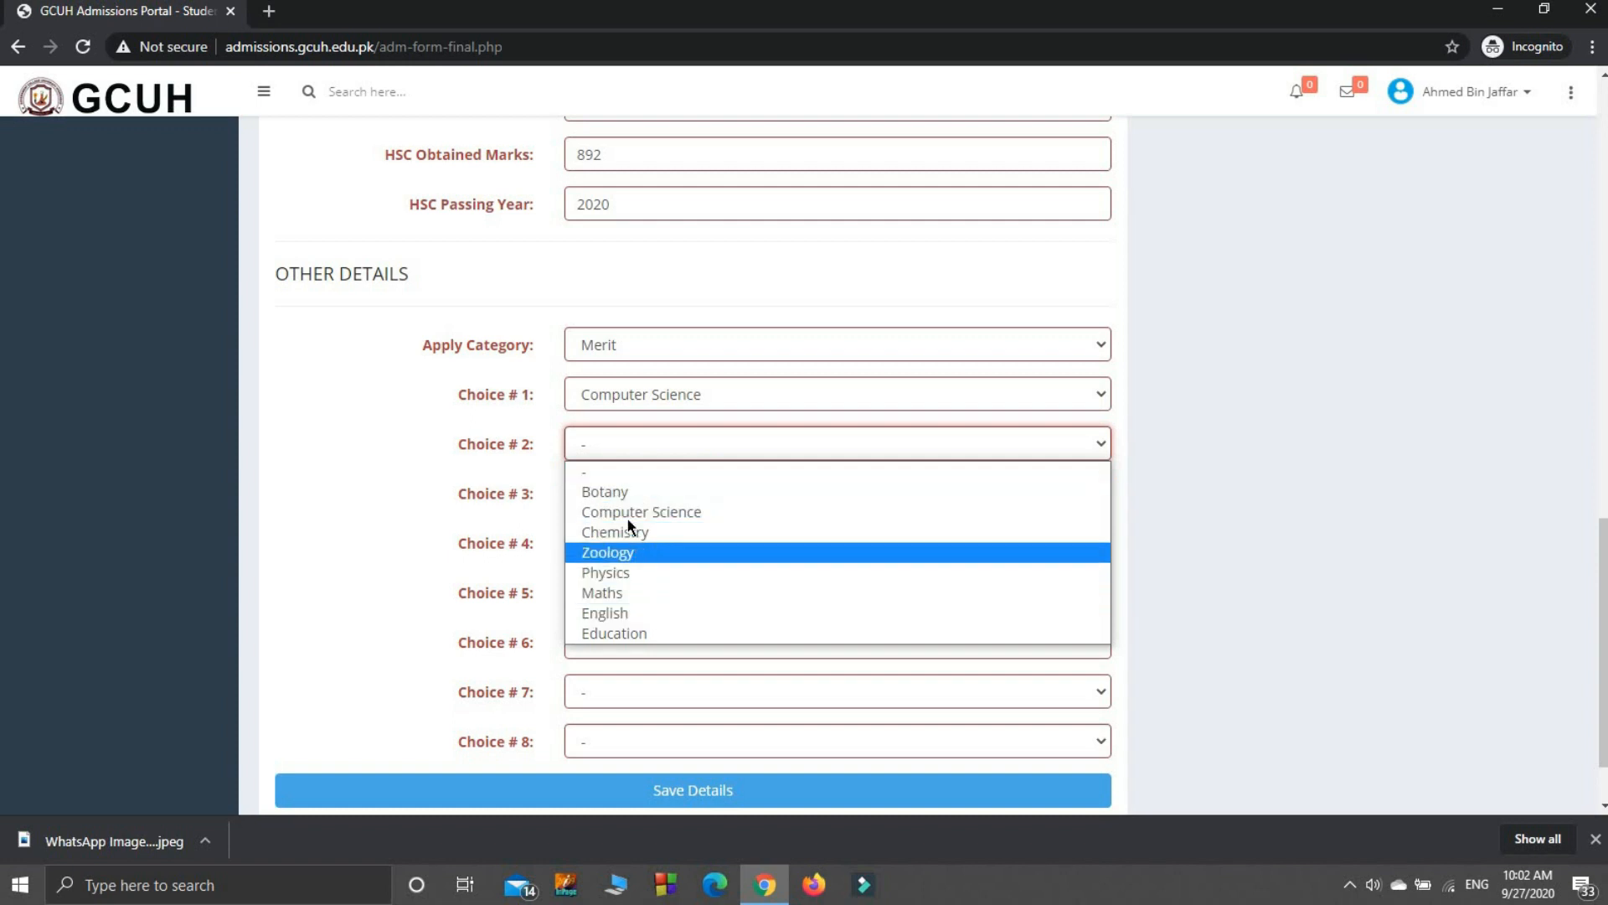
{"action": "left_click", "coordinate": [627, 494]}
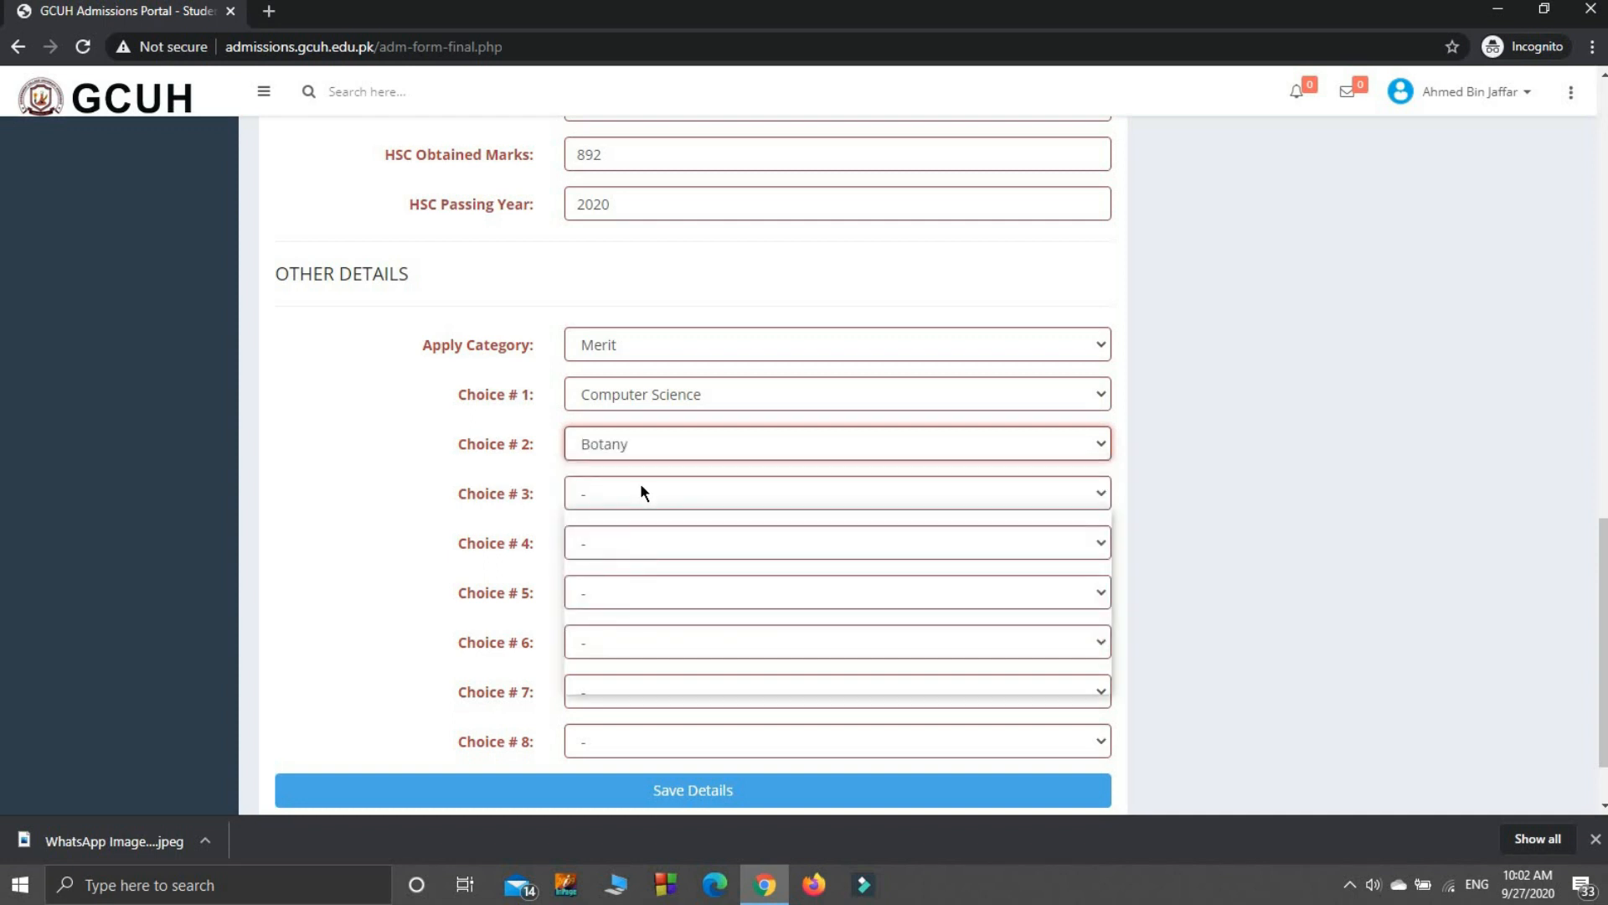
{"action": "left_click", "coordinate": [640, 486]}
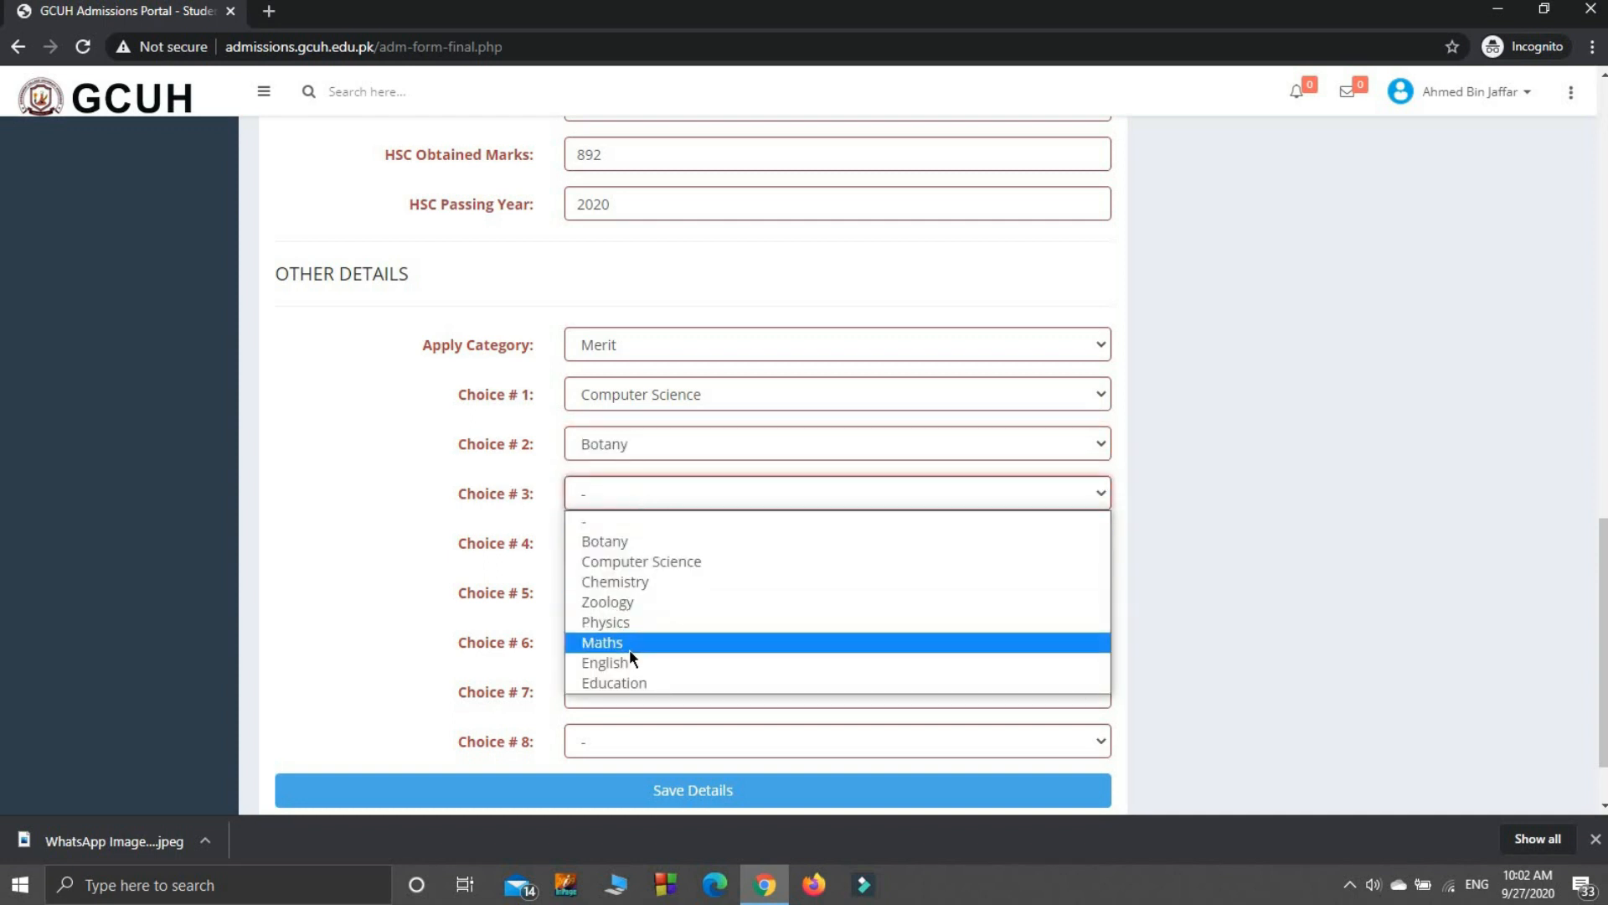
{"action": "left_click", "coordinate": [617, 584]}
{"action": "left_click", "coordinate": [621, 542]}
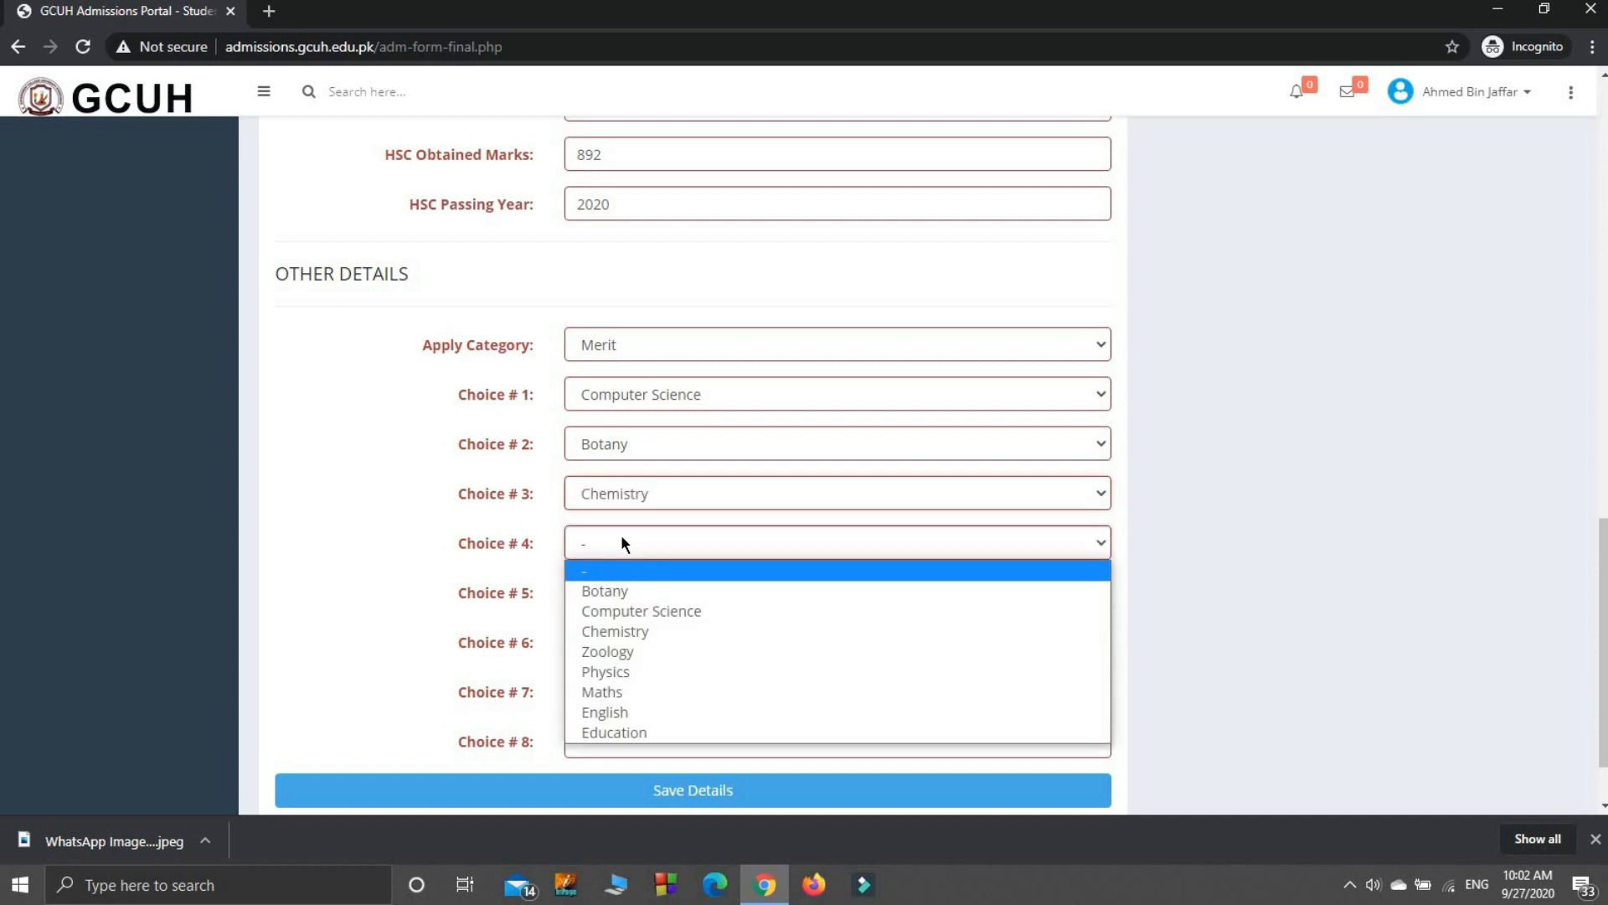
{"action": "left_click", "coordinate": [617, 652]}
Step: Leave Choice #5 blank and save the admission form details
{"action": "left_click", "coordinate": [639, 595]}
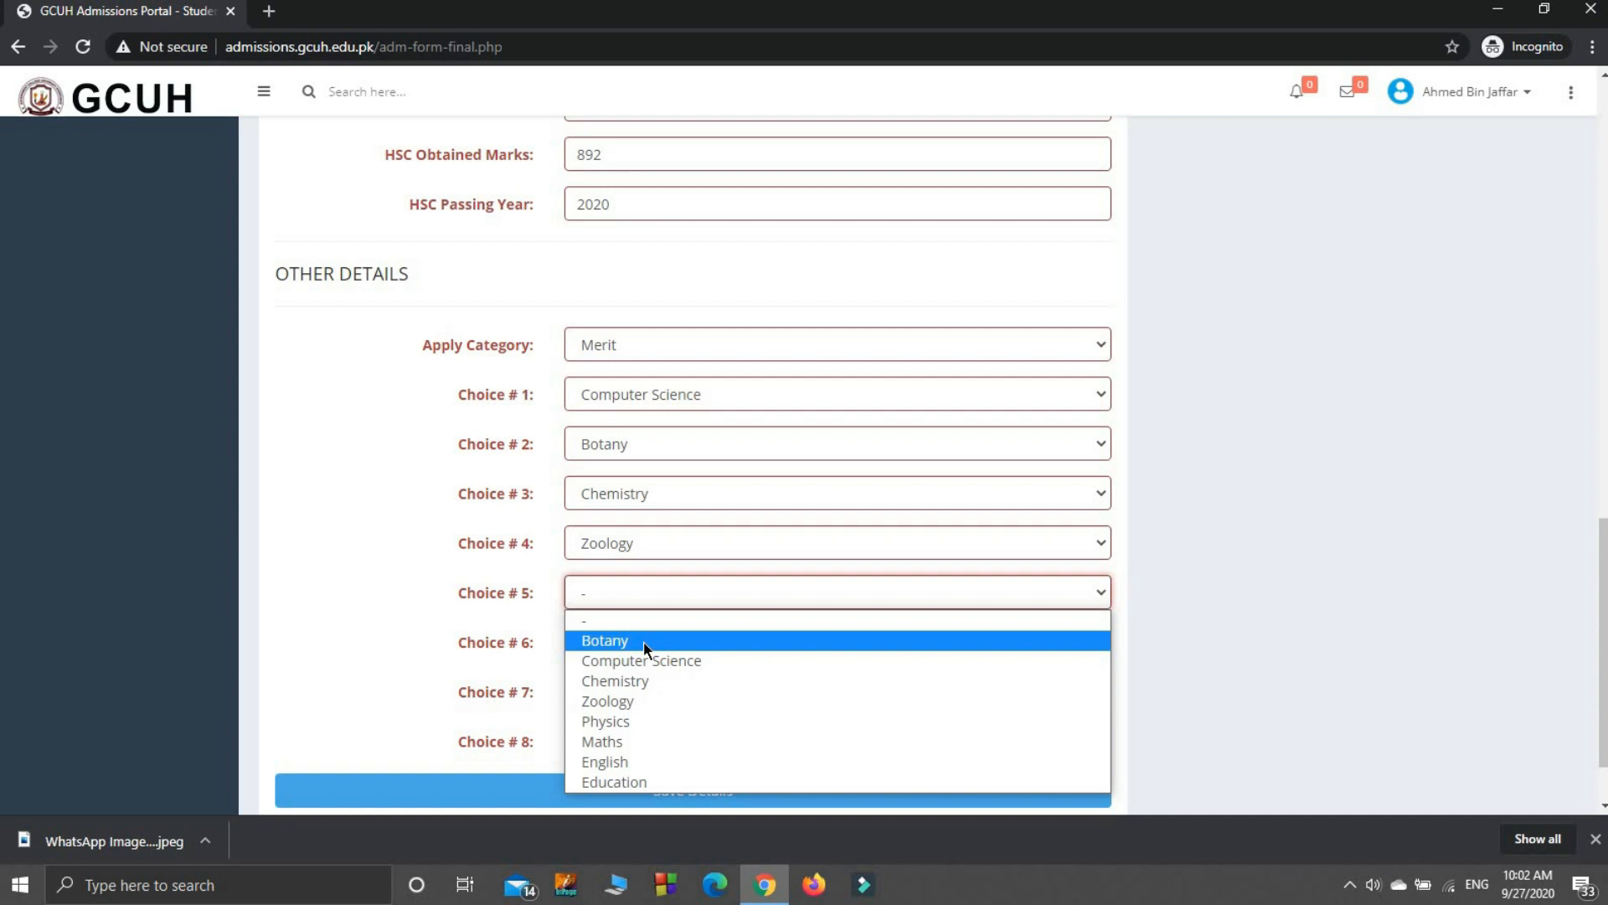
{"action": "left_click", "coordinate": [1250, 531]}
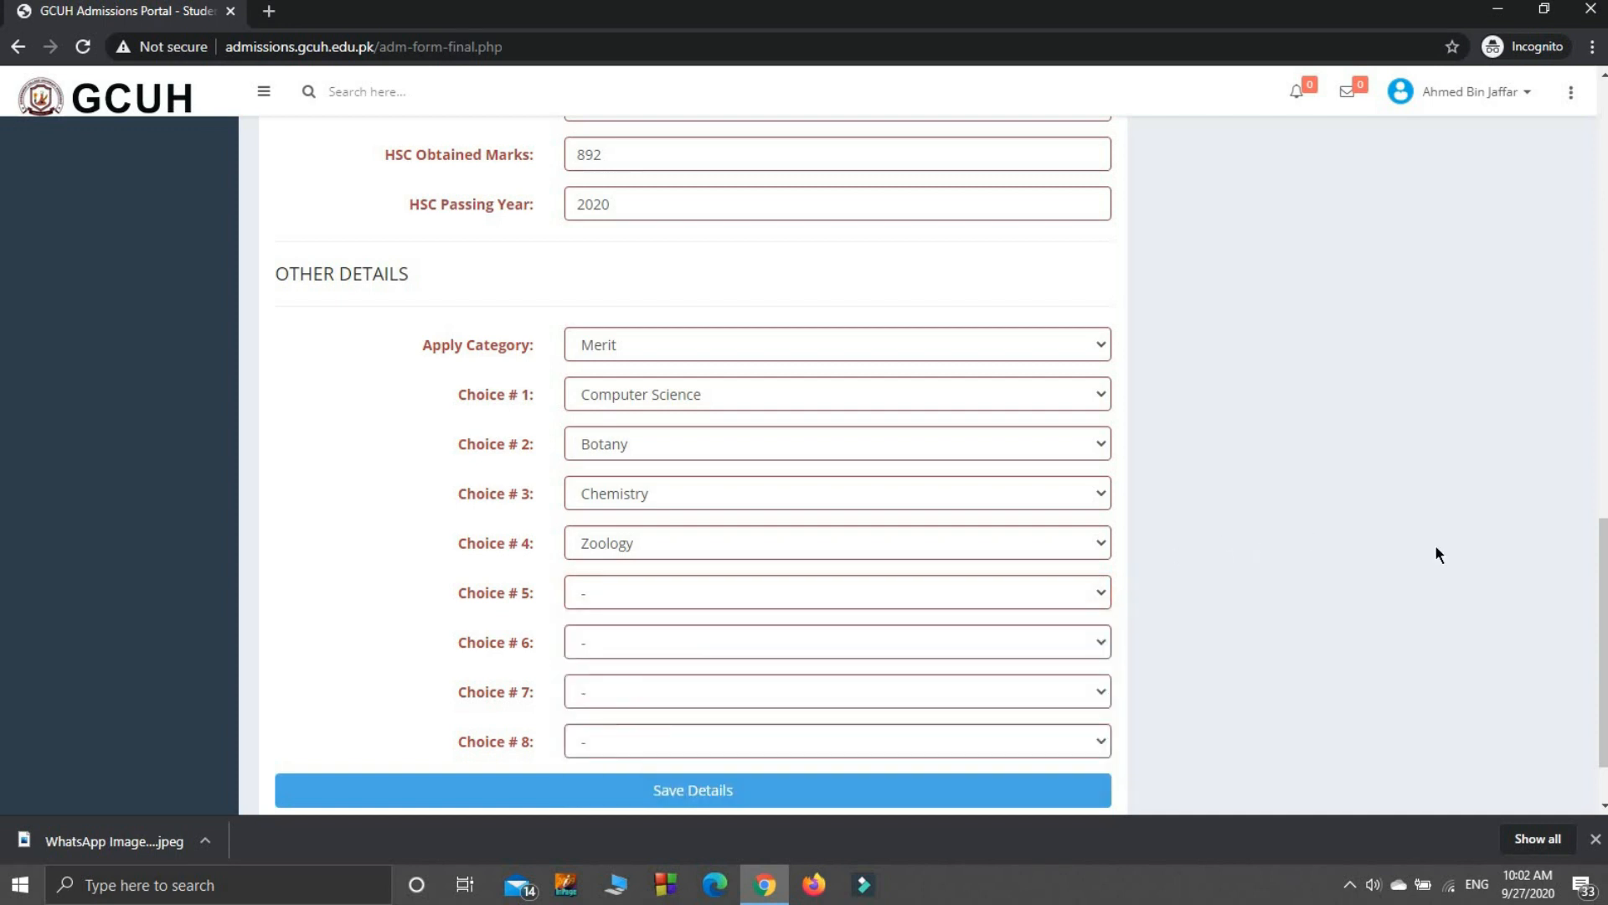
{"action": "scroll", "coordinate": [1593, 648], "scroll_direction": "down", "scroll_amount": 1}
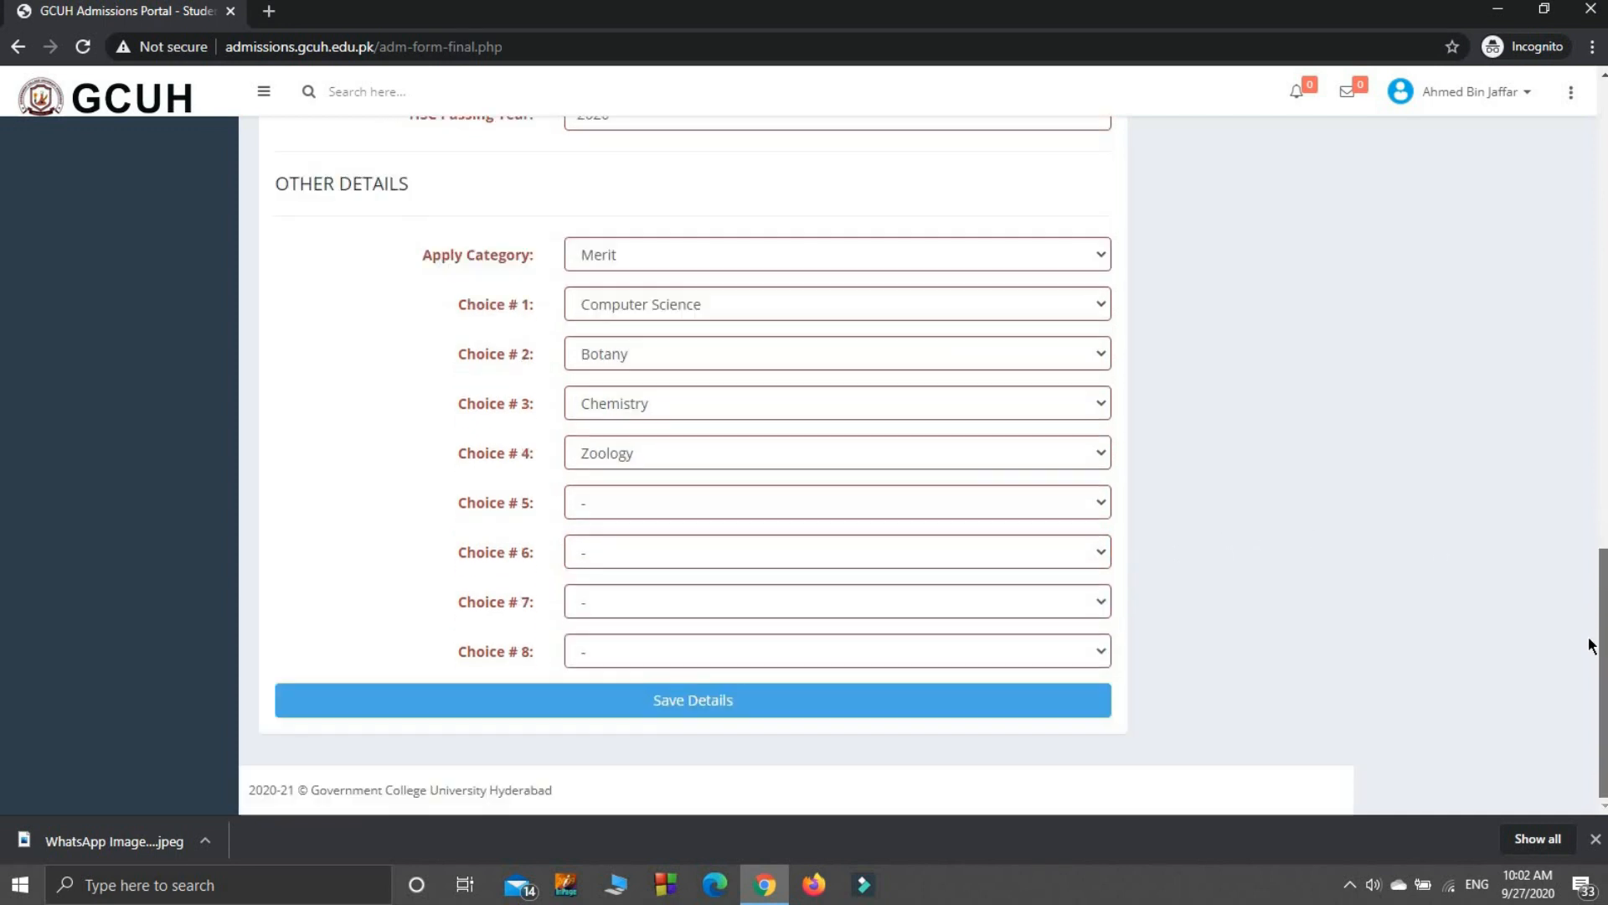
{"action": "left_click", "coordinate": [729, 702]}
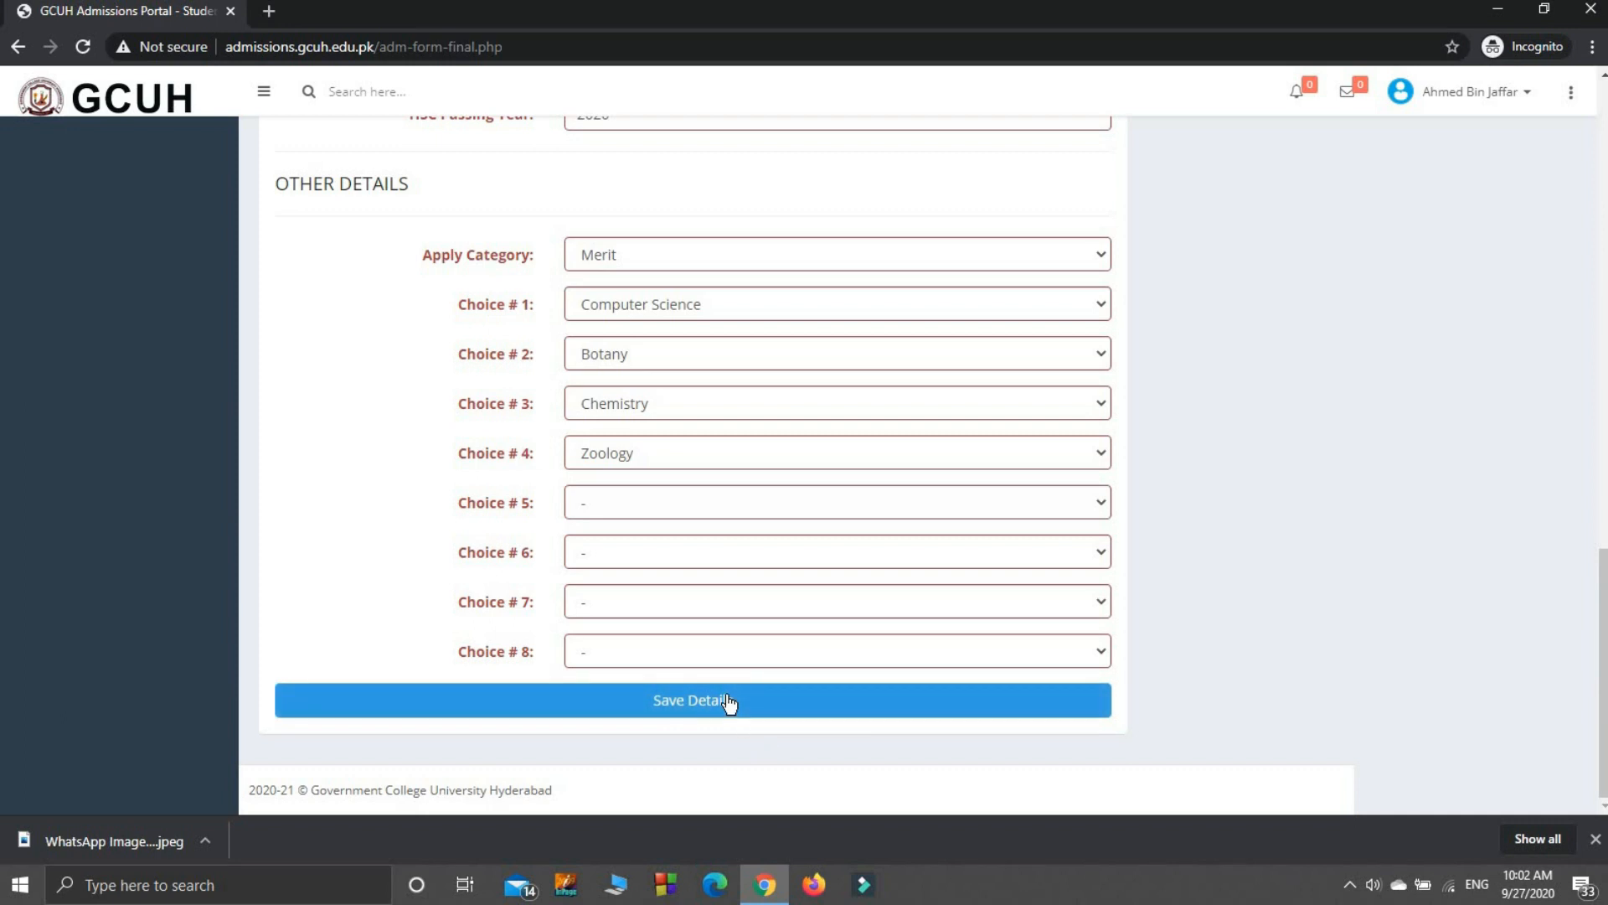
{"action": "left_click", "coordinate": [729, 702]}
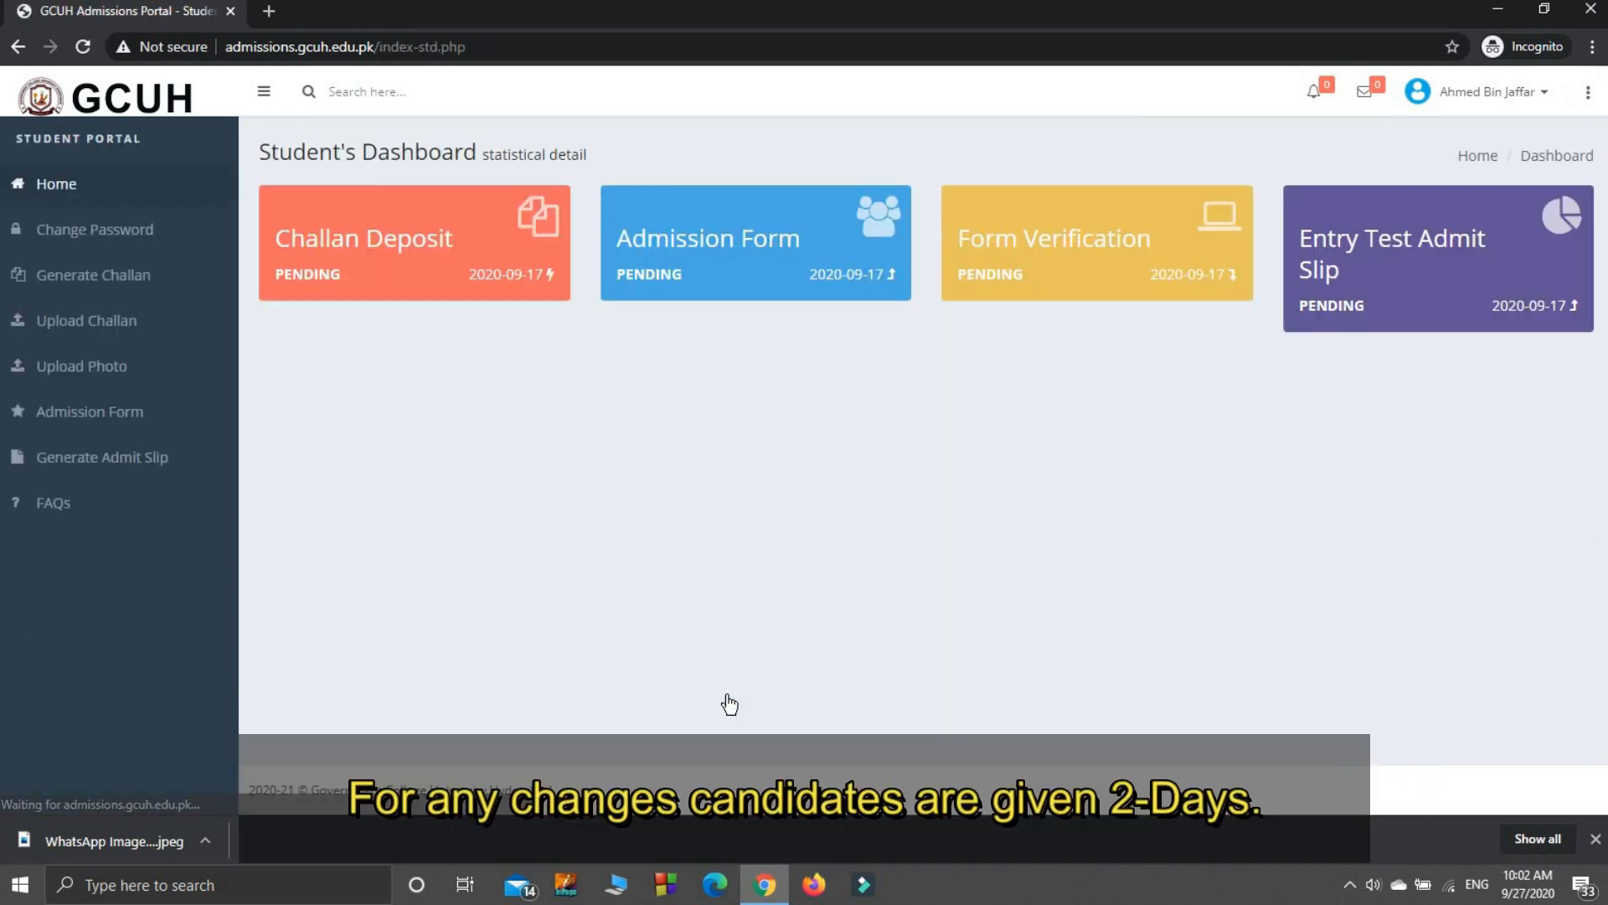